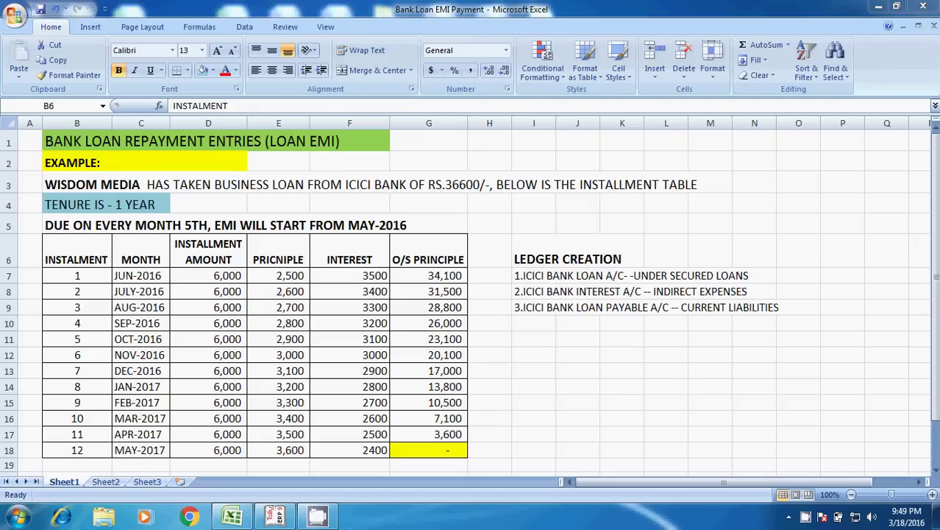
Examine the loan instalment table: instalment numbers, months, instalment amount, principle, interest and the outstanding principle down to the last instalment.
mouse_move(275, 515)
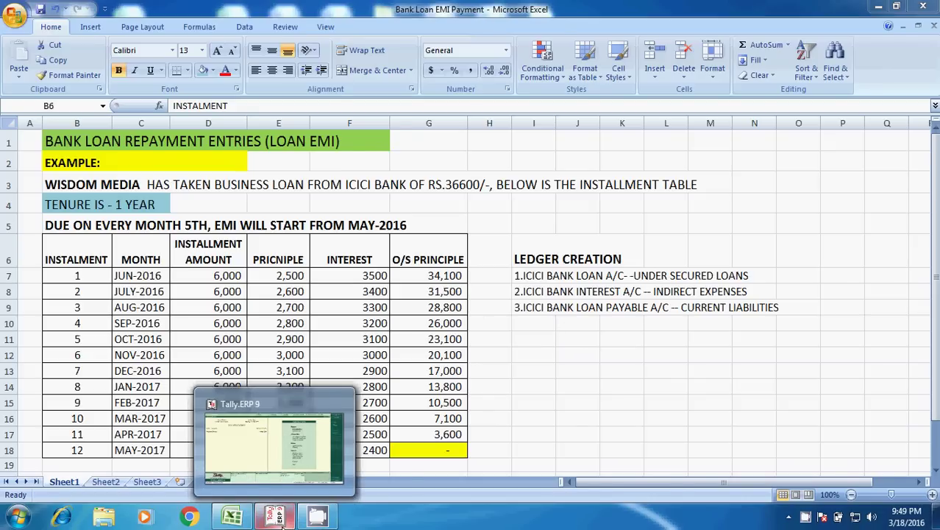
left_click(275, 516)
left_click(276, 516)
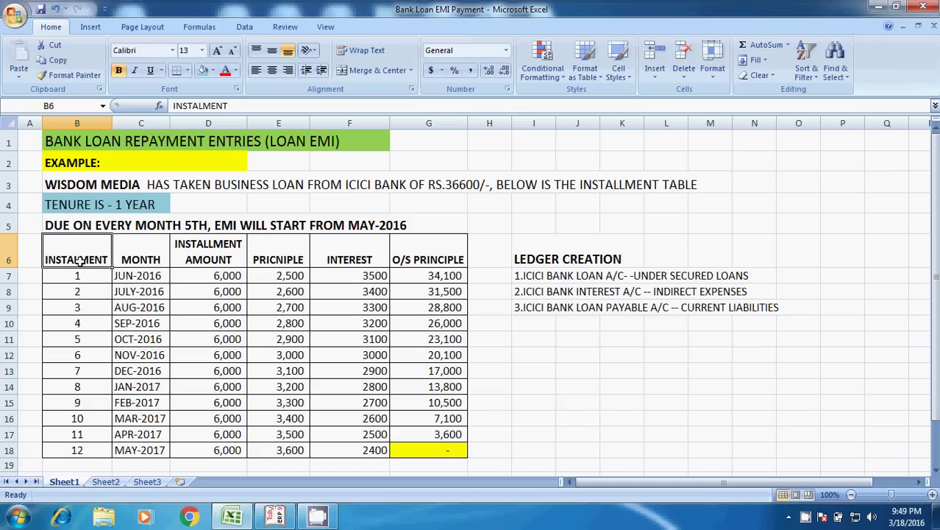
left_click(77, 448)
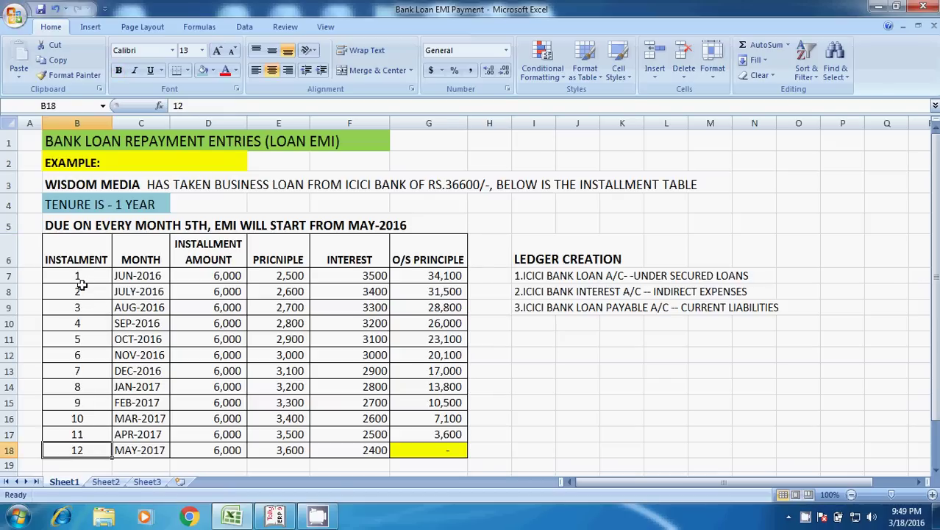
left_click(140, 259)
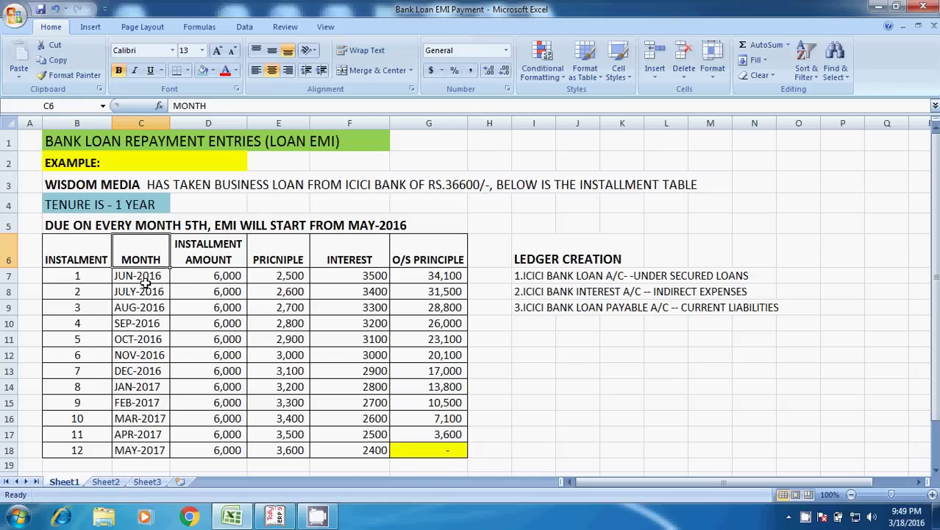
left_click(137, 452)
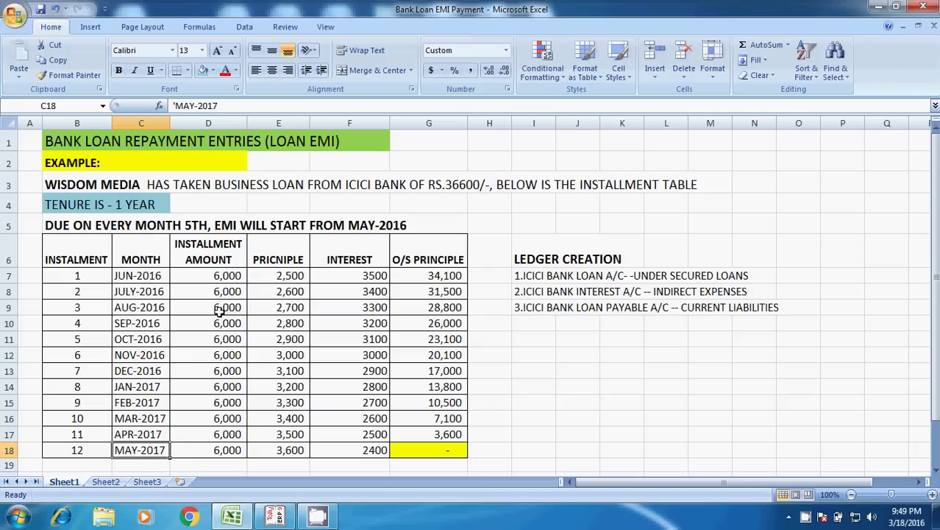
left_click_drag(287, 276, 351, 276)
left_click(227, 272)
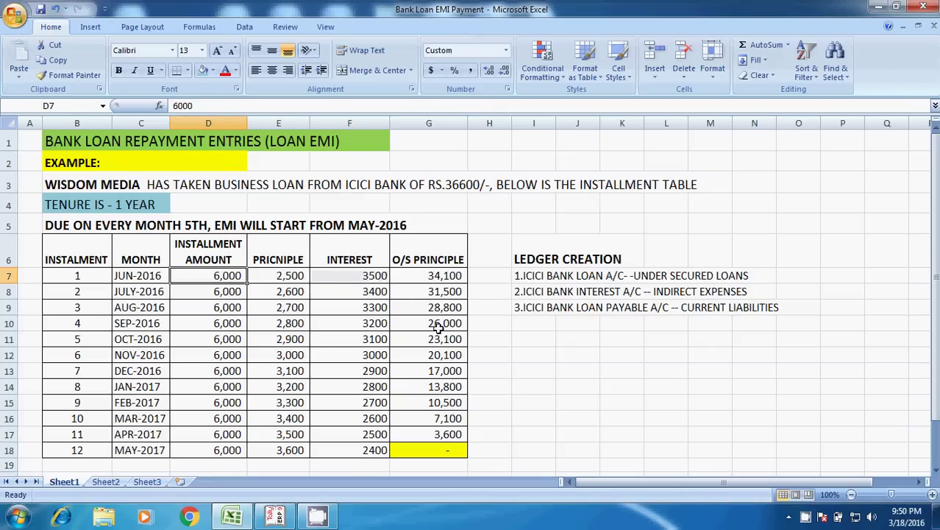
left_click(445, 454)
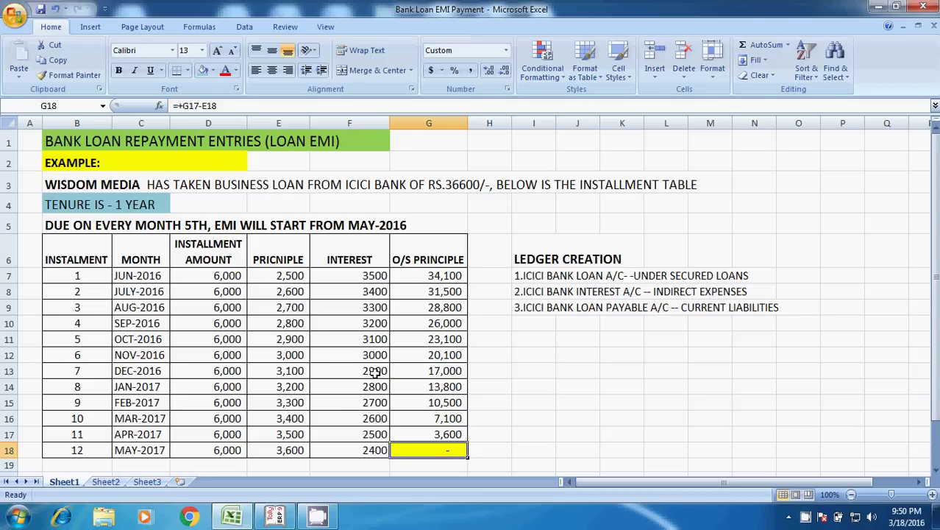
Switch to Tally.ERP 9 and start a new receipt accounting voucher for Wisdom Media.
left_click(284, 520)
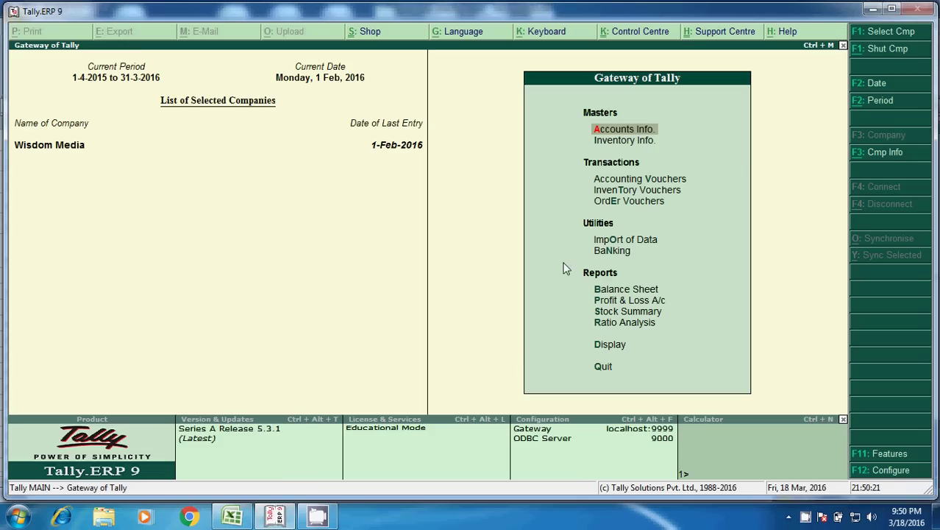
key("Escape")
key("Escape")
left_click(650, 181)
left_click(651, 181)
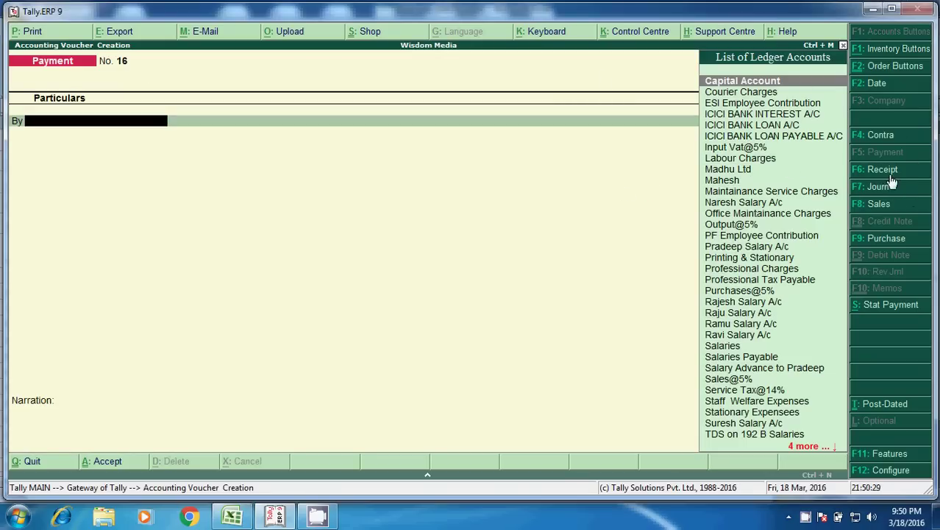
key("F6")
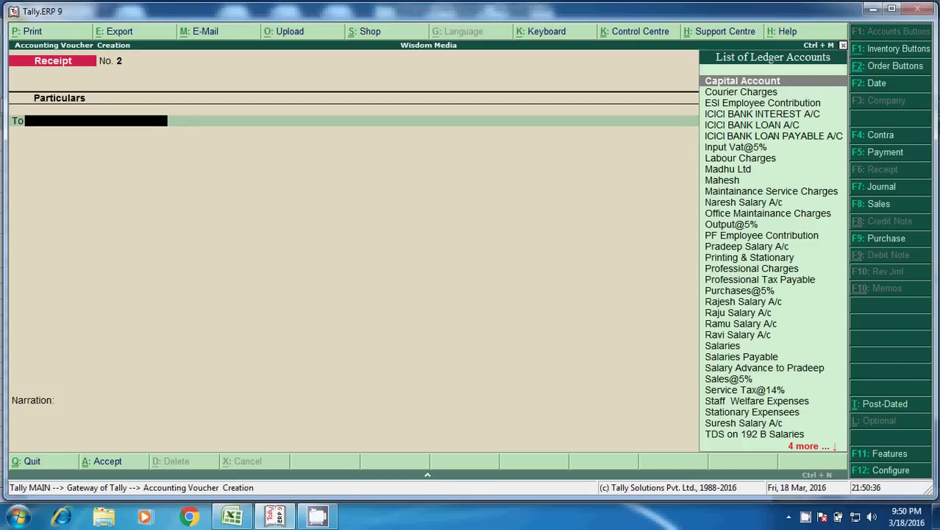
Credit the ICICI BANK LOAN A/C ledger with 36,600.00 in the receipt voucher.
type("IC")
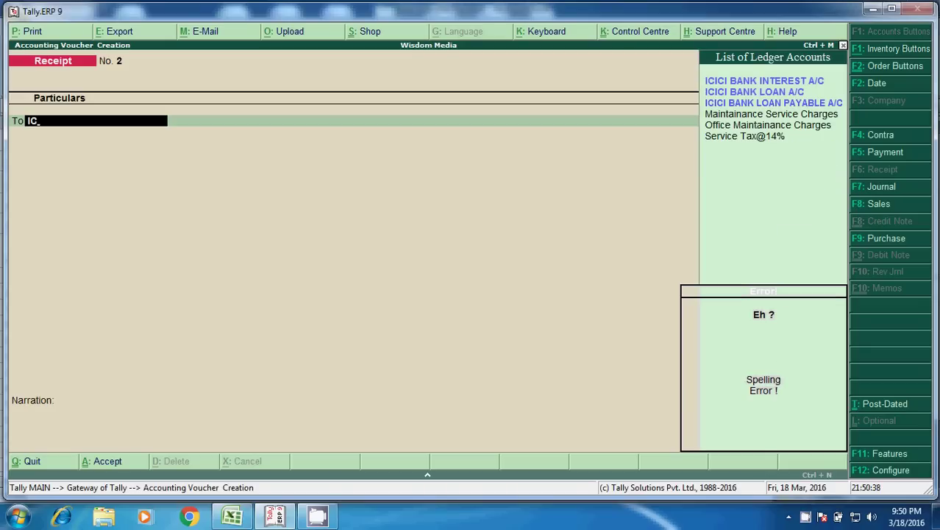
key("Down")
key("Return")
type("3660")
type("00.00")
key("Return")
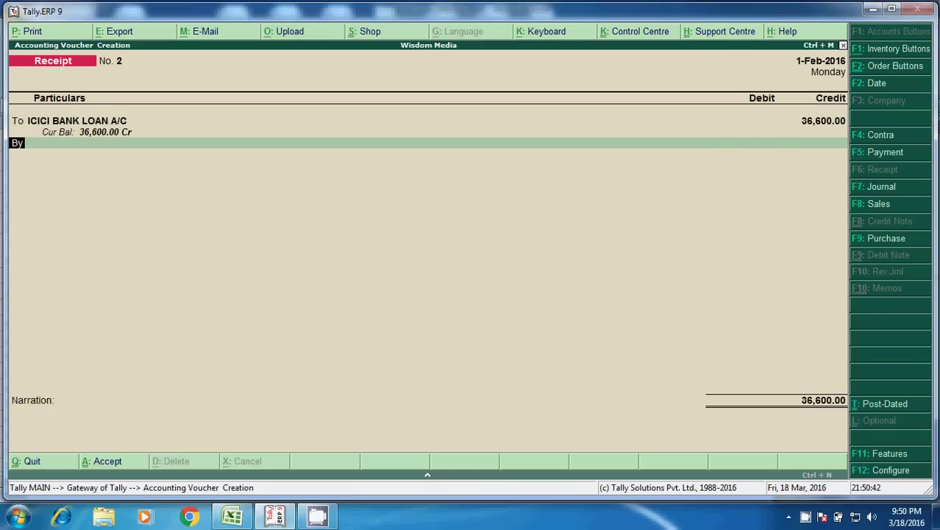
Debit HDFC Bank with 36,600.00 and accept its Cheque/DD bank allocation with the instrument number, bank and branch left blank.
key("Return")
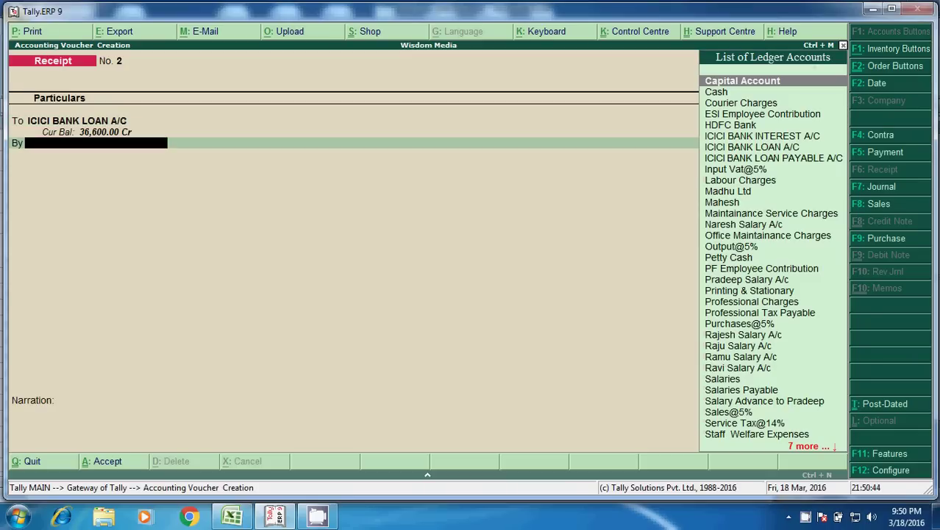
type("HD")
key("Return")
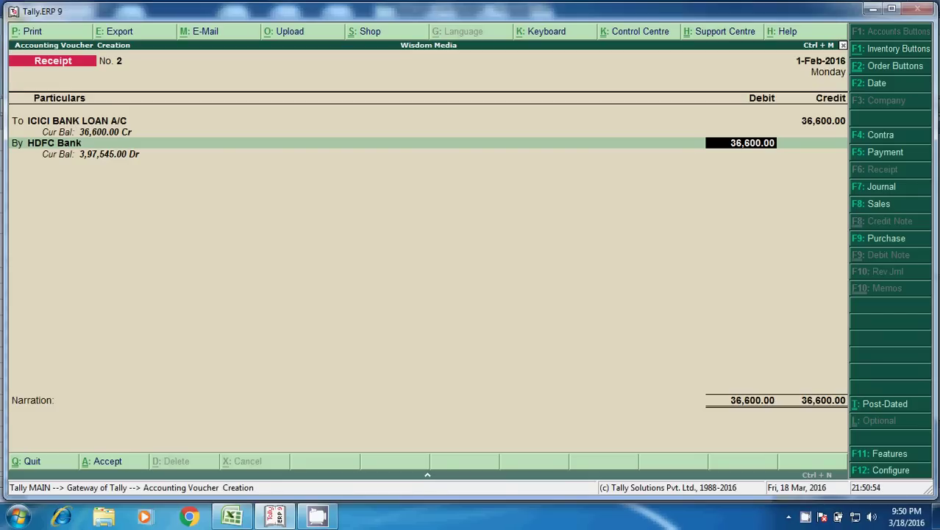
key("Return")
key("Return")
key("Return")
key("Return")
key("Return")
key("Return")
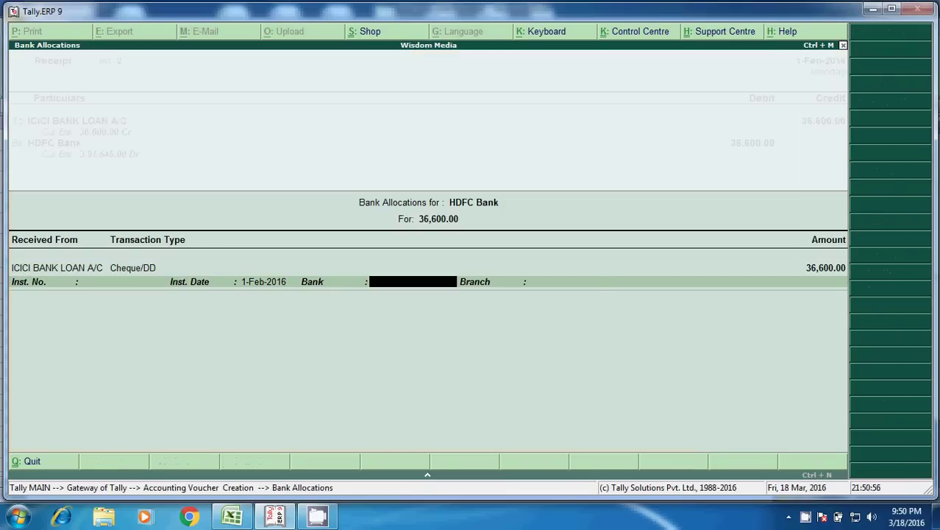
key("Return")
key("Return")
Add the narration "BEING LOAN TAKEN FROM ICICI BANK", save the receipt voucher and leave voucher creation.
type("BEING")
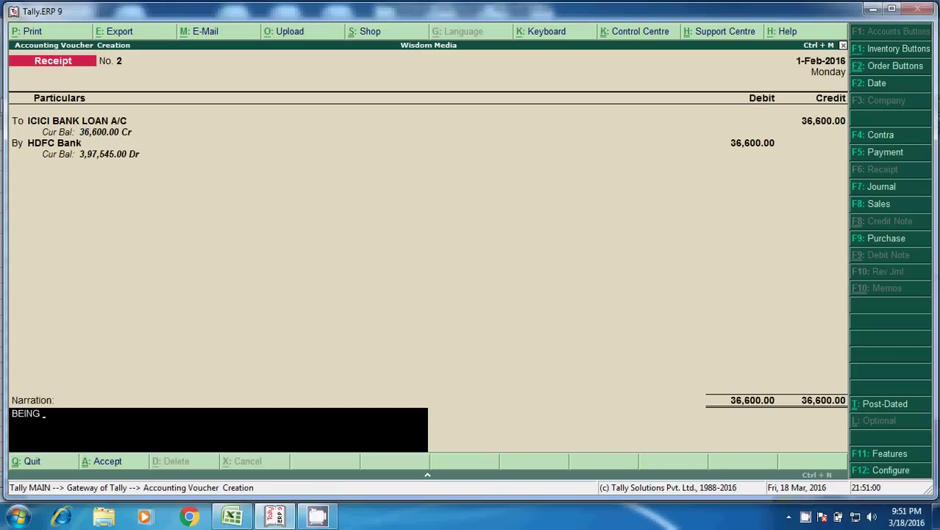
type(" LOAN TAKED")
key("BackSpace")
type("N FROM ICICI BANK")
key("Return")
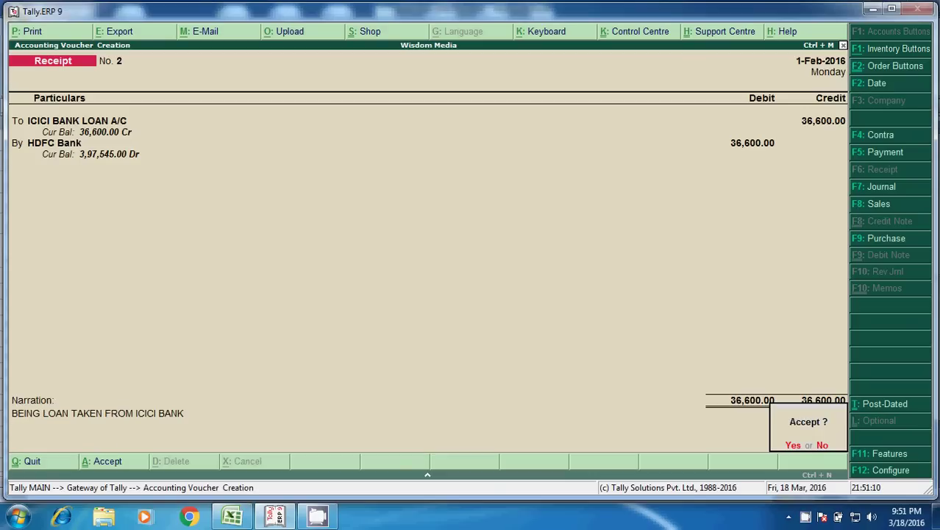
key("y")
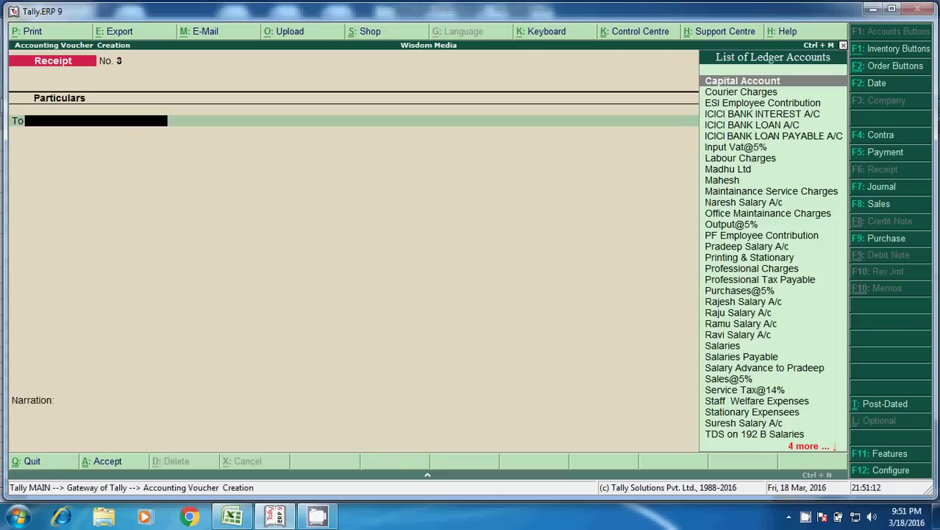
key("Escape")
key("y")
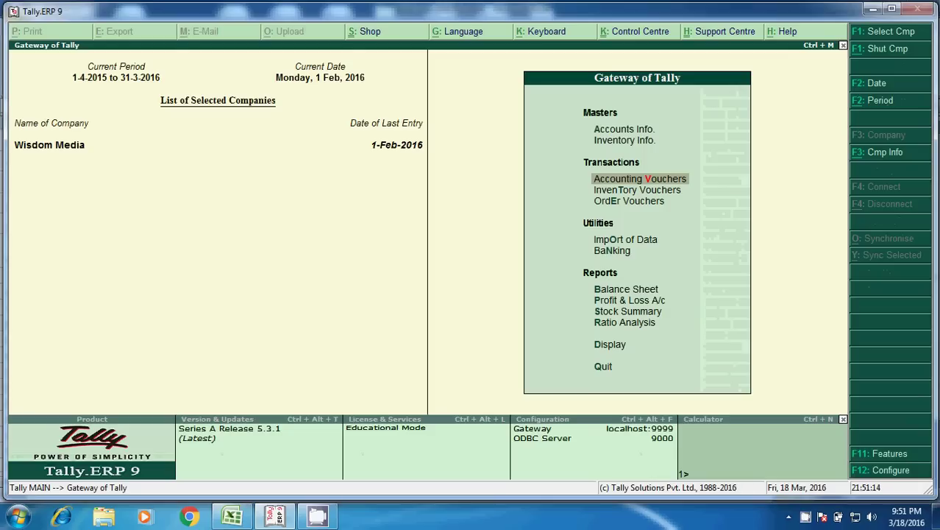
Check the loan in the detailed Balance Sheet by opening the Secured Loans group, and return to the Gateway of Tally.
left_click(643, 291)
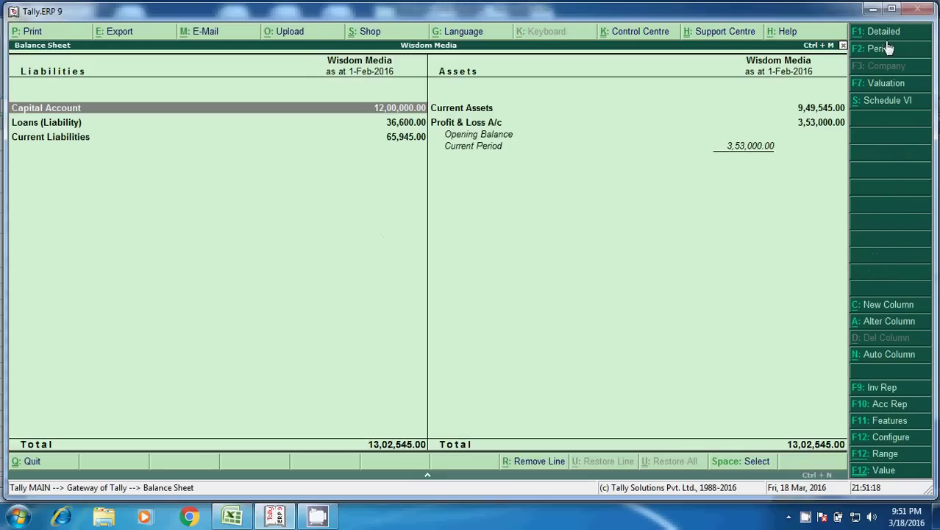
left_click(886, 32)
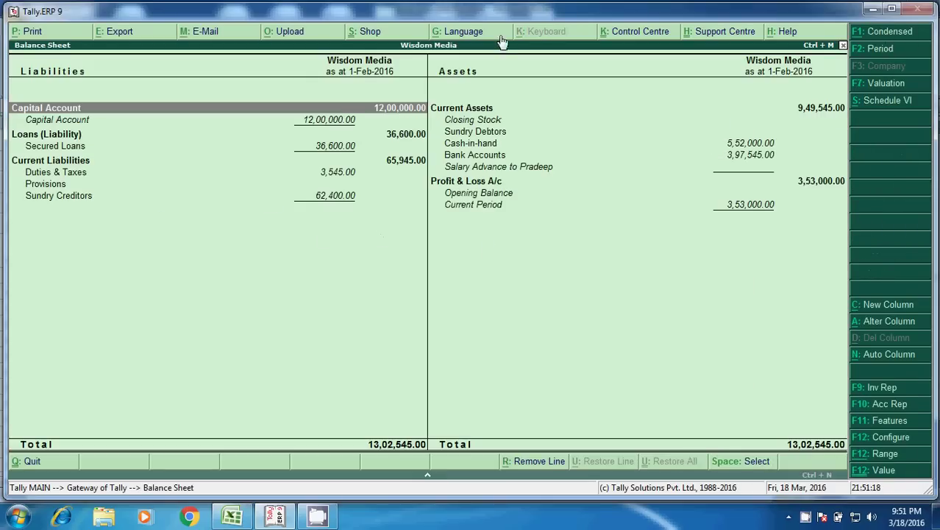
left_click(65, 148)
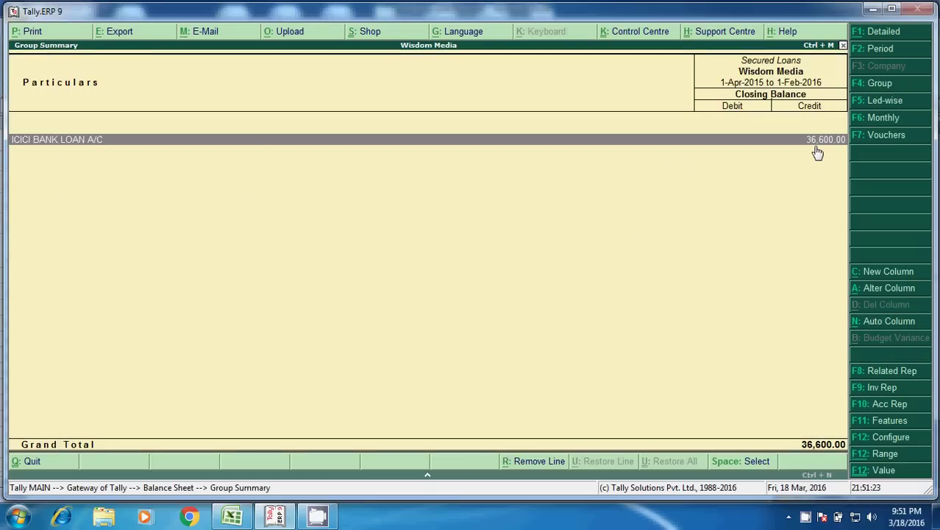
key("Escape")
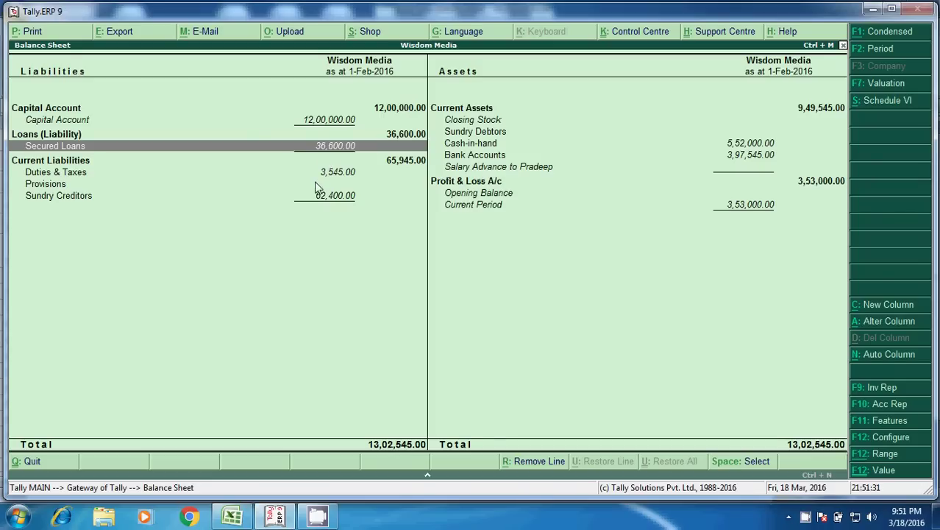
key("Escape")
key("Escape")
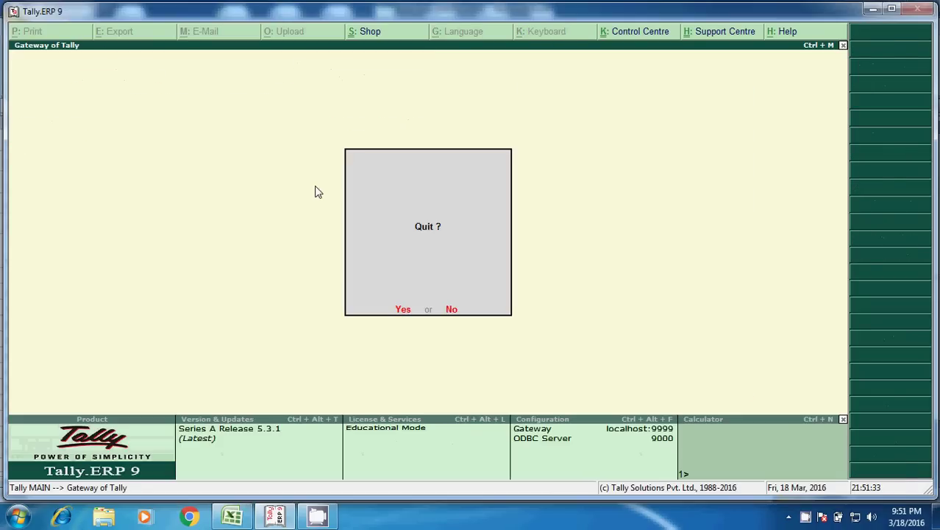
key("n")
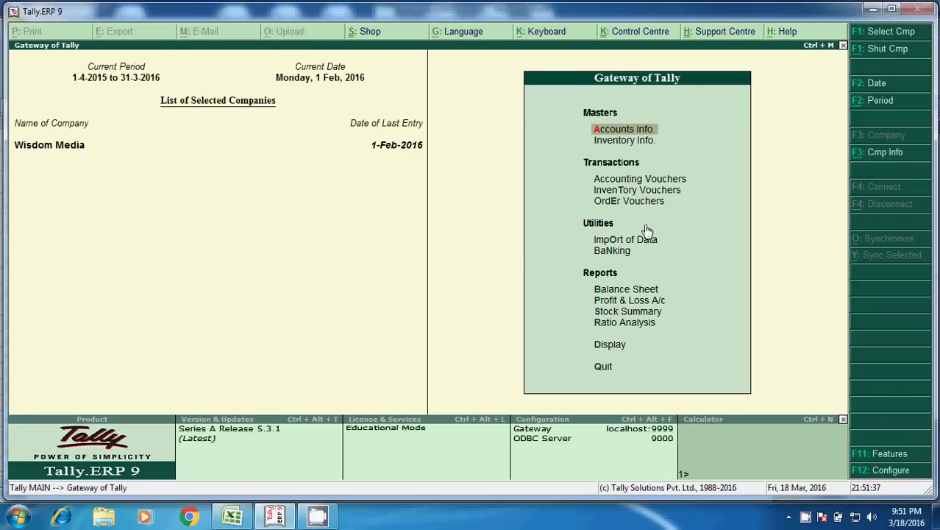
Start a journal voucher and debit ICICI BANK LOAN A/C with 2,500, the first instalment's principle from the Excel table.
left_click(637, 179)
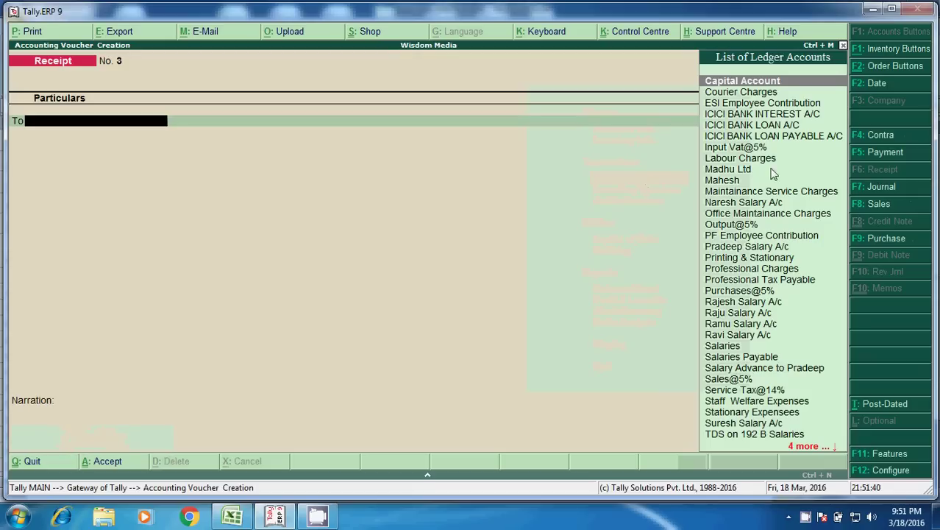
left_click(882, 188)
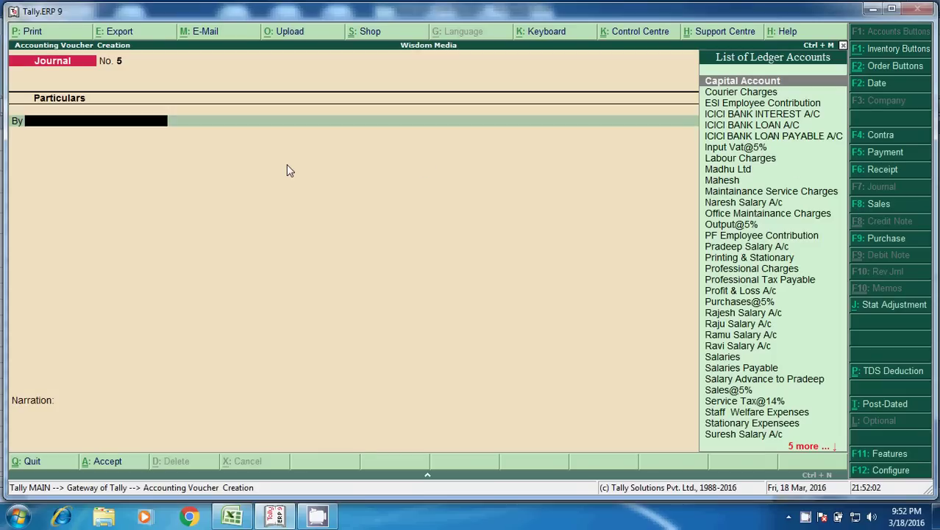
type("ICI")
key("Down")
key("Return")
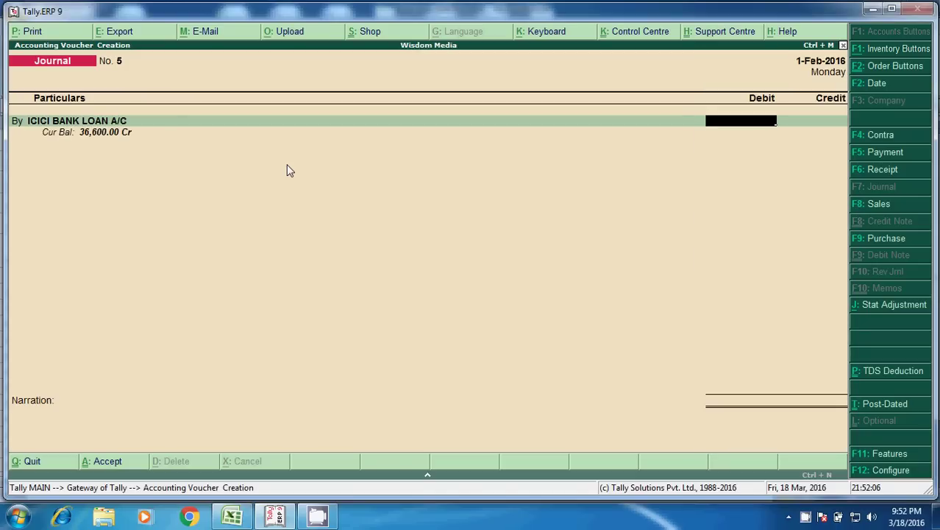
key("alt+Tab")
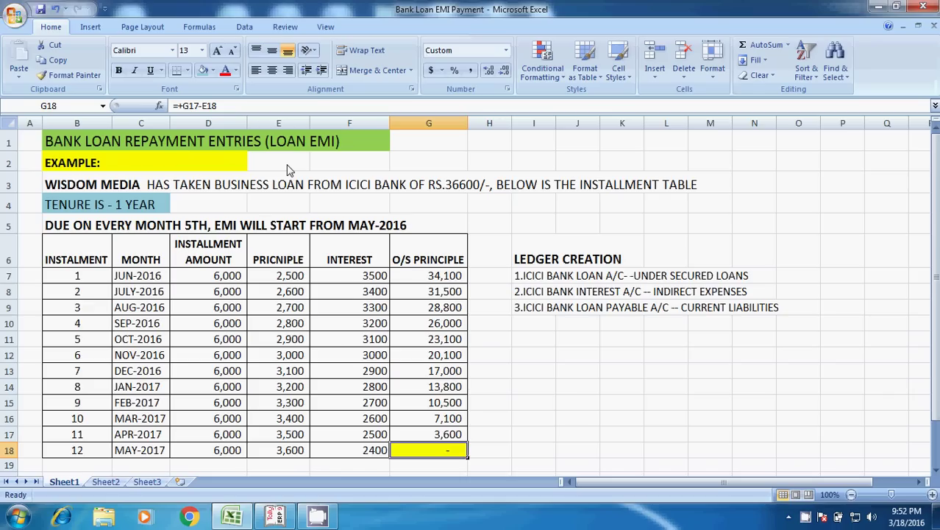
left_click(286, 283)
key("alt+Tab")
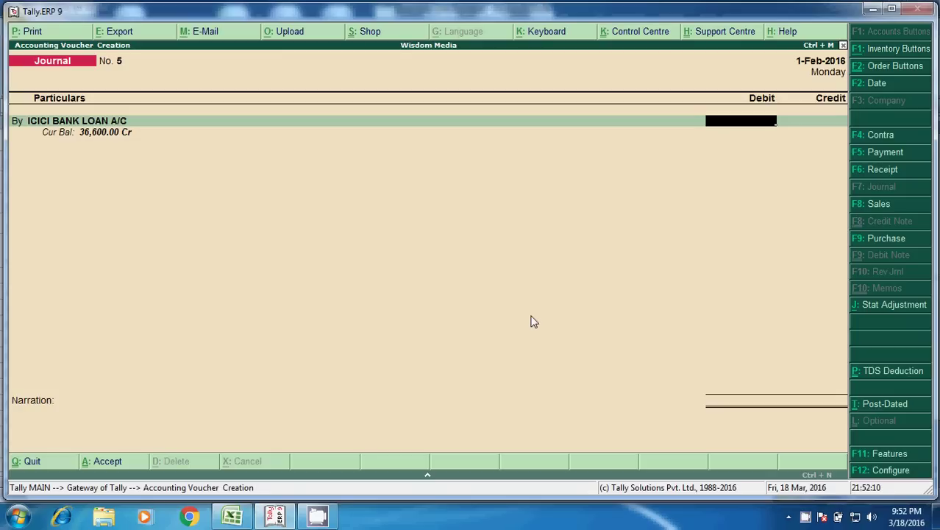
type("2,500")
key("Return")
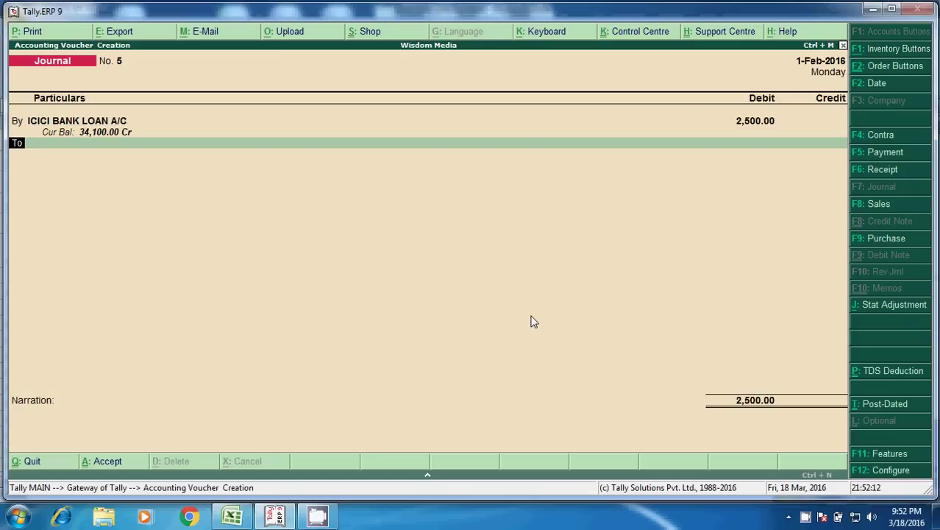
Add a second debit line for ICICI BANK INTEREST A/C with 3,500, the first instalment's interest from the Excel table.
key("b")
key("Return")
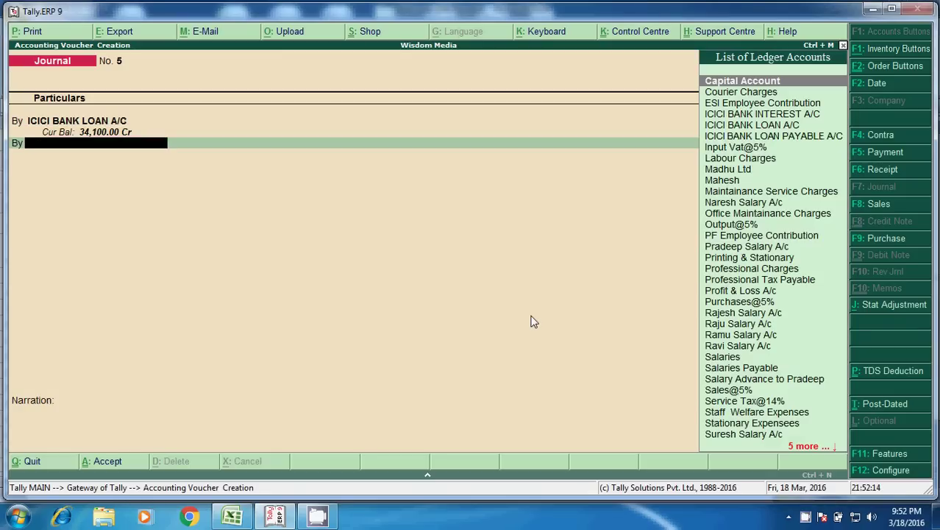
type("ici")
key("Return")
key("alt+Tab")
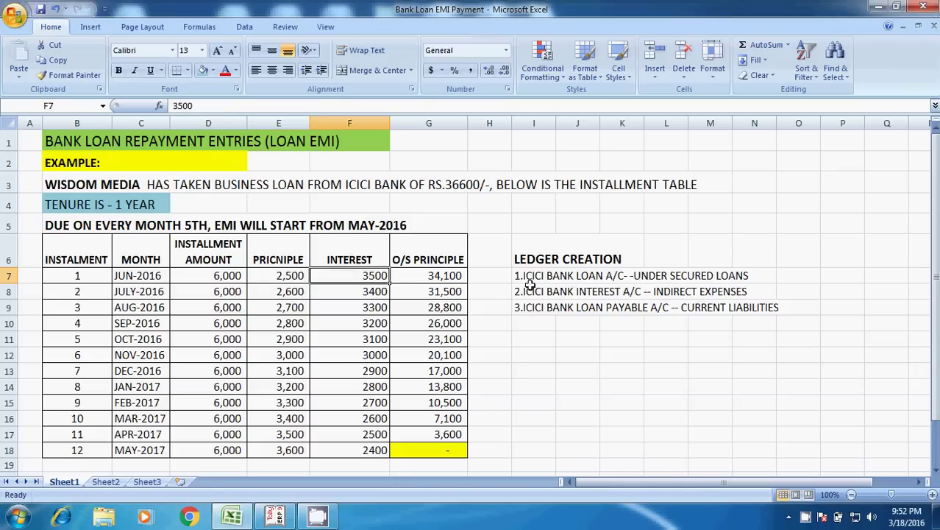
key("alt+Tab")
type("3500")
key("Return")
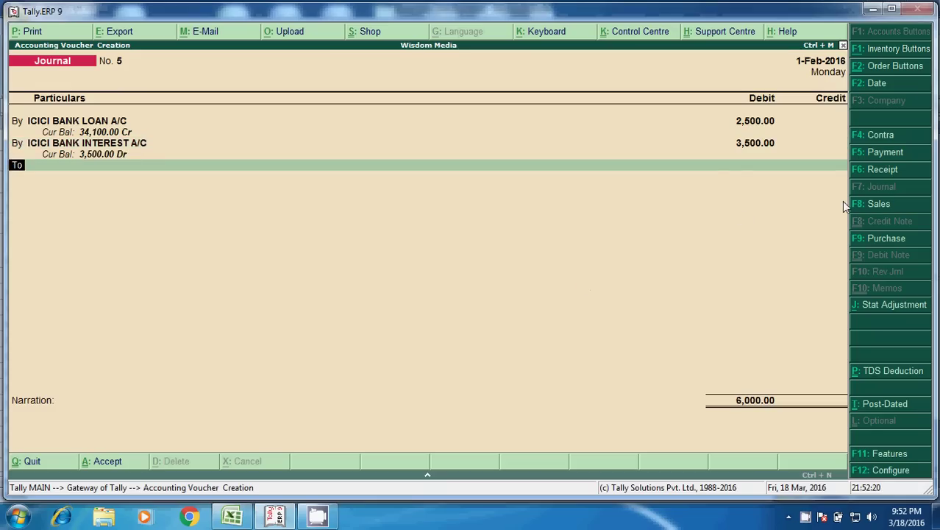
Credit ICICI BANK LOAN PAYABLE A/C with 6,000 in the journal voucher, checking the first instalment's amount in the Excel table.
key("Return")
key("alt+Tab")
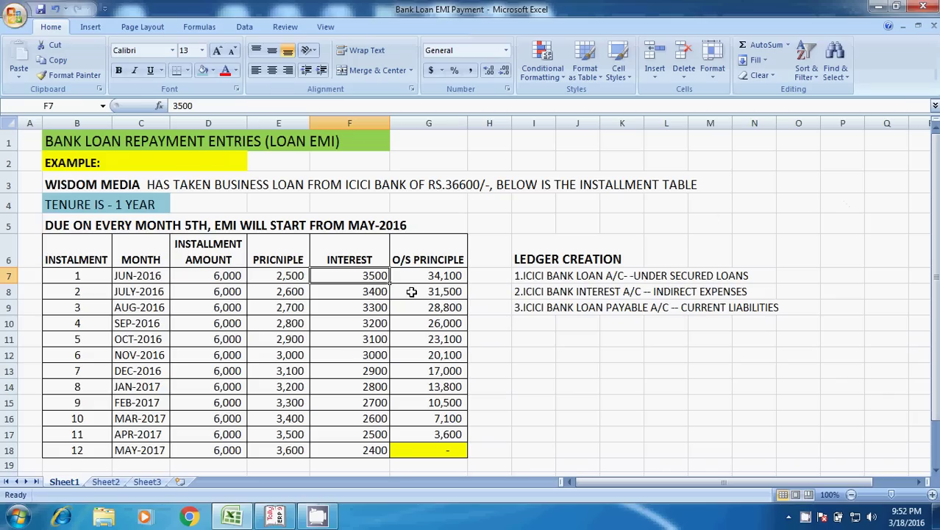
key("alt+Tab")
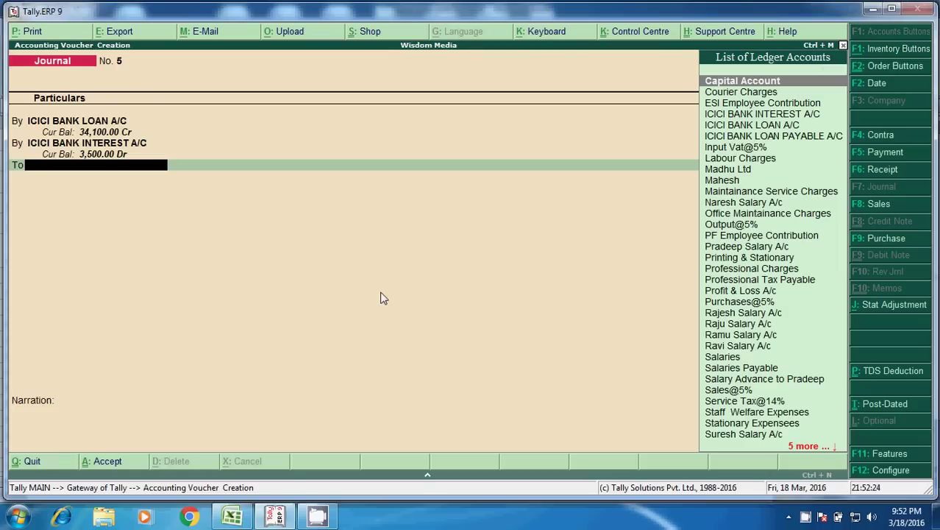
type("ICI")
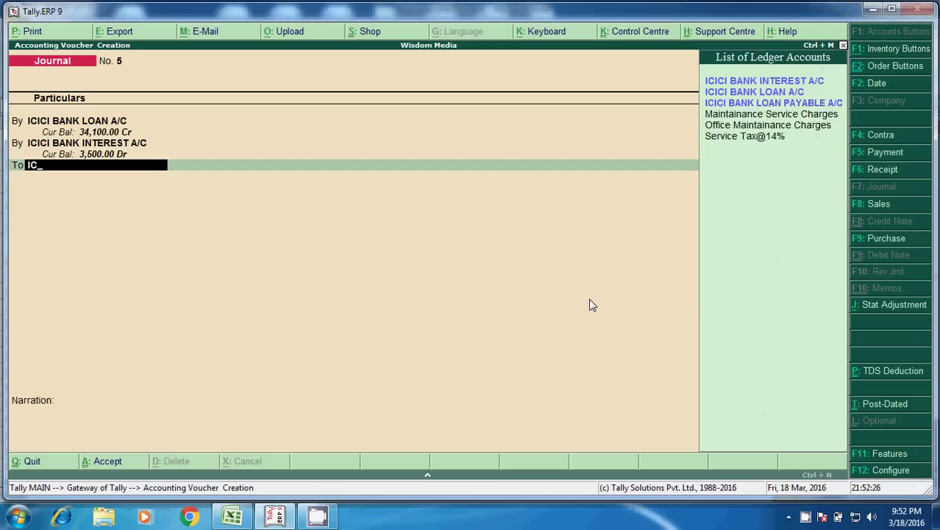
key("Down")
key("Down")
key("Return")
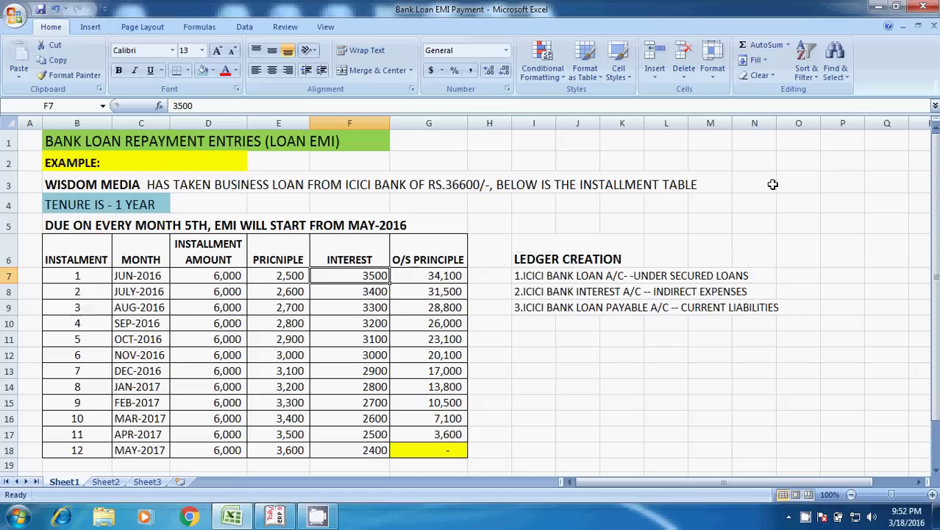
key("alt+Tab")
left_click(231, 277)
key("alt+Tab")
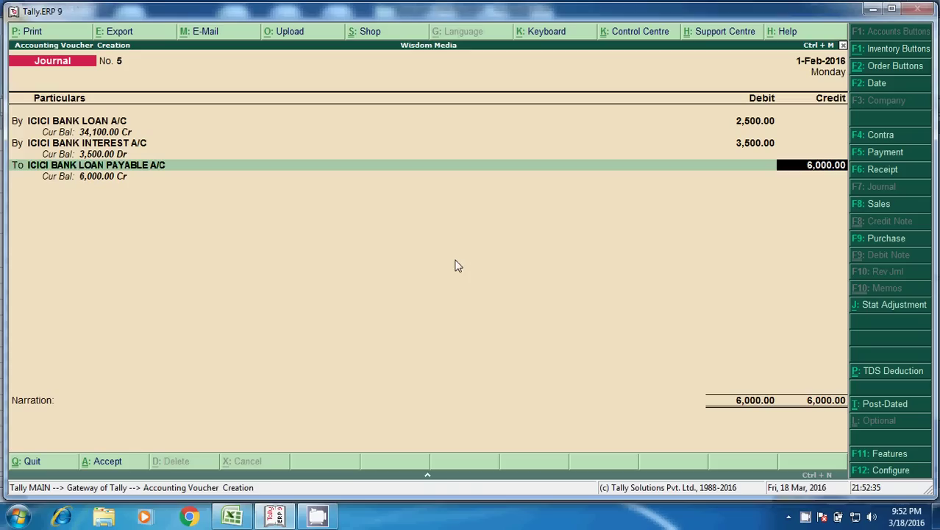
key("Return")
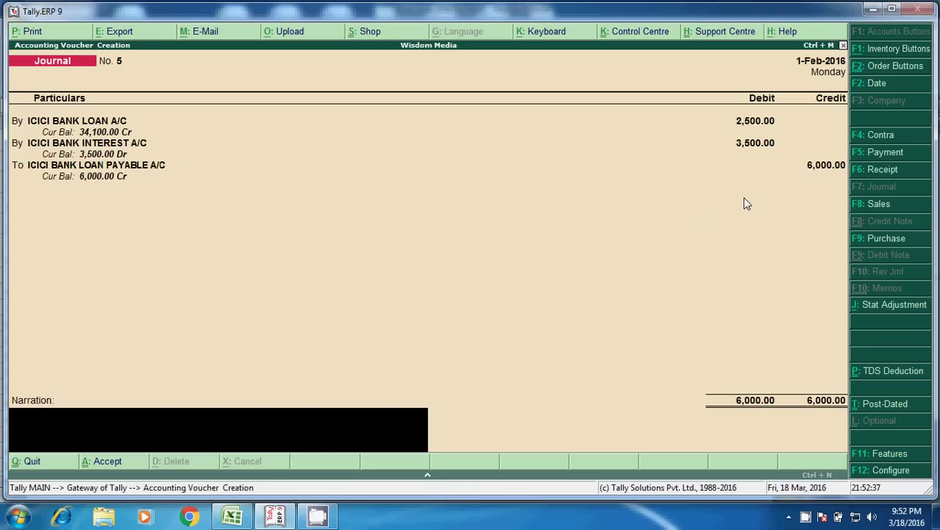
Try to change the journal voucher's date to 31 May.
key("F2")
type("31-05-2")
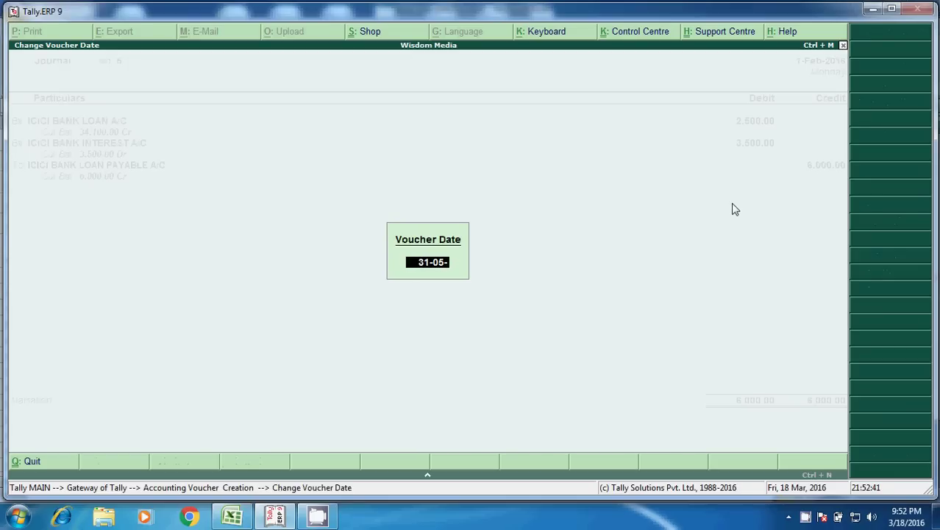
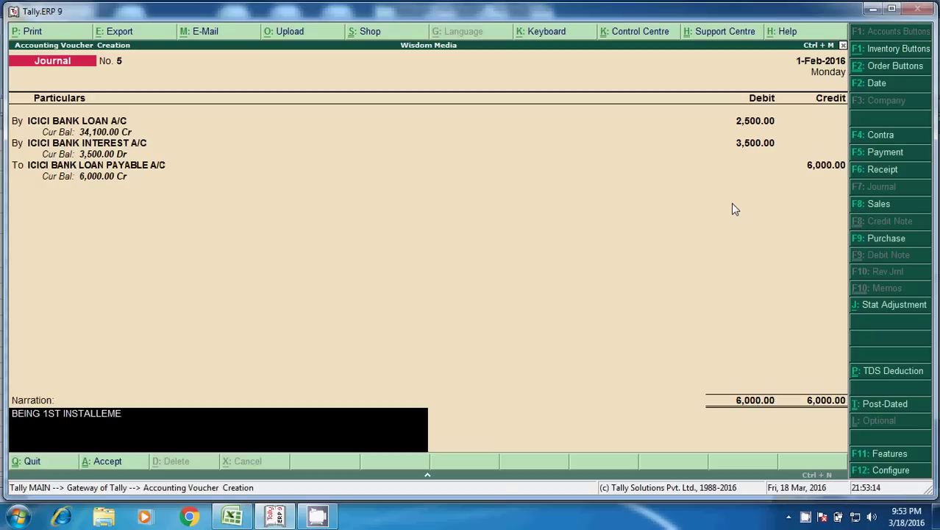
Complete the journal's narration as "BEING ICICI BANK LOAN 1ST INSTALLMENT PAYABLE".
key("BackSpace")
key("BackSpace")
key("BackSpace")
type("MENT")
type("PAYABLE")
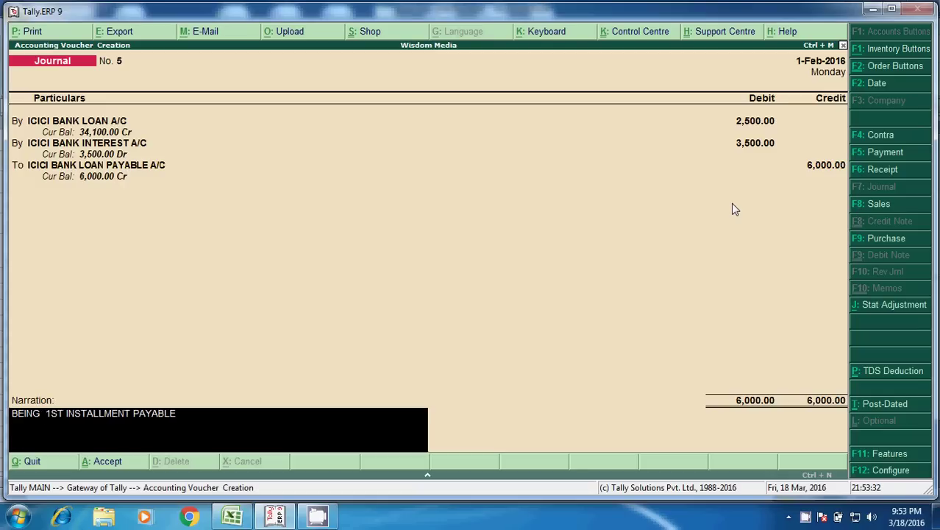
type("ICICI BA")
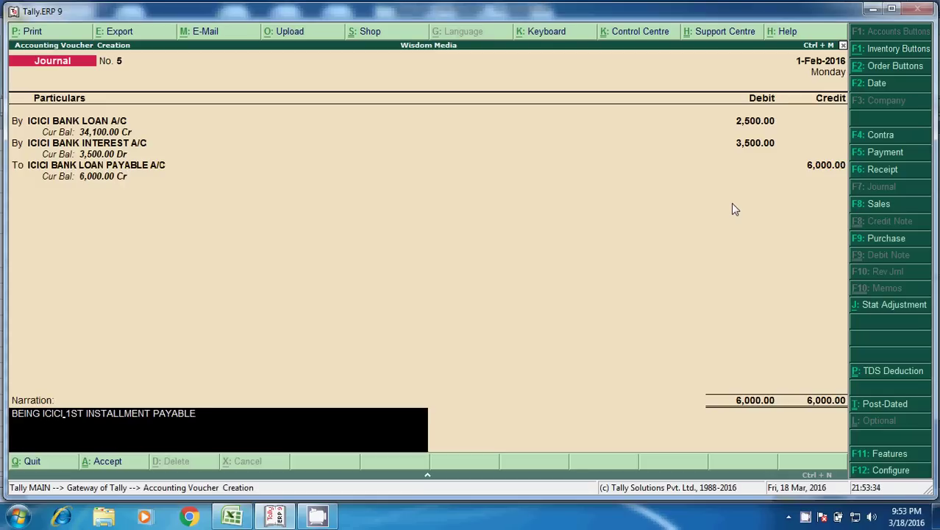
type("NK")
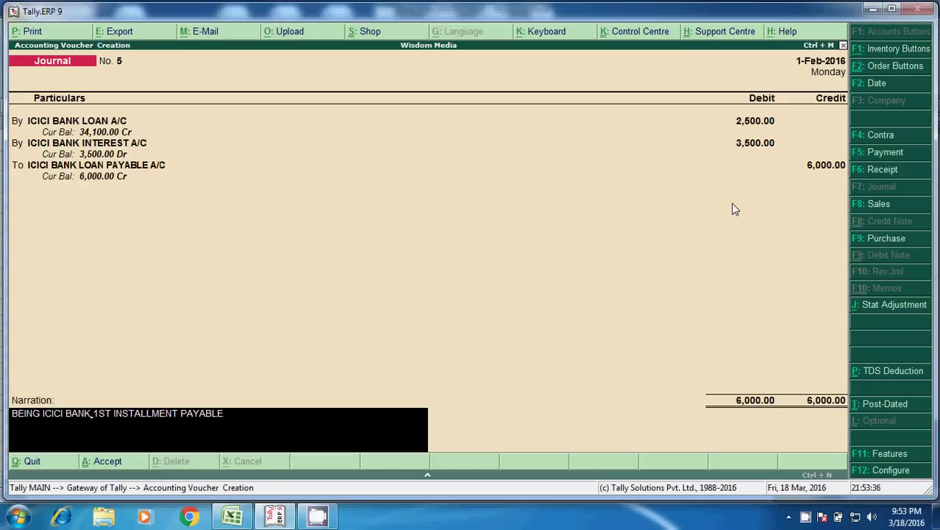
type(" LO")
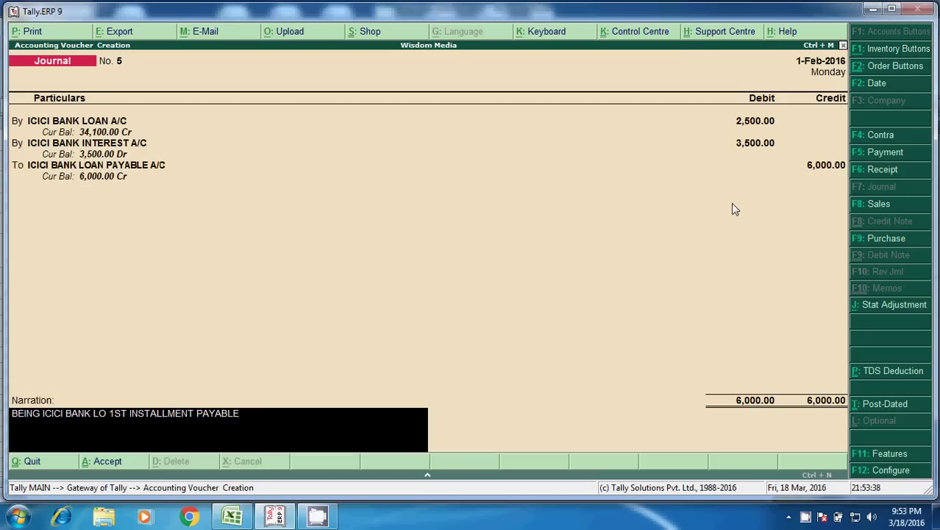
type("AN")
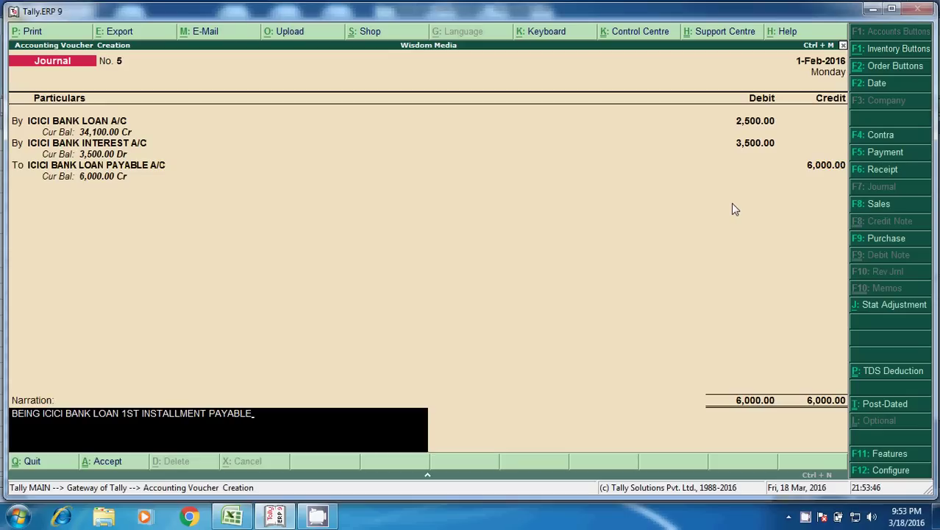
Save the journal voucher, and reopen it for review before accepting it again.
key("Return")
key("y")
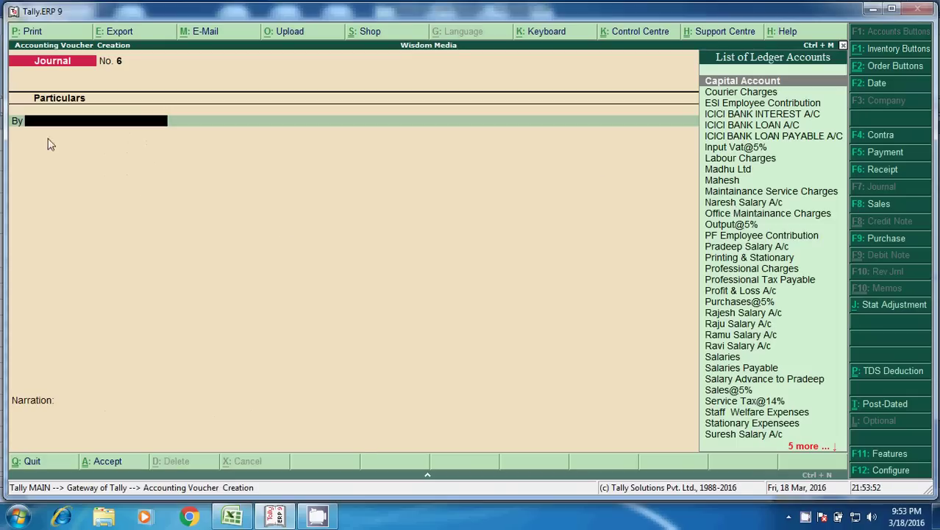
key("Page_Up")
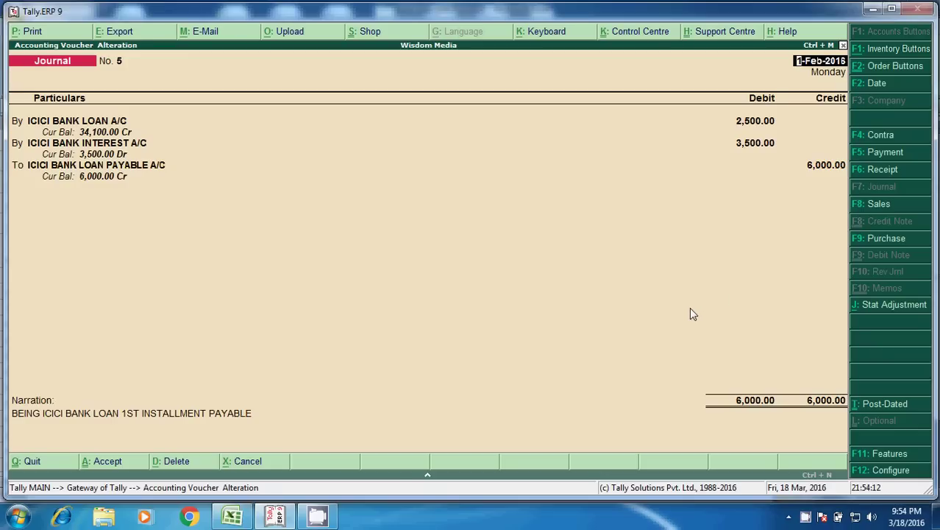
key("ctrl+a")
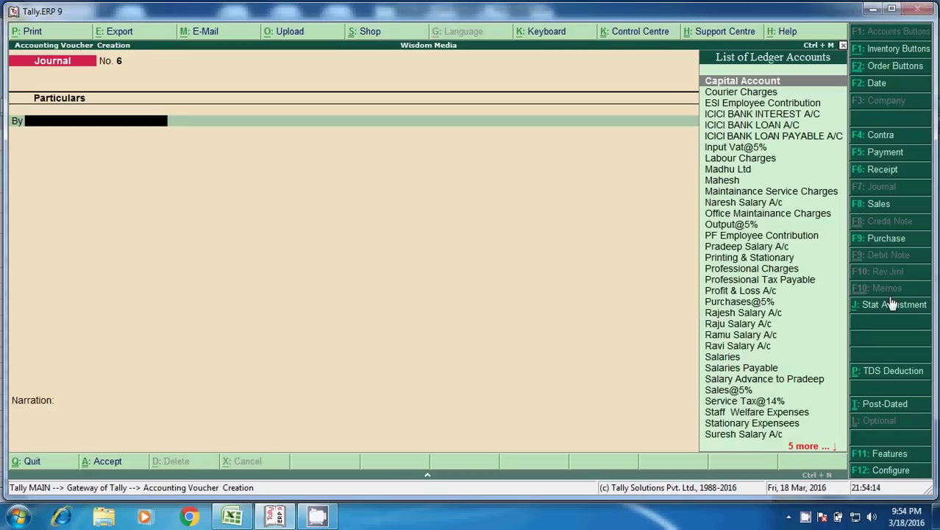
Start a payment voucher and debit ICICI BANK LOAN PAYABLE A/C with 6,000.
left_click(881, 153)
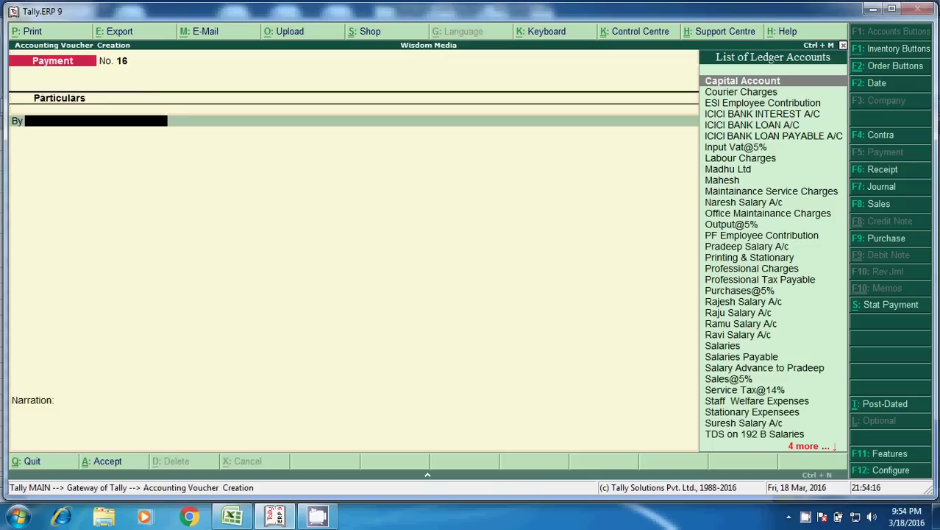
type("ICIC")
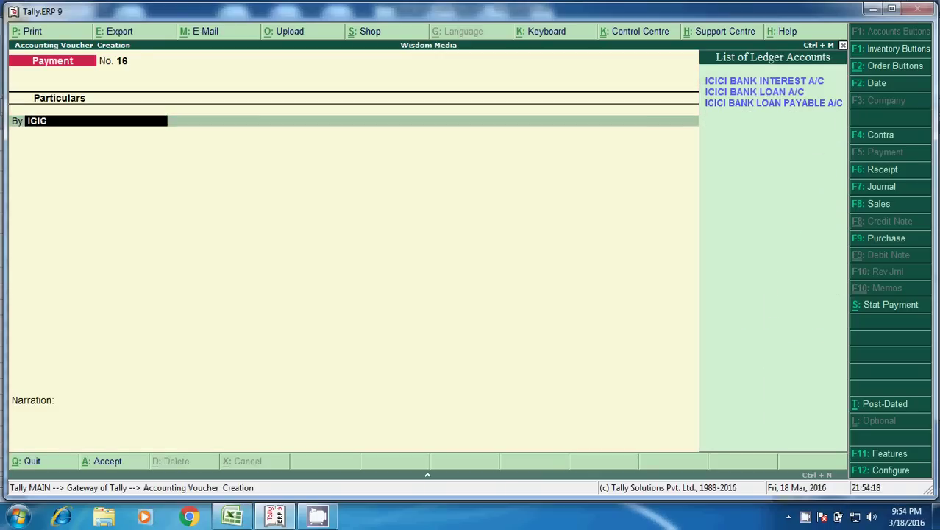
key("Return")
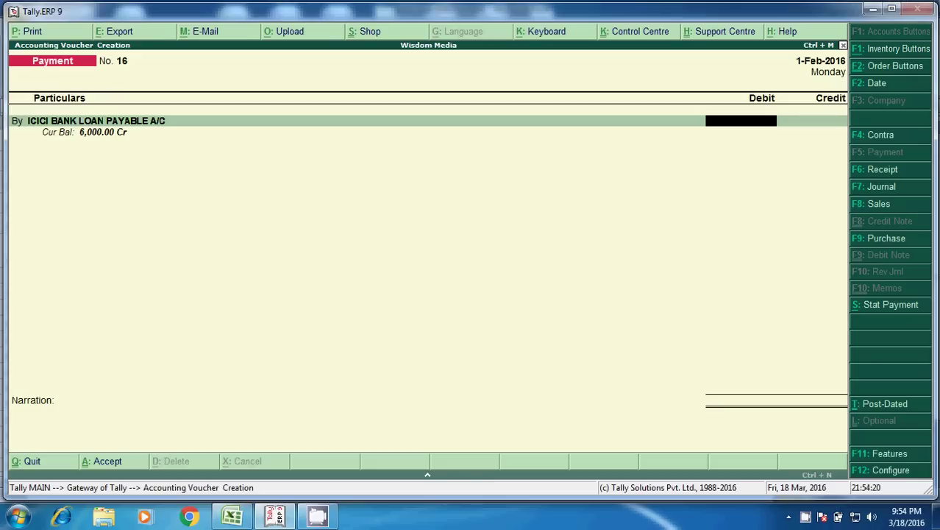
type("6000")
Try to change the payment voucher's date to 05-06-2016.
key("F2")
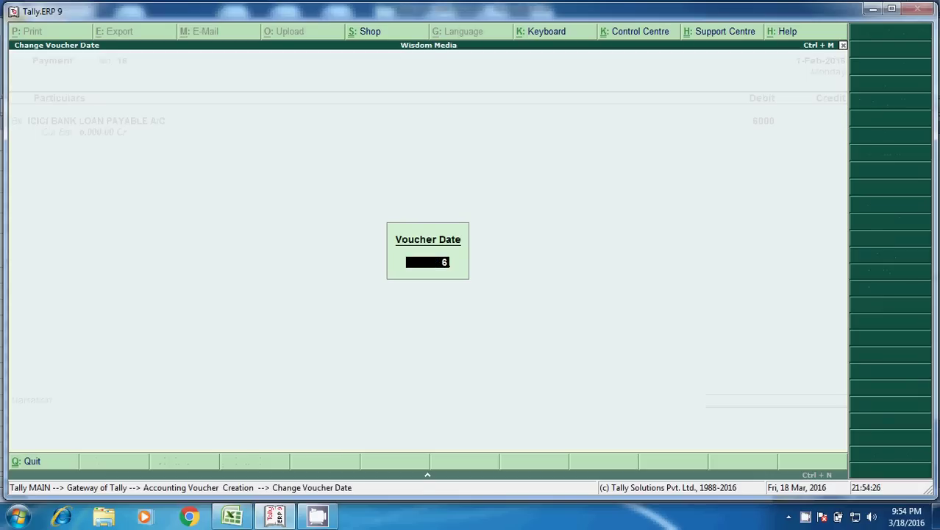
type("5-06")
key("BackSpace")
key("BackSpace")
key("BackSpace")
key("BackSpace")
type("05-06-2016")
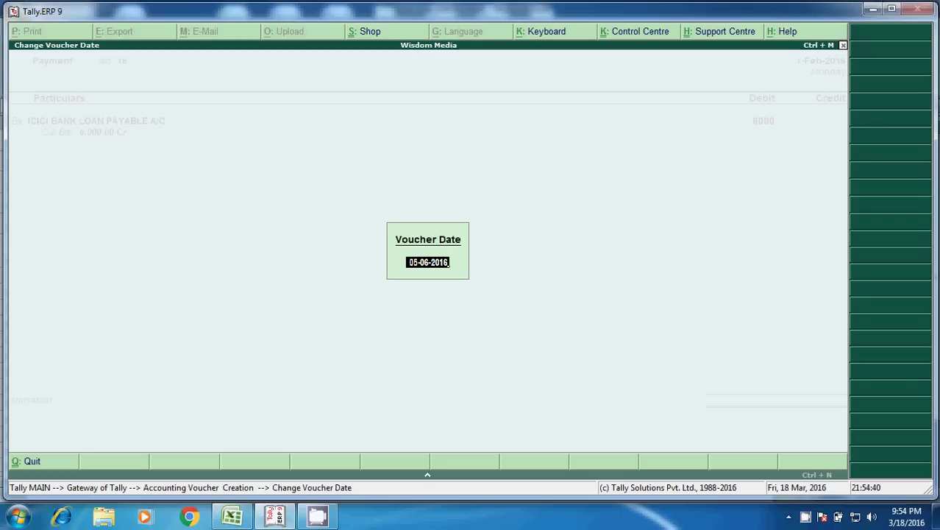
key("Escape")
Credit HDFC Bank with 6,000 in the payment voucher and accept the default cheque details in its bank allocation.
key("Return")
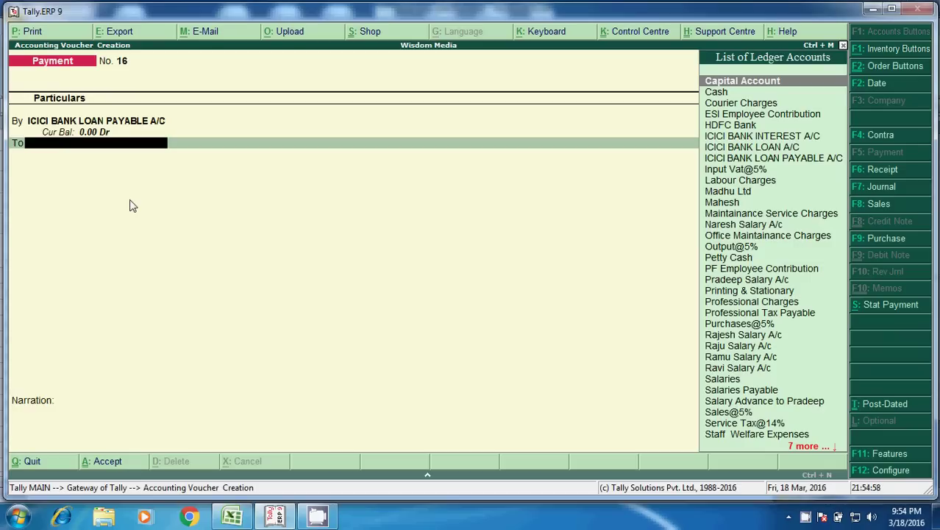
type("hd")
key("Return")
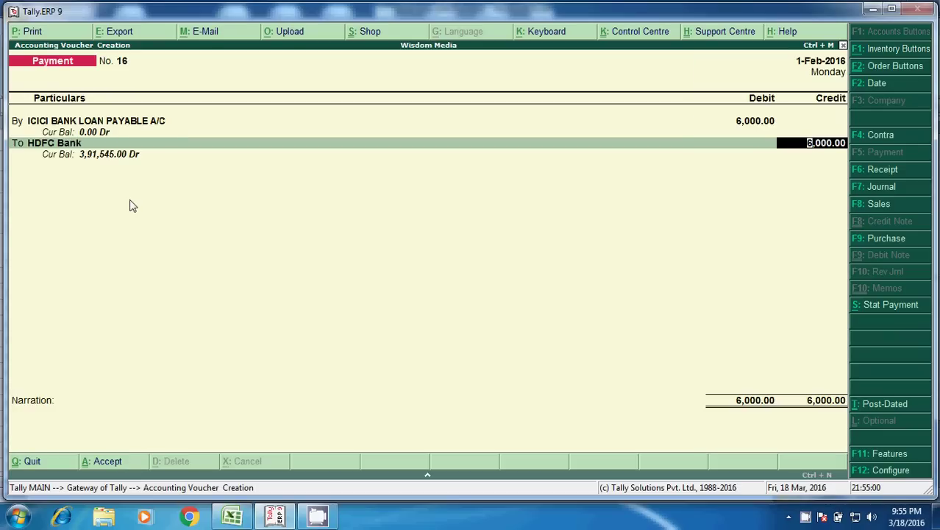
key("Return")
key("Return")
key("Return")
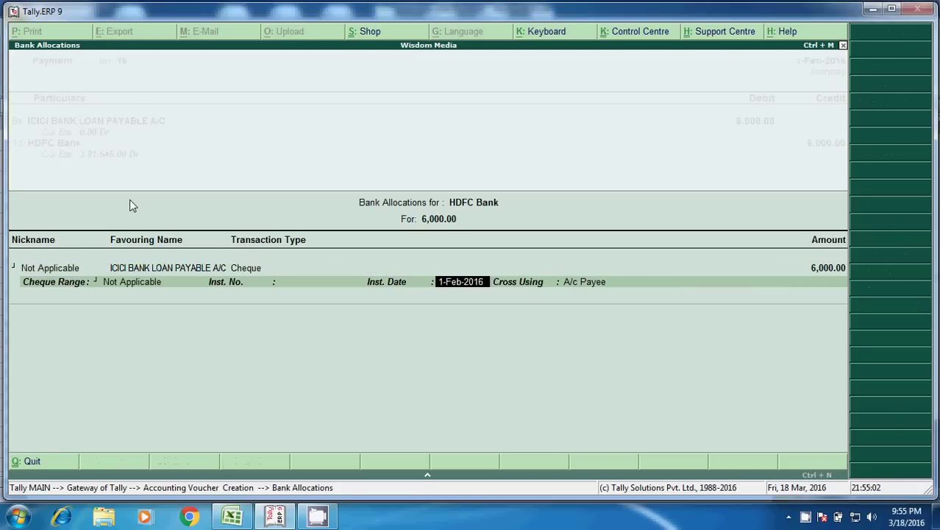
key("Return")
key("Return")
Add the narration "BEING ICICI BANK LOAN 1ST INSTALLMENT PAID", save the payment voucher and leave voucher creation.
type("BEING")
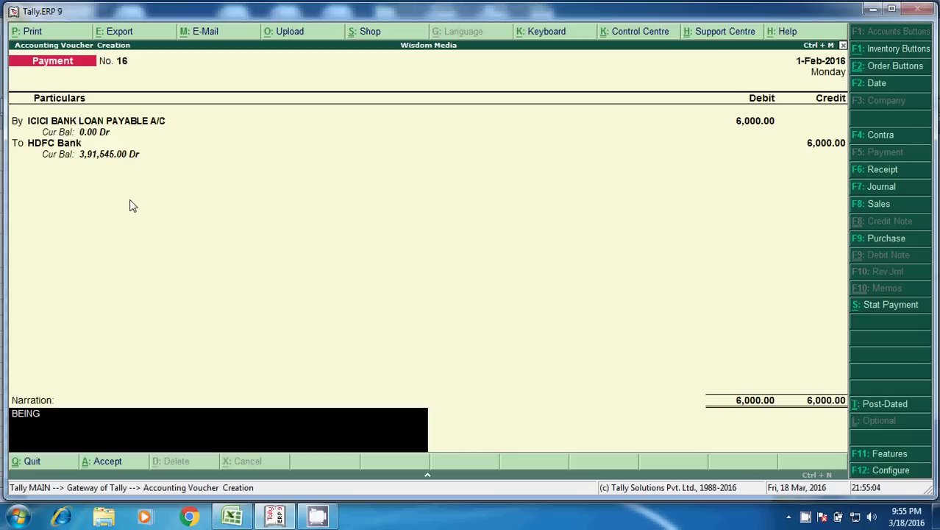
type(" ICICIB")
key("BackSpace")
type("BANK LOAN")
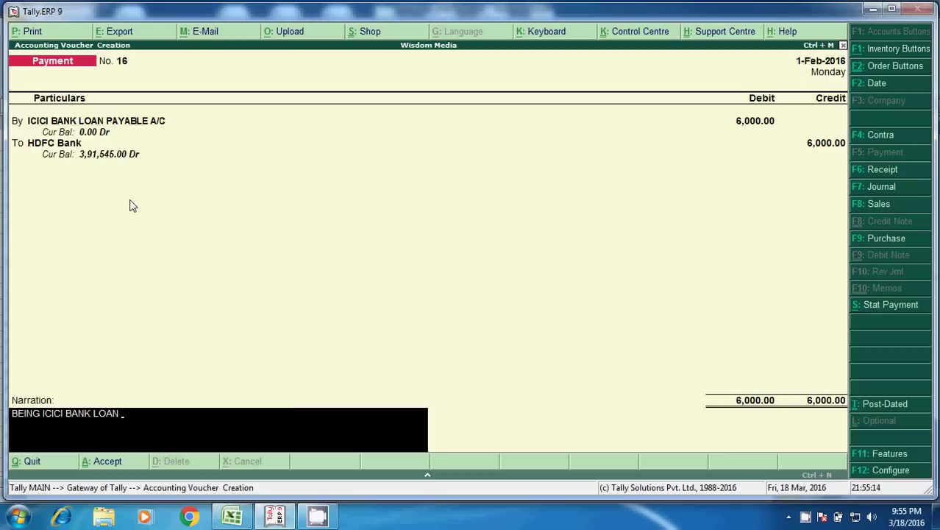
type(" 1ST INSTALLMENT PAID")
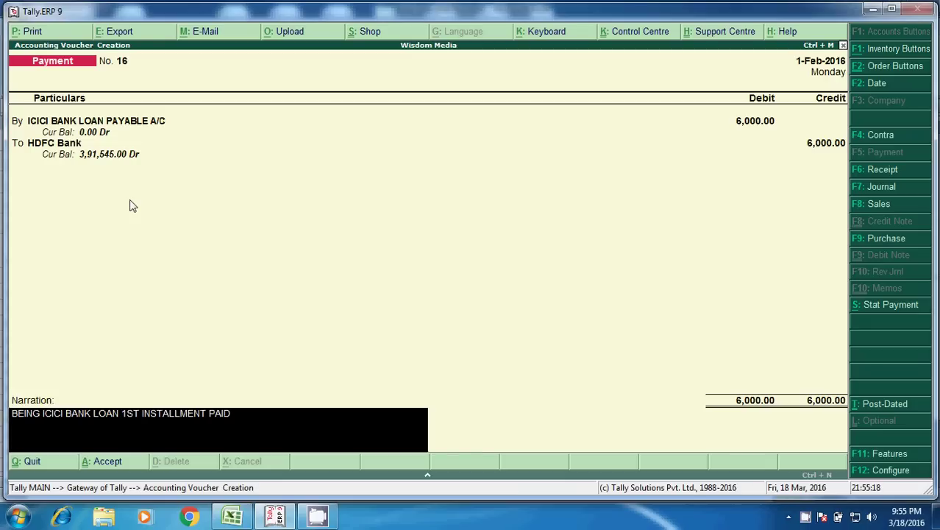
key("Return")
key("Return")
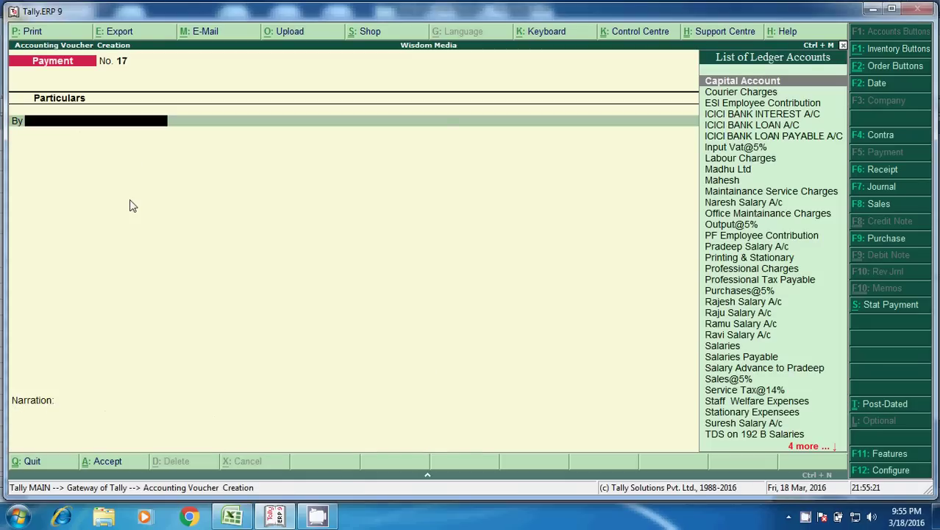
key("Escape")
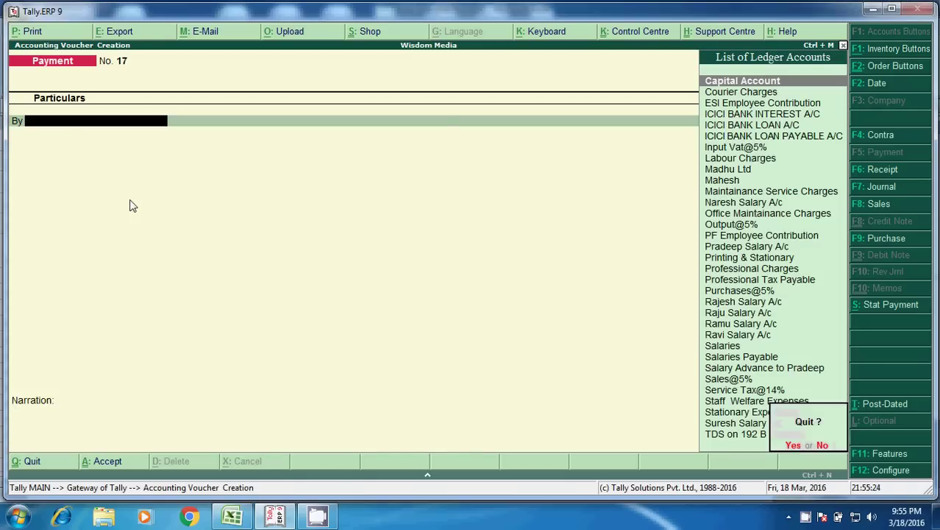
key("Return")
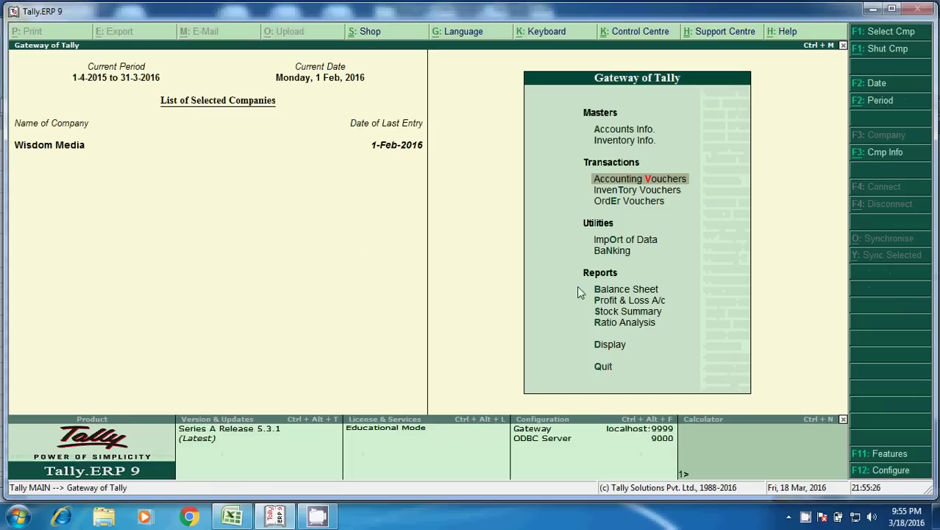
Review the Secured Loans balance in the detailed Balance Sheet after the first instalment, and return to the Gateway of Tally.
left_click(624, 289)
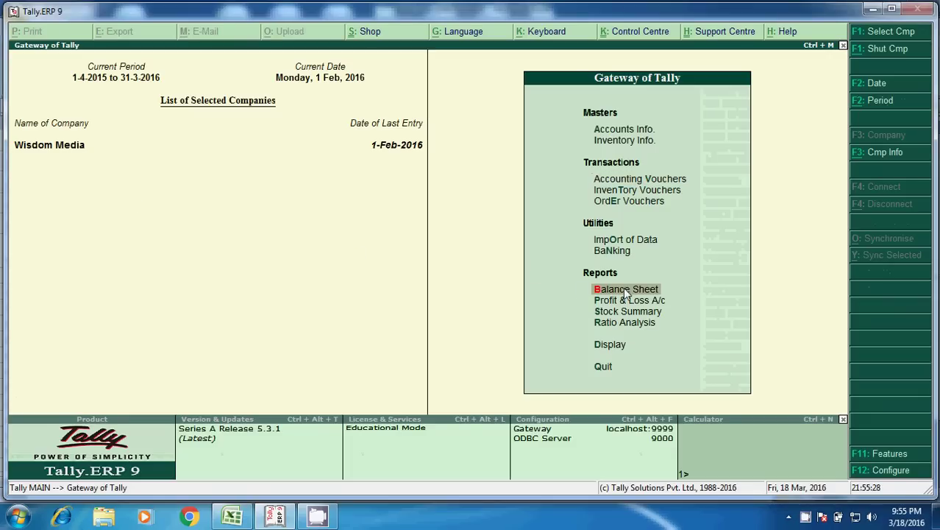
left_click(623, 287)
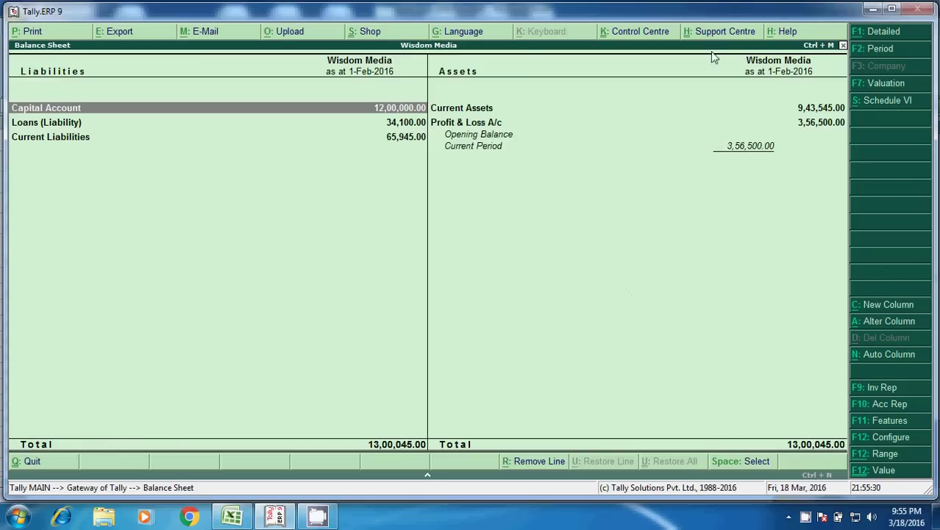
left_click(879, 33)
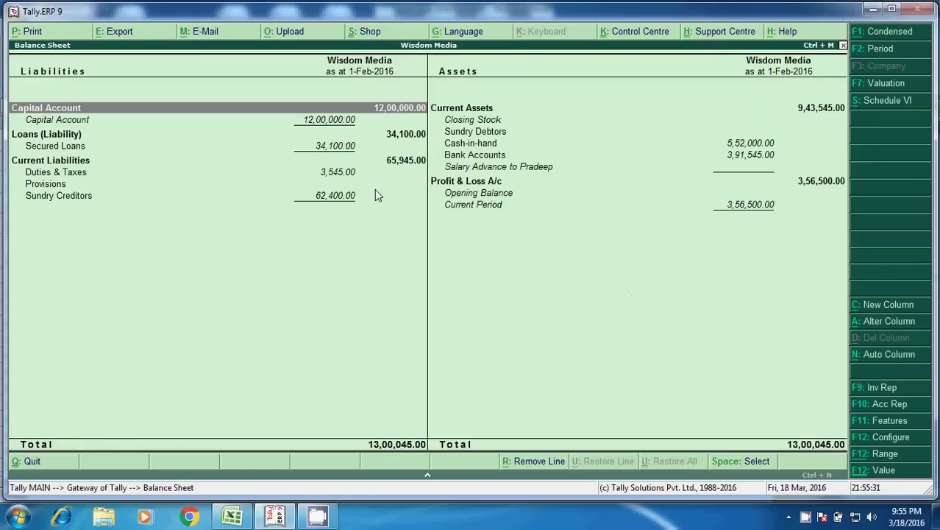
left_click(70, 147)
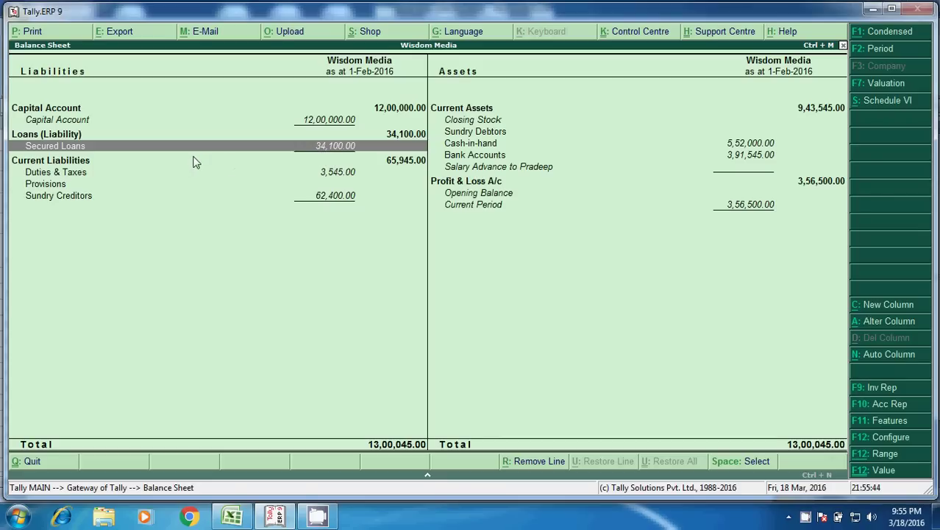
key("Escape")
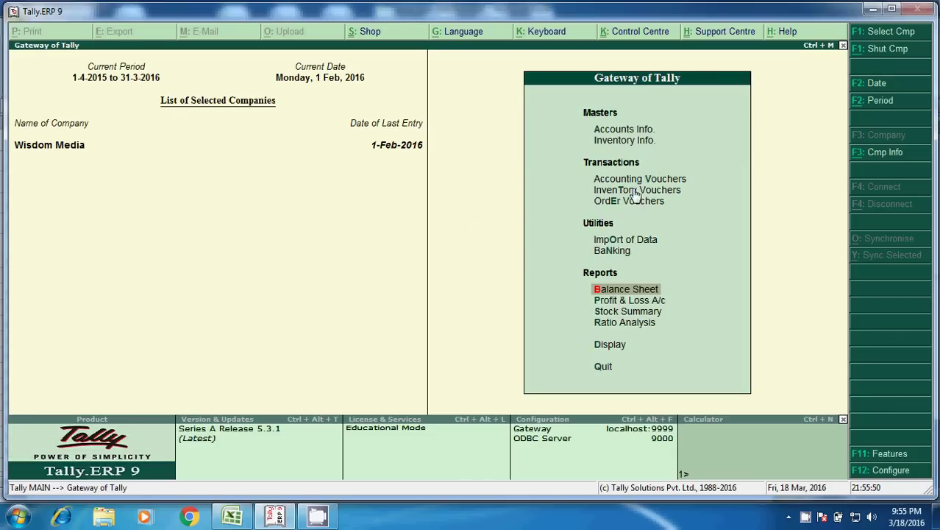
Start a journal voucher and debit ICICI BANK LOAN A/C with the second instalment's principle of 2,600 from the Excel installment table.
left_click(632, 181)
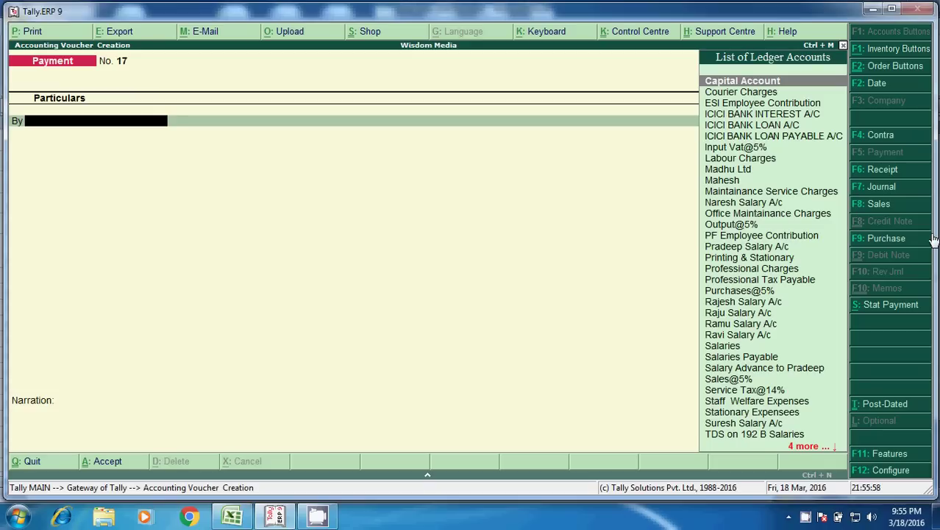
left_click(887, 187)
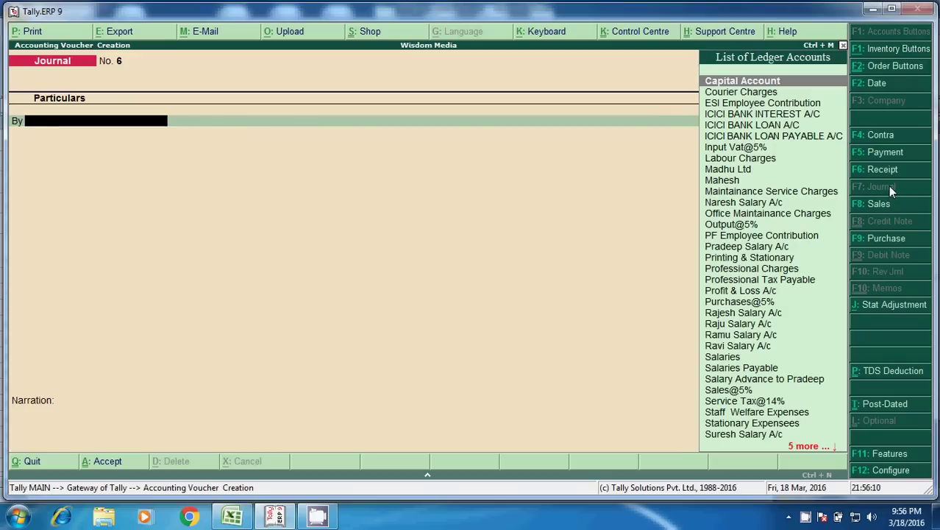
type("ICIC")
key("Down")
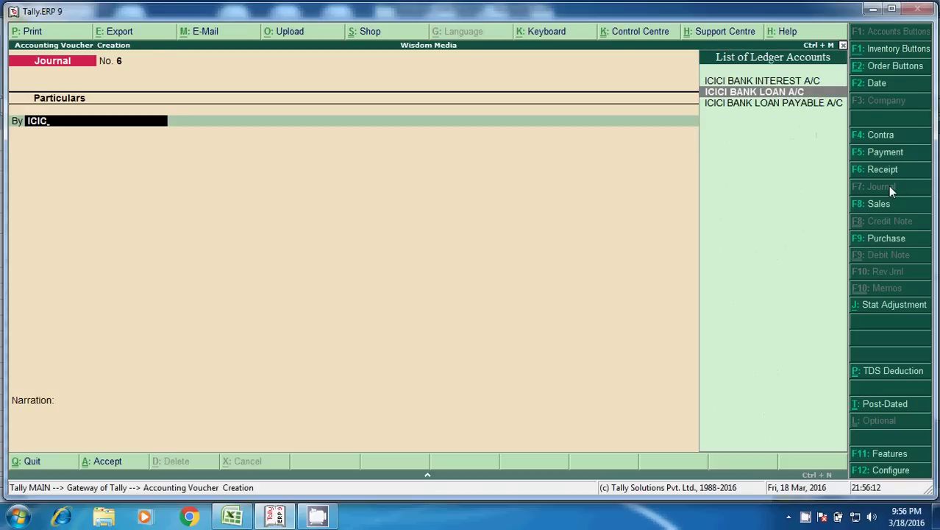
key("Return")
key("alt+Tab")
left_click(280, 291)
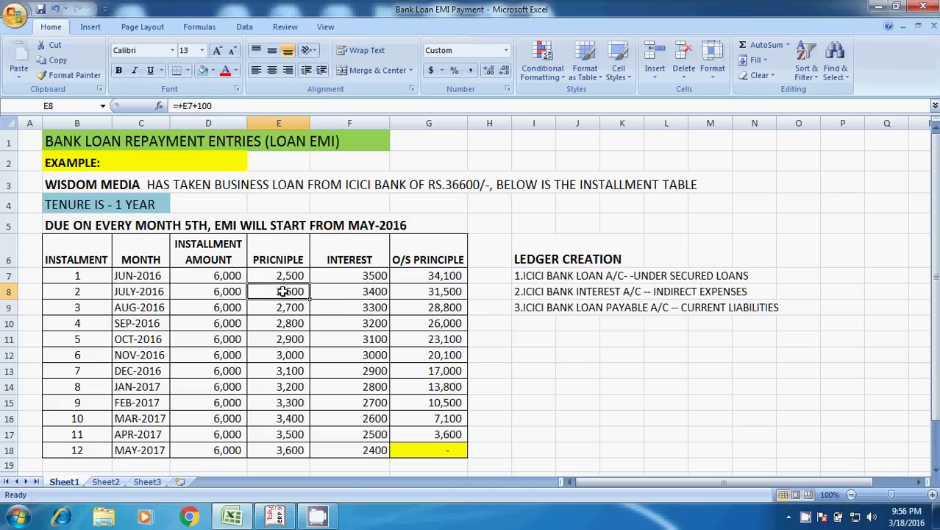
key("alt+Tab")
type("26")
type("00")
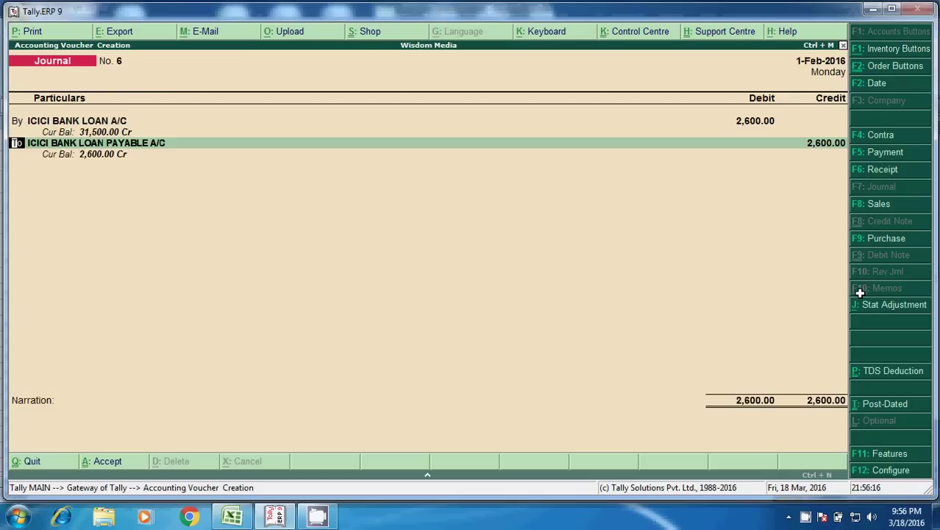
Add a debit line for ICICI BANK INTEREST A/C with the second instalment's interest of 3,400 from the Excel table.
key("Return")
type("CICI")
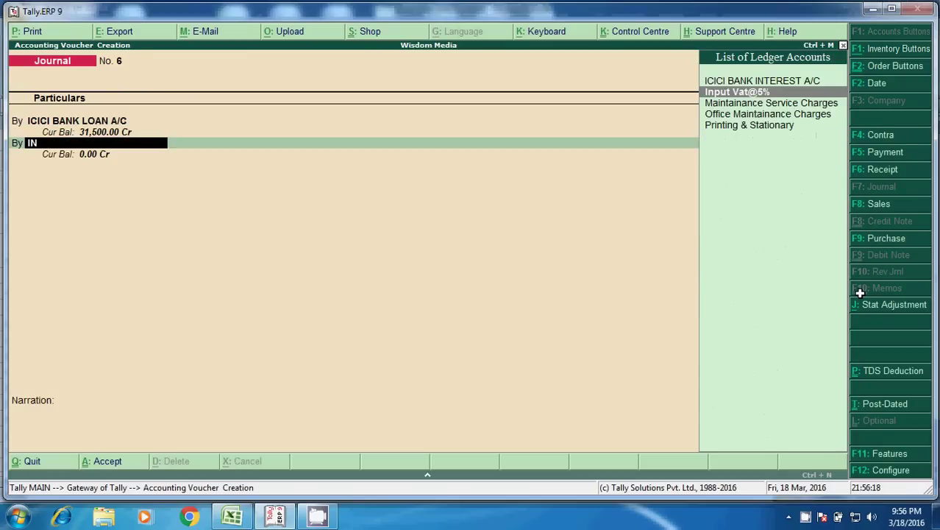
key("BackSpace")
key("BackSpace")
key("BackSpace")
key("BackSpace")
type("ICIC")
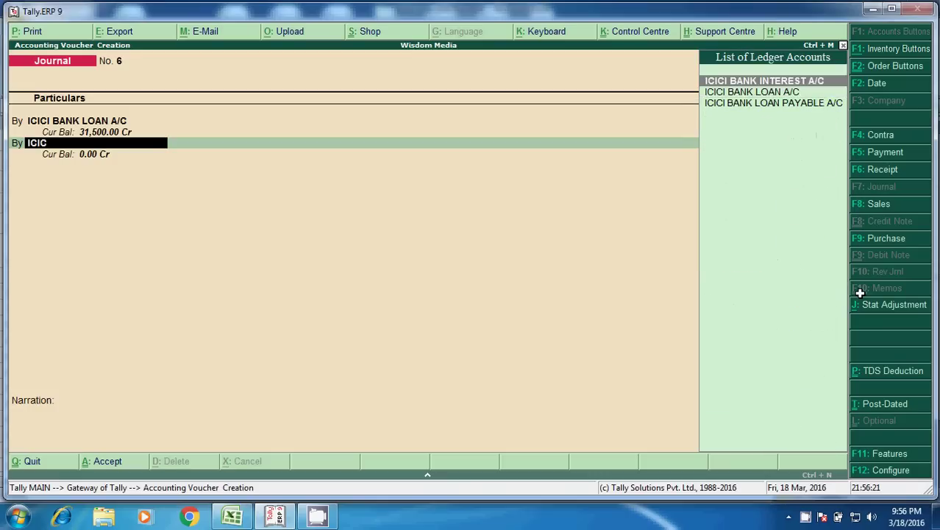
key("Return")
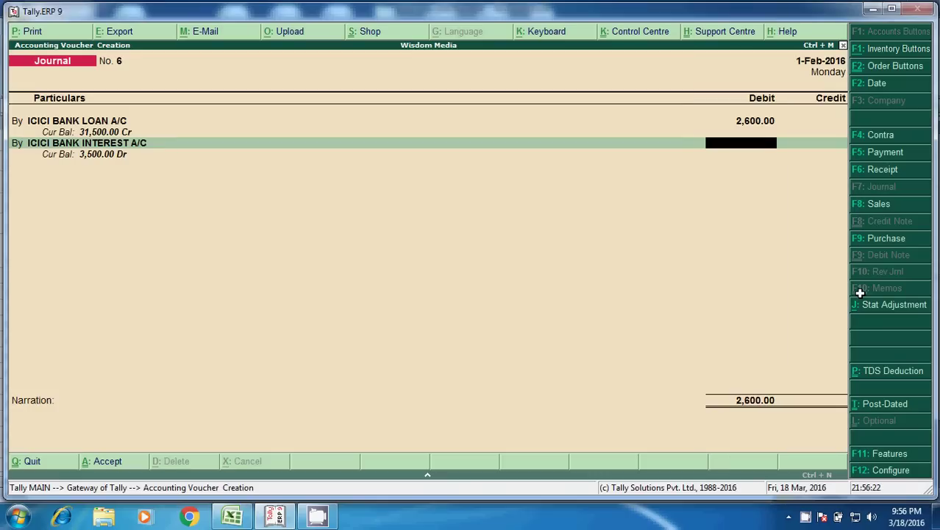
key("alt+Tab")
key("Right")
key("alt+Tab")
type("3400")
key("Return")
Credit ICICI BANK LOAN PAYABLE A/C with 6,000 in the second instalment's journal voucher.
key("Return")
key("Return")
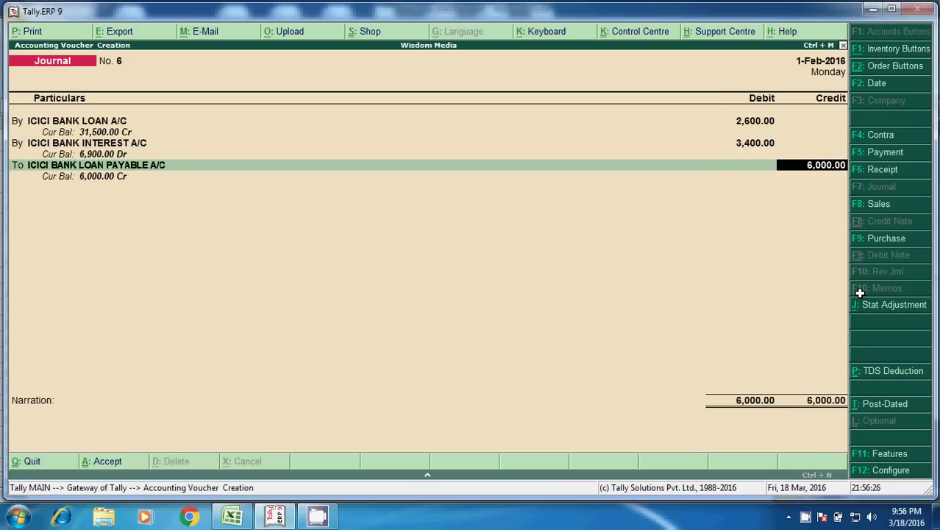
key("Return")
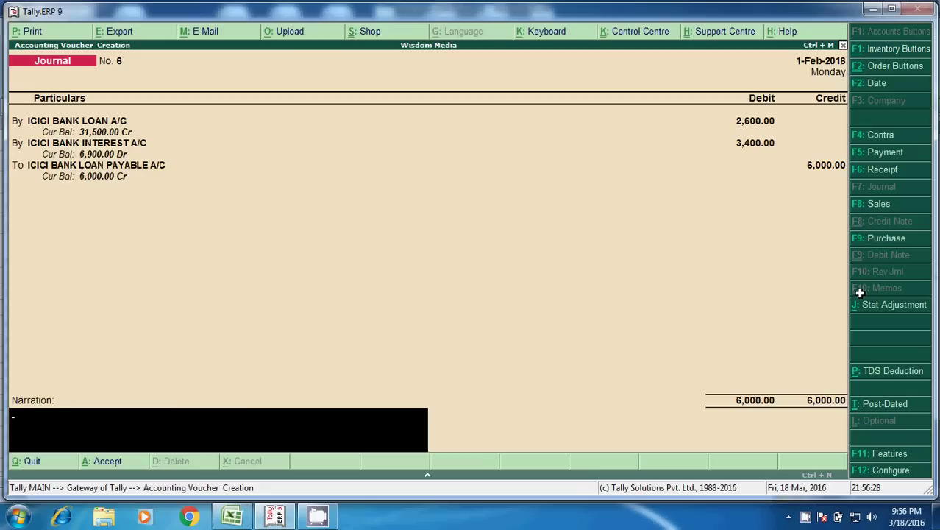
Reuse the previous journal narration, reword it to "BEING ICICI BANK LOAN 2ND INSTALLMENT PAYABLE" and save the journal voucher.
key("ctrl+alt+v")
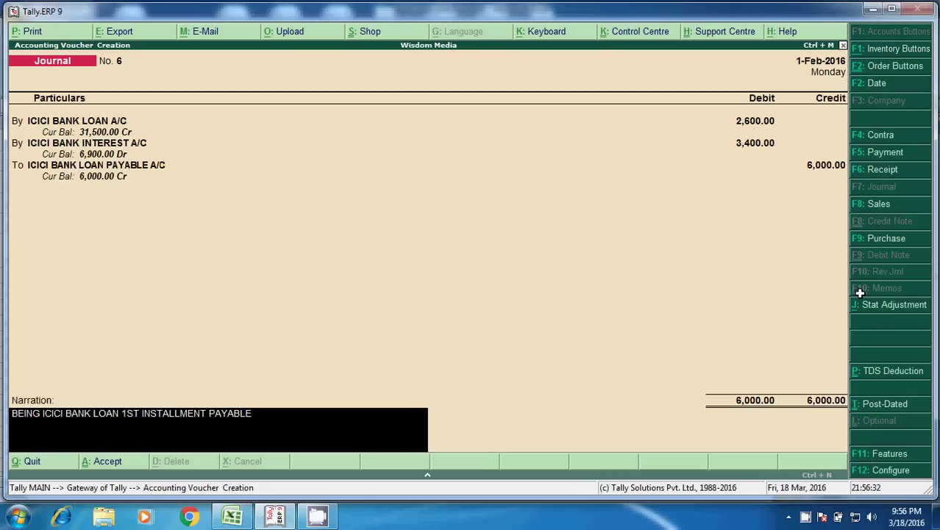
key("Delete")
key("Delete")
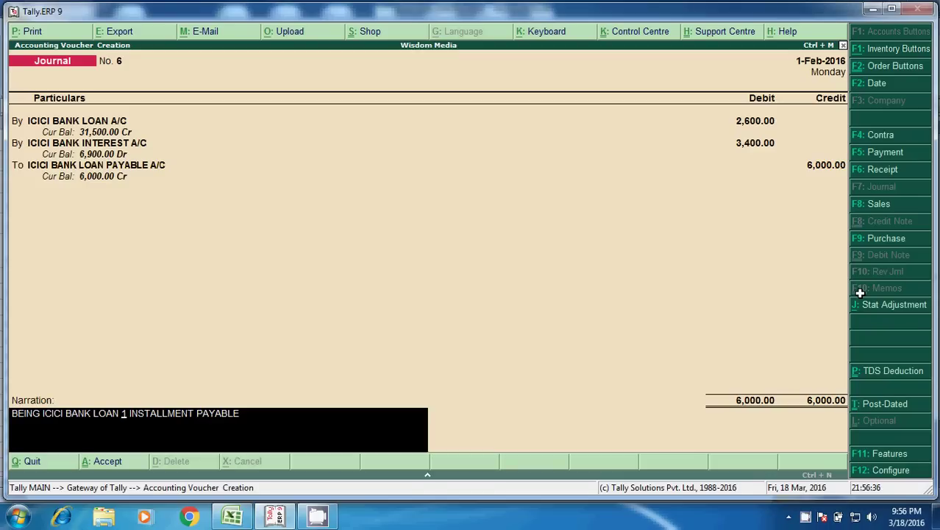
key("Delete")
type("2ND")
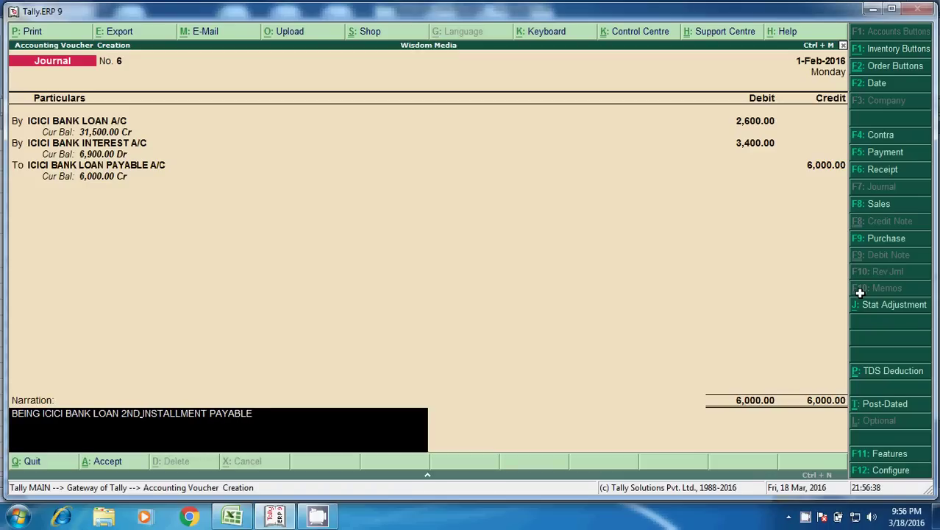
key("Return")
key("Return")
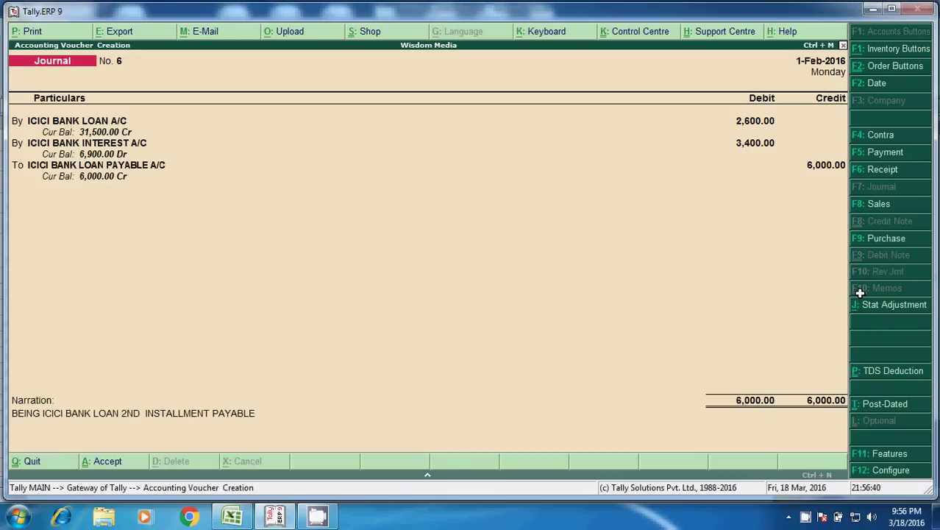
Start a payment voucher and debit ICICI BANK LOAN PAYABLE A/C with 6,000 for the second instalment.
key("F5")
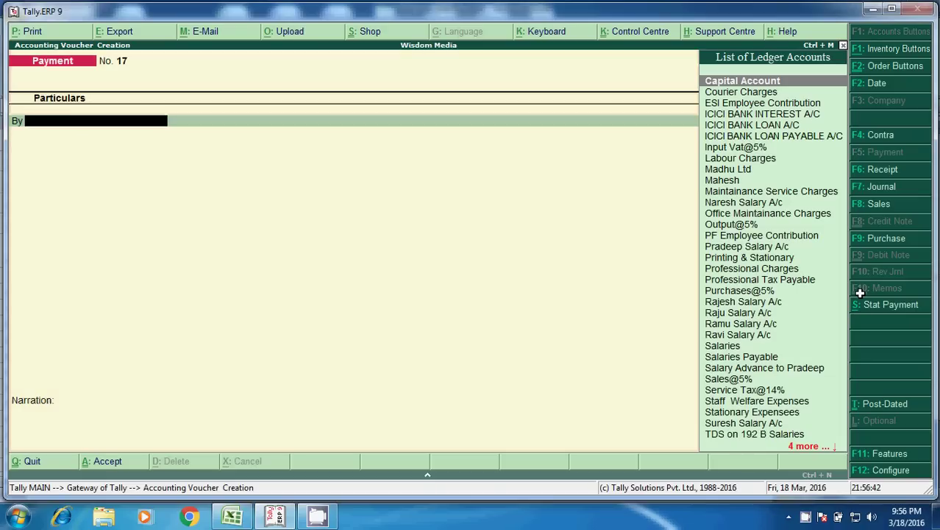
type("ICI")
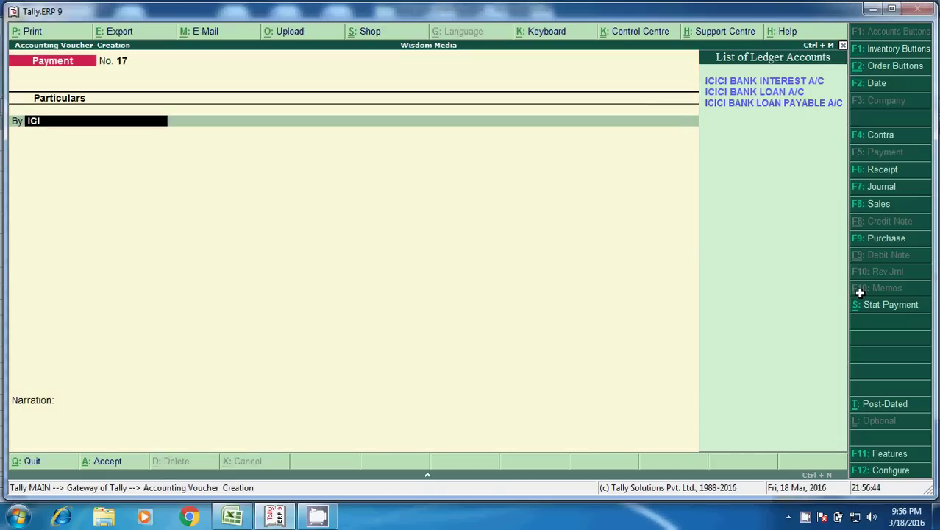
key("Down")
key("Down")
key("Return")
type("6000")
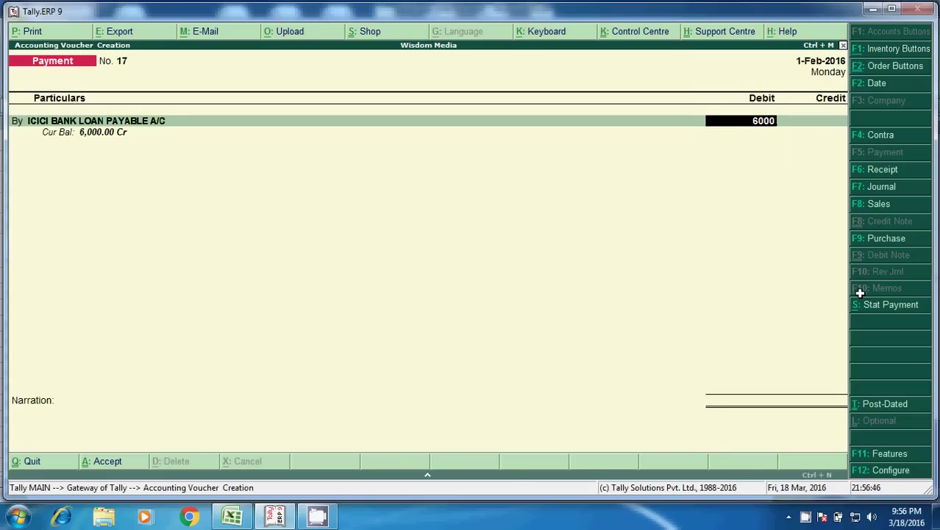
key("Return")
Credit HDFC Bank with 6,000 in the second instalment's payment voucher and accept the default bank allocation details.
key("Return")
key("Return")
key("Return")
key("Return")
key("Return")
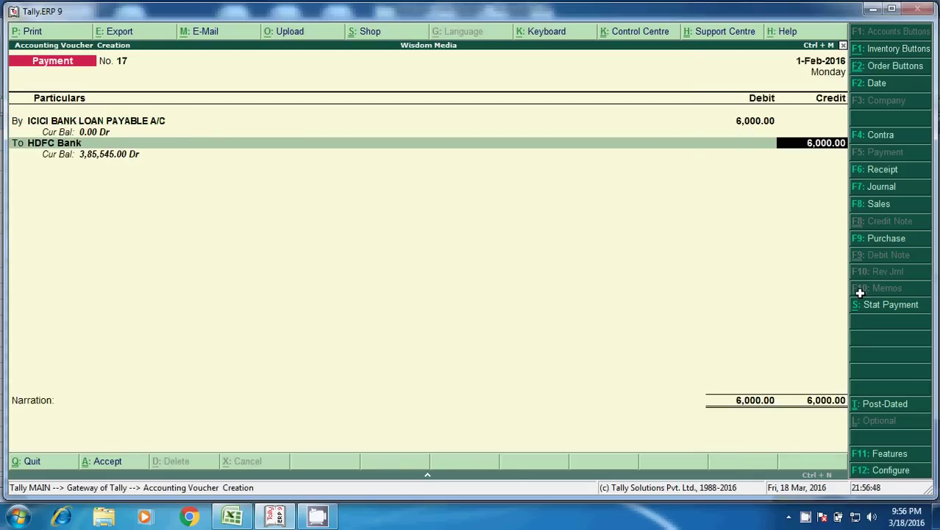
key("Return")
key("Return")
key("Return")
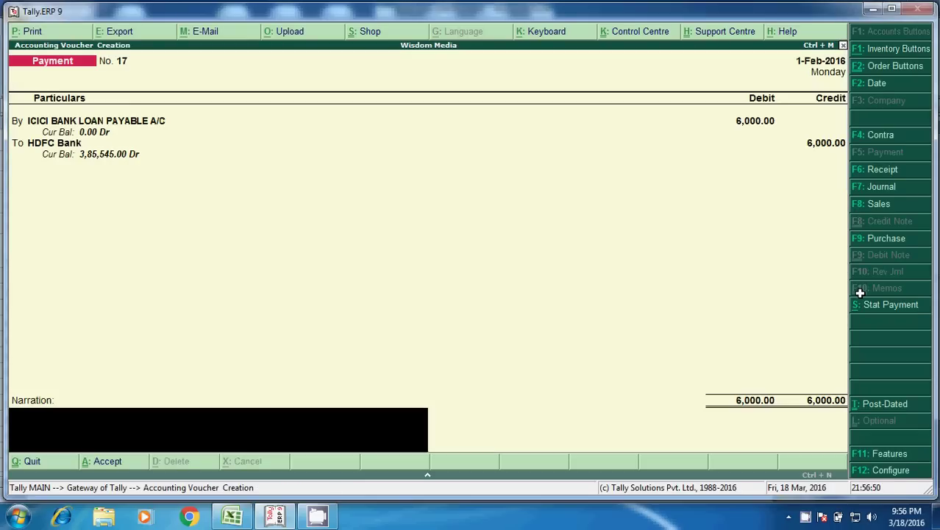
Reuse the last payment narration, reword it to "BEING ICICI BANK LOAN 2ND INSTALLMENT PAID" and save the payment voucher.
key("ctrl+r")
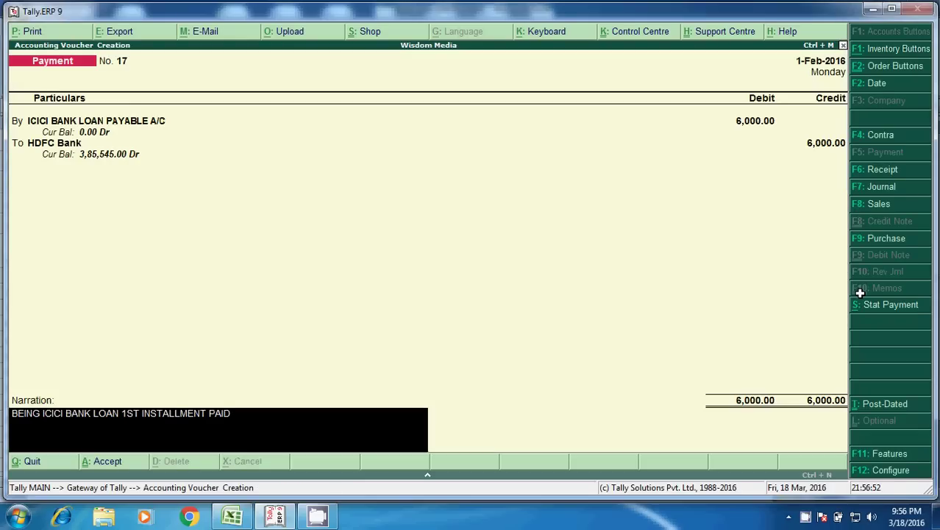
key("BackSpace")
key("BackSpace")
key("BackSpace")
key("BackSpace")
key("BackSpace")
key("BackSpace")
key("BackSpace")
key("BackSpace")
key("BackSpace")
key("BackSpace")
key("BackSpace")
key("BackSpace")
key("BackSpace")
key("BackSpace")
key("BackSpace")
key("BackSpace")
key("BackSpace")
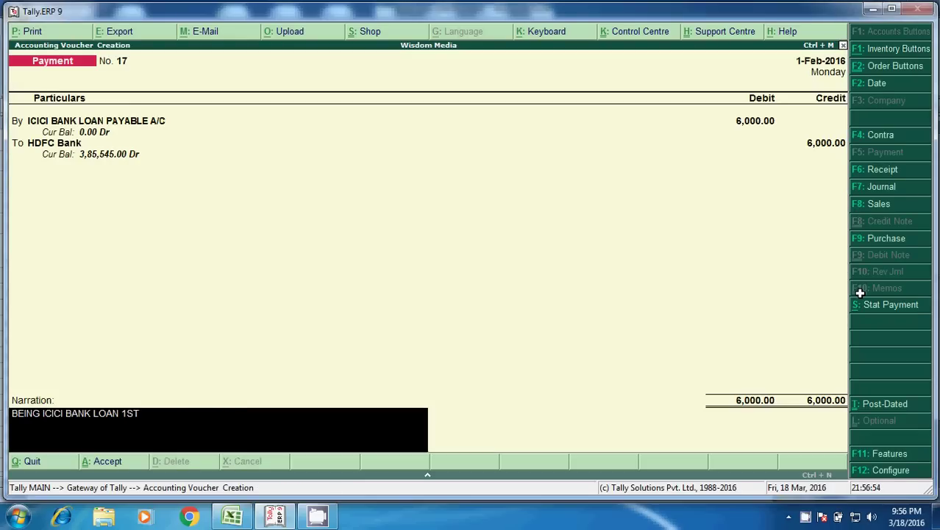
key("BackSpace")
key("BackSpace")
key("BackSpace")
type("2ND INSTALLMENT")
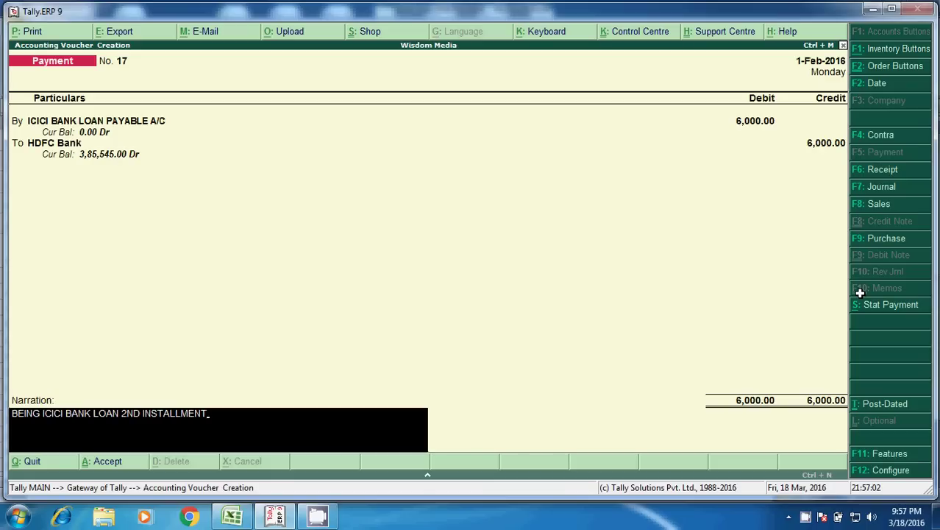
type(" PADI")
key("BackSpace")
key("BackSpace")
type("ID")
key("Return")
key("Return")
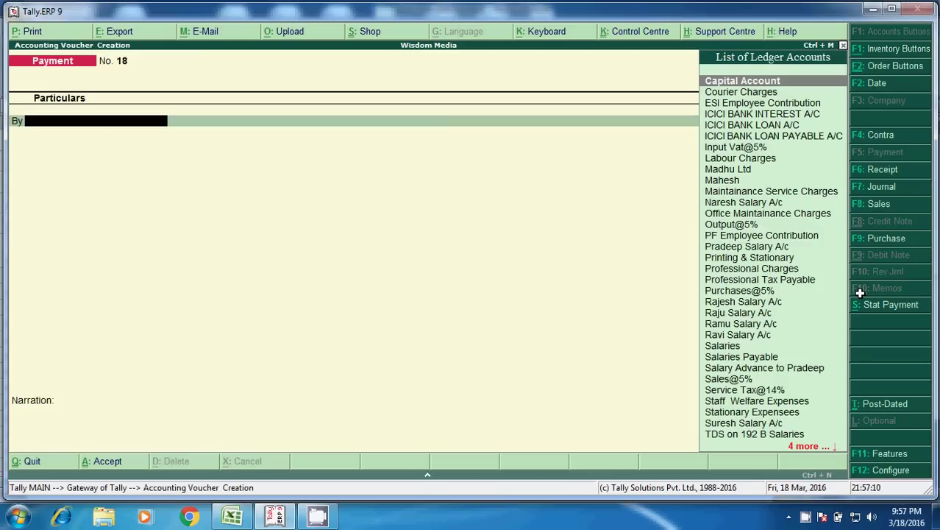
Start another journal voucher and debit ICICI BANK LOAN A/C with the third instalment's principle of 2,700 from the Excel table.
key("F7")
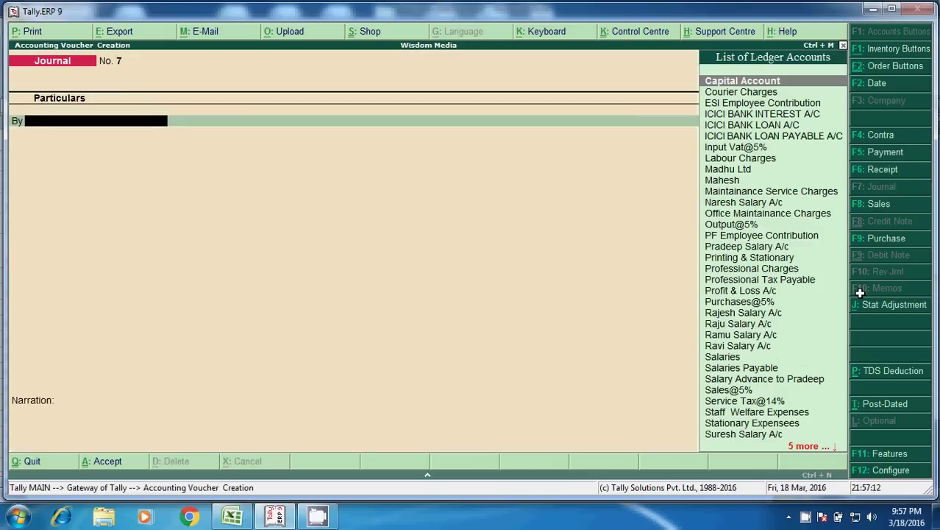
type("ICIC")
key("Down")
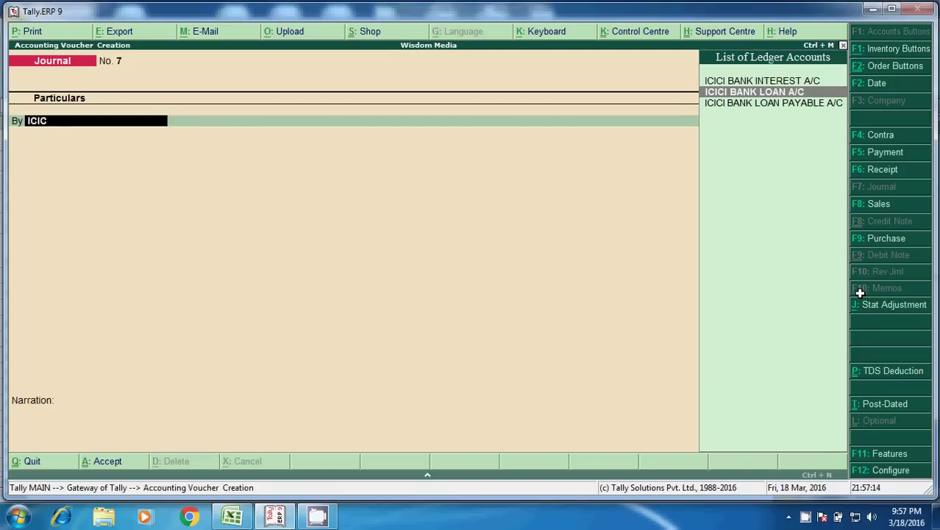
key("Down")
key("Down")
key("Down")
key("Return")
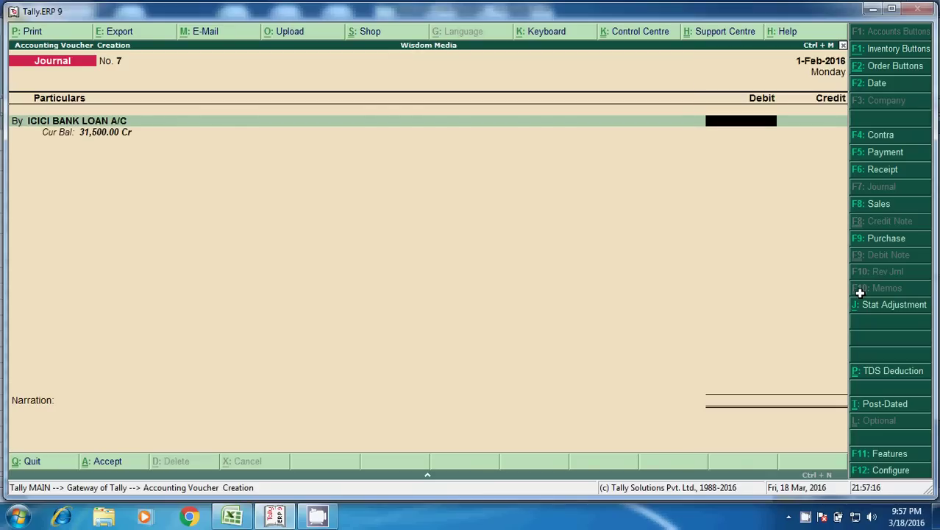
key("alt+Tab")
key("Down")
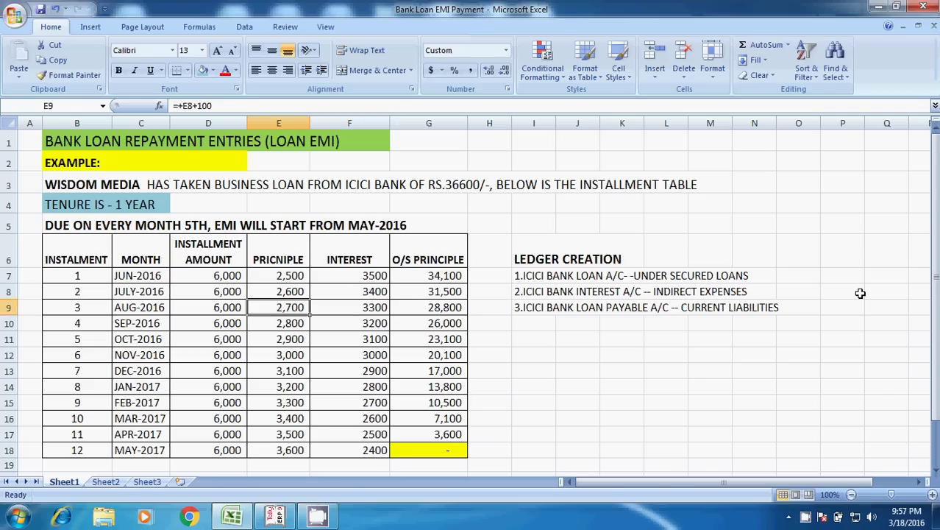
key("alt+Tab")
type("2,700")
key("Return")
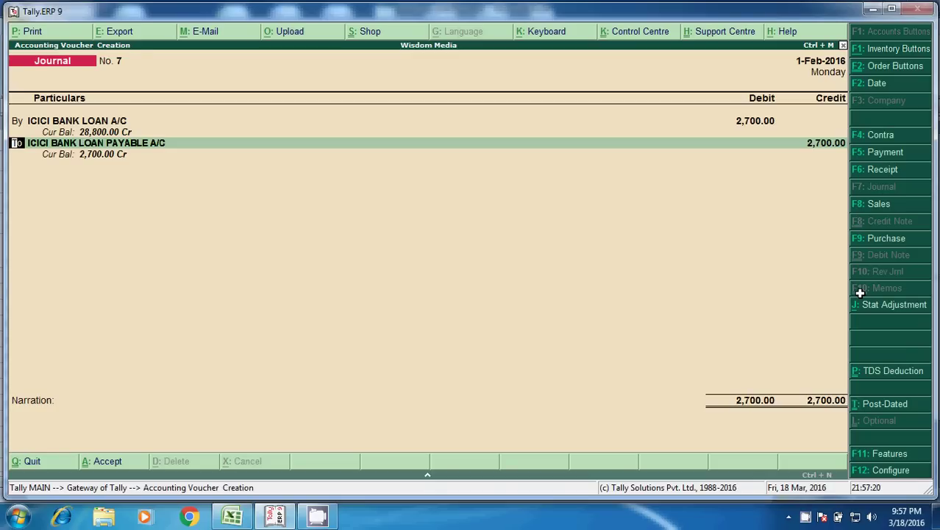
Add a debit line for ICICI BANK INTEREST A/C with the third instalment's interest of 3,300 from the Excel table.
key("b")
key("Return")
type("ICIC")
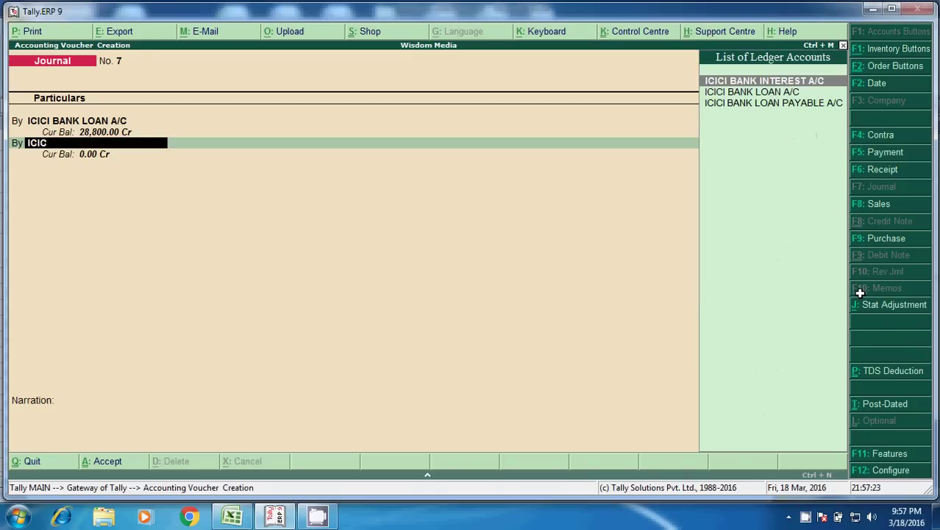
key("Return")
key("alt+Tab")
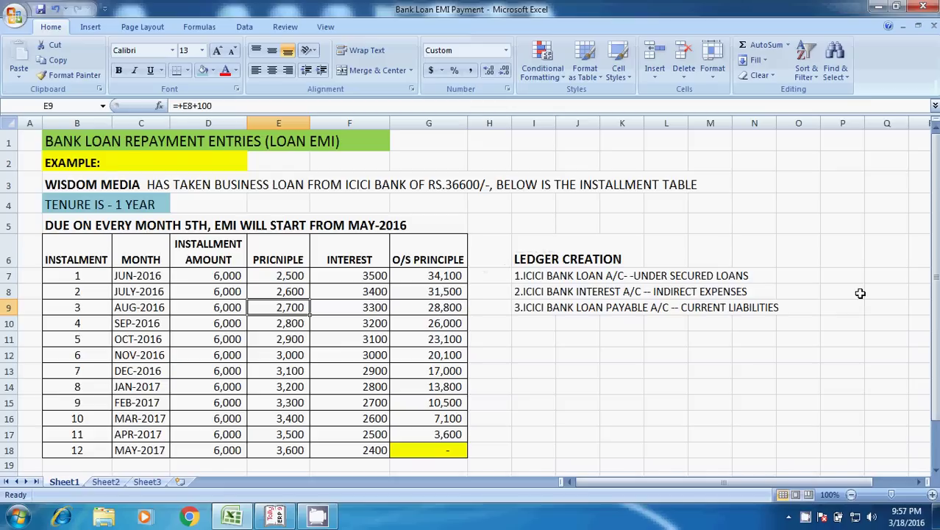
key("Down")
key("alt+Tab")
type("3300")
key("Return")
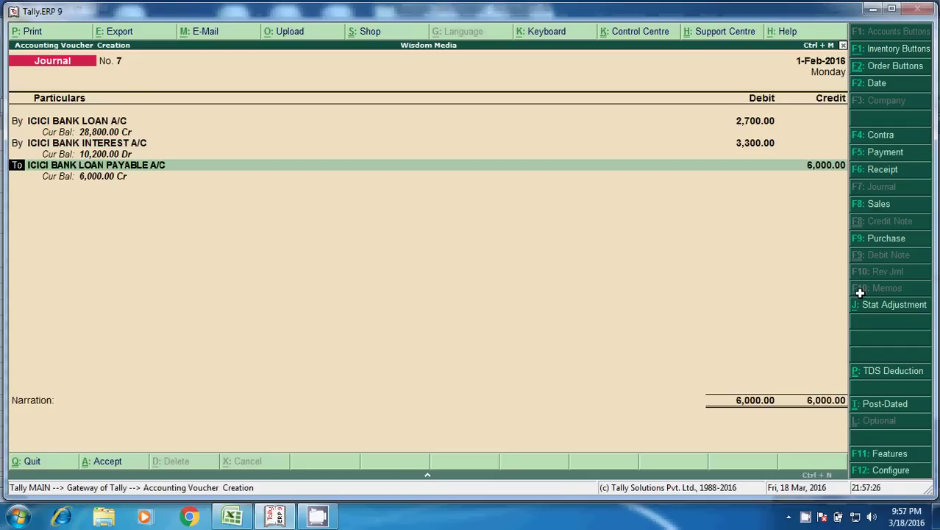
Credit ICICI BANK LOAN PAYABLE A/C with 6,000 in the third instalment's journal voucher.
key("Return")
key("Return")
key("Return")
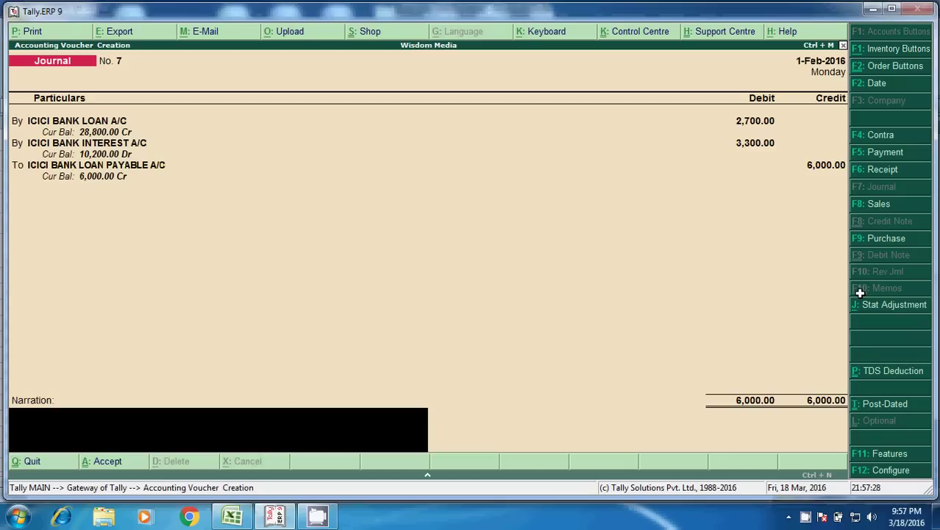
Reuse the last journal narration, reword it to "BEING ICICI BANK LOAN 3RD INSTALLMENT PAYABLE" and save the journal voucher.
key("ctrl+alt+v")
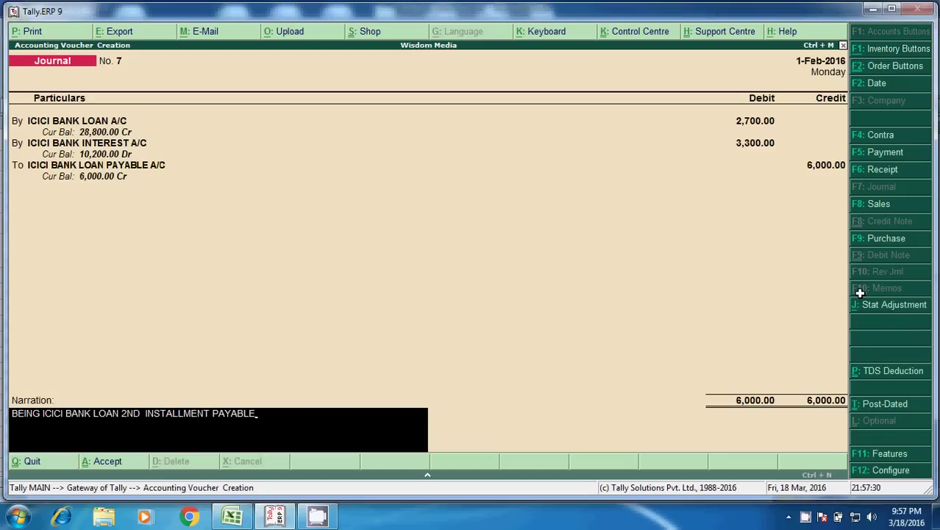
key("BackSpace")
key("BackSpace")
key("BackSpace")
key("BackSpace")
key("BackSpace")
key("BackSpace")
key("BackSpace")
key("BackSpace")
key("BackSpace")
key("BackSpace")
key("BackSpace")
key("BackSpace")
key("BackSpace")
key("BackSpace")
key("BackSpace")
key("BackSpace")
key("BackSpace")
key("BackSpace")
key("BackSpace")
key("BackSpace")
key("BackSpace")
key("BackSpace")
key("BackSpace")
key("BackSpace")
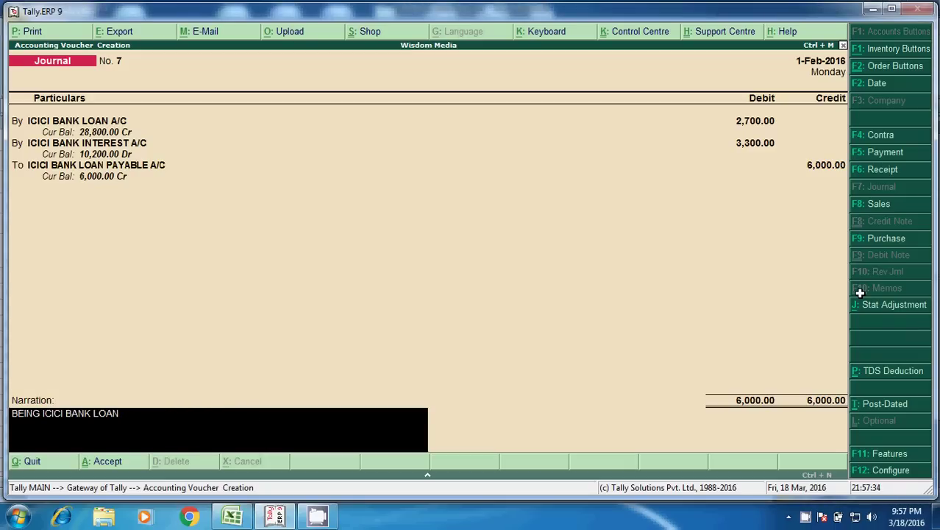
type("3RD INSTALLEM")
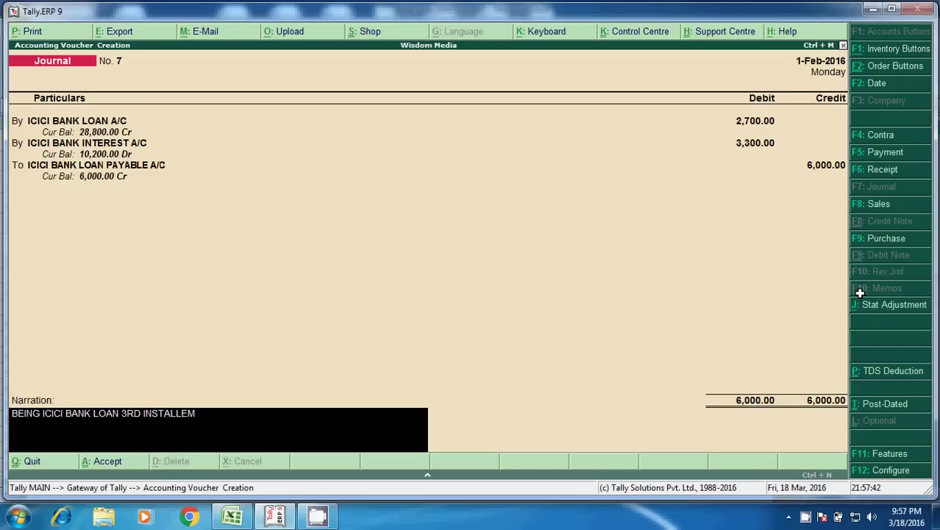
key("BackSpace")
key("BackSpace")
type("MENT PAYABLE")
key("Return")
key("Return")
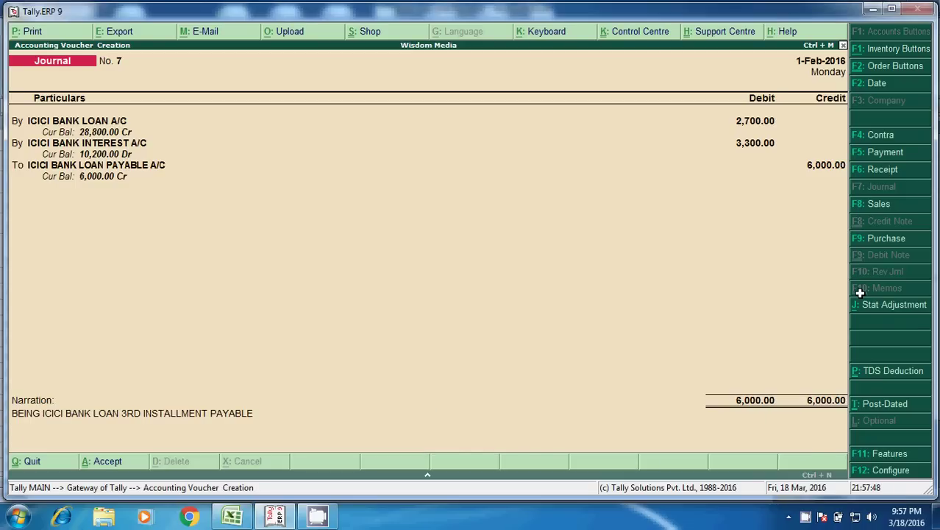
Start a payment voucher and debit ICICI BANK LOAN PAYABLE A/C with 6,000 for the third instalment.
key("F5")
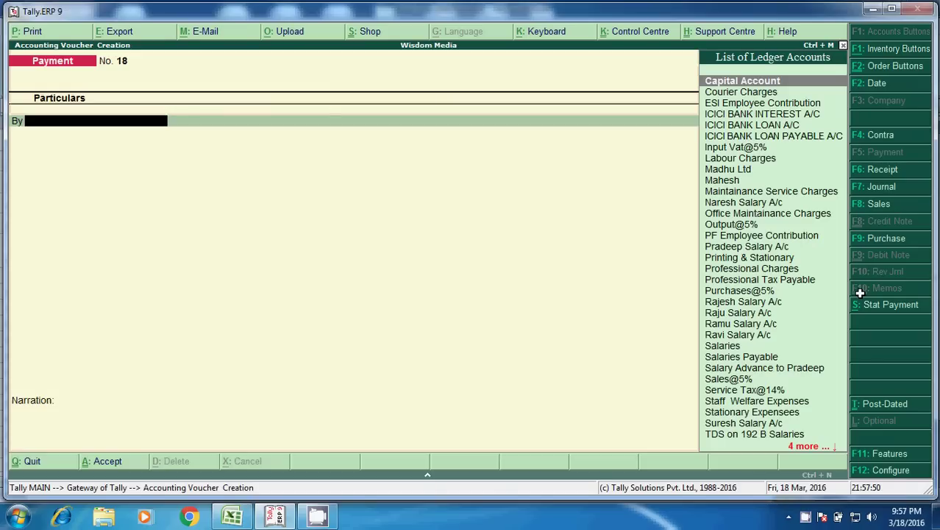
type("ICIC")
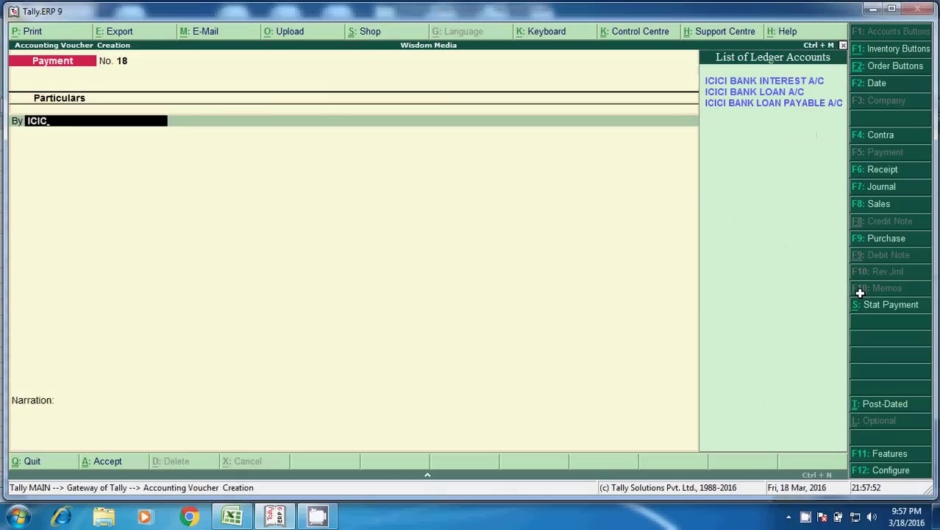
key("Down")
key("Down")
key("Return")
type("6000")
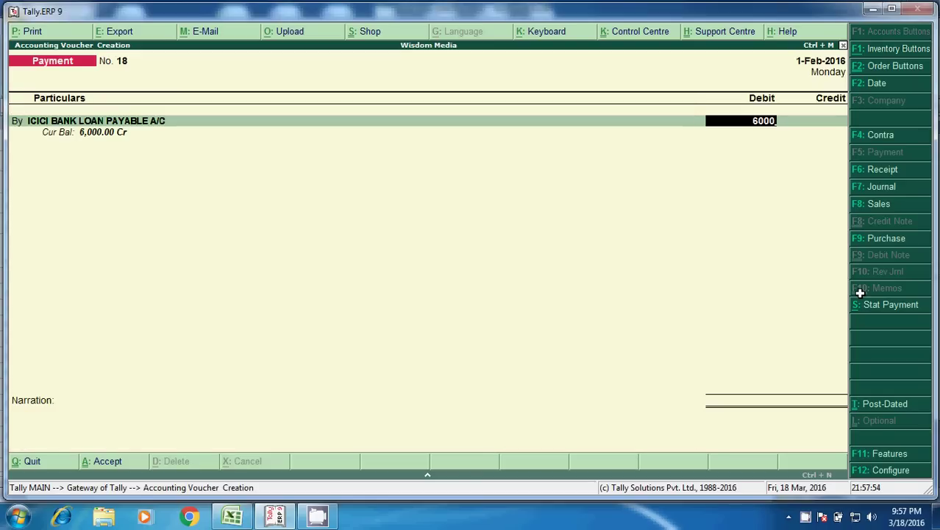
key("Return")
Credit HDFC Bank with 6,000 in the third instalment's payment, accepting Cheque as the bank allocation's transaction type.
key("Return")
key("Return")
key("Return")
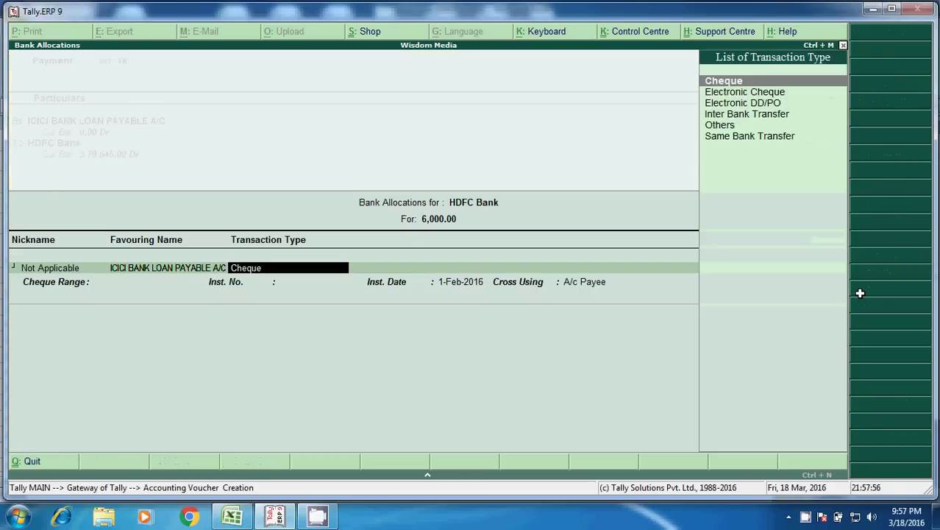
key("Return")
key("Return")
key("Return")
key("Return")
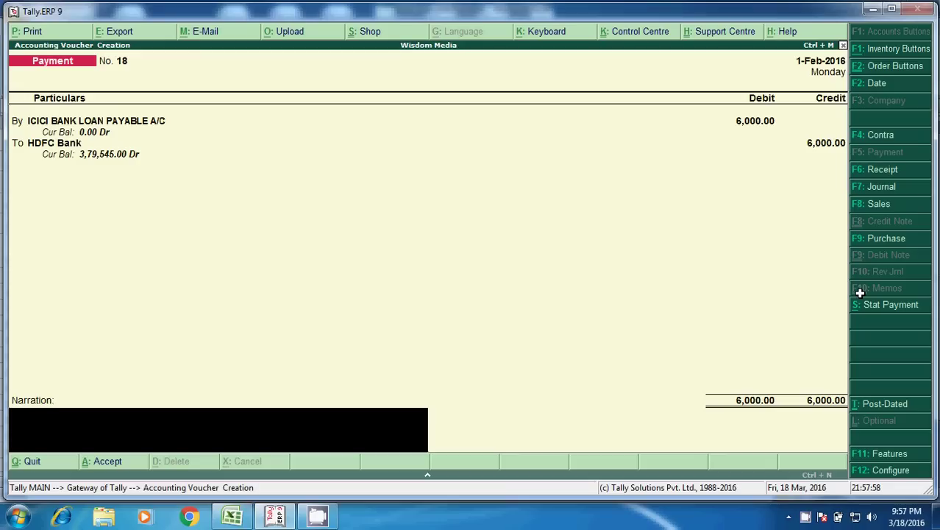
Reuse the last payment narration, reword it to "BEING ICICI BANK LOAN 3RD INSTALLMENT PAID" and save the payment voucher.
key("ctrl+alt+v")
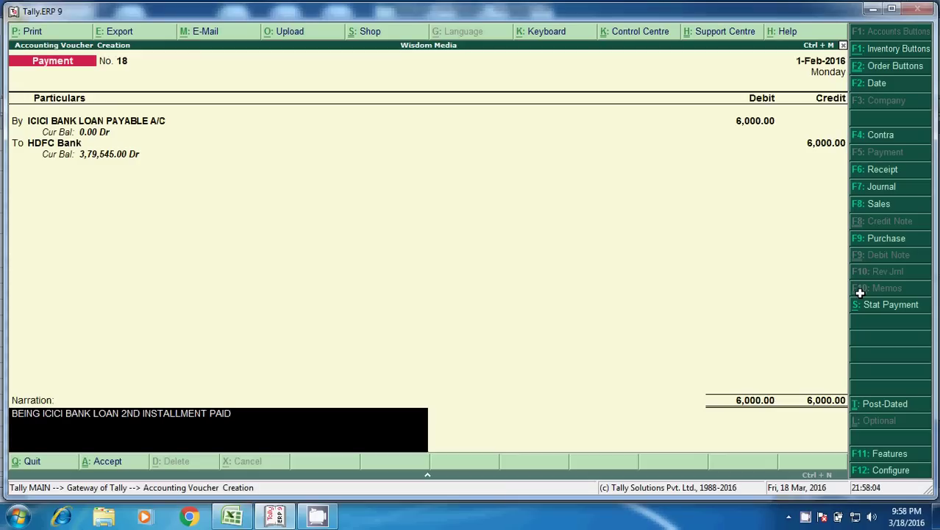
key("BackSpace")
key("BackSpace")
key("Delete")
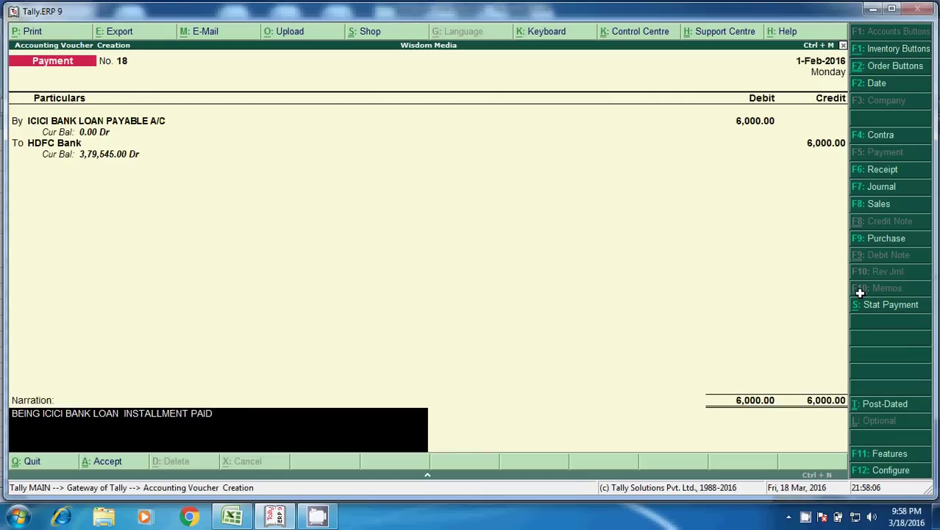
type("3RD")
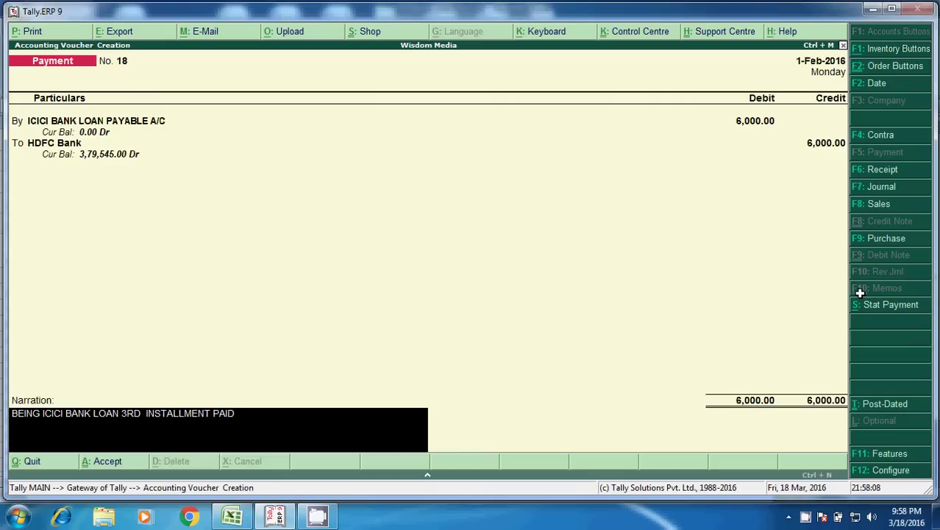
key("Return")
key("Return")
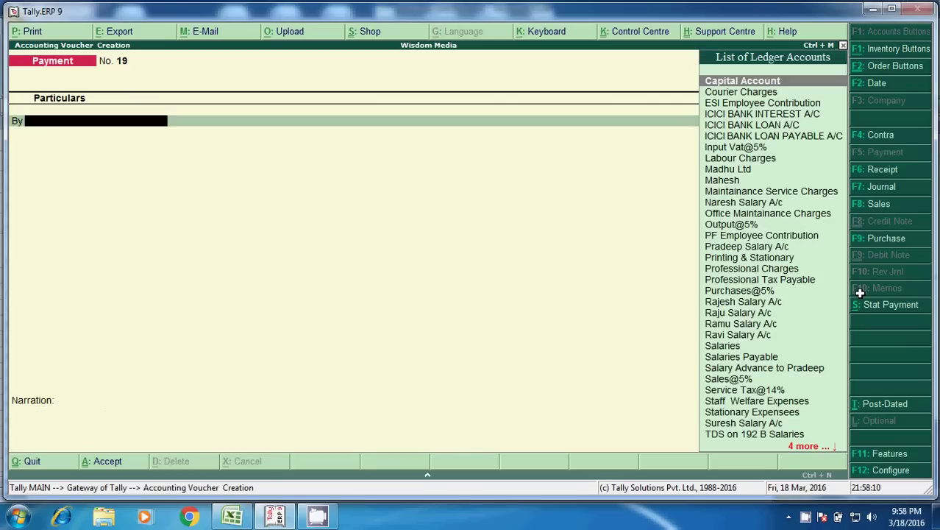
Start another journal voucher and debit ICICI BANK LOAN A/C with the fourth instalment's principle of 2,800 from the Excel table.
key("F7")
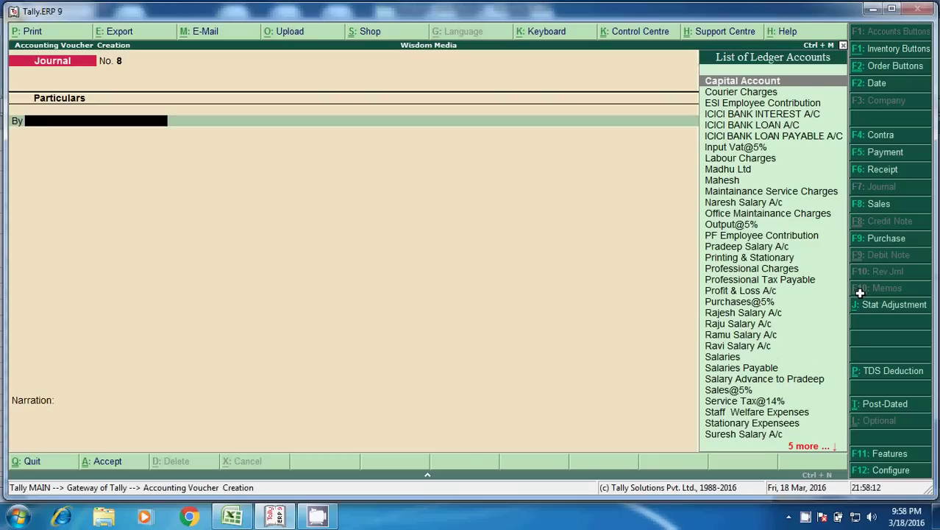
type("ICI")
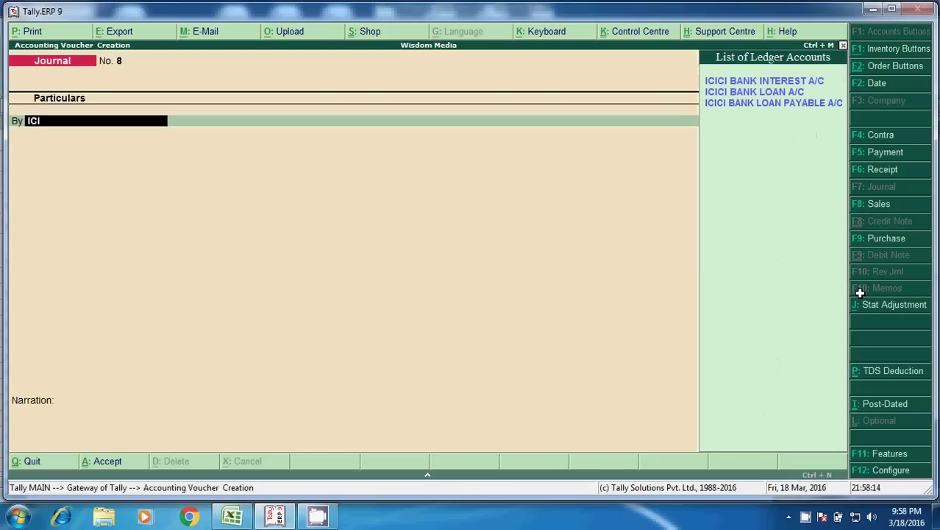
key("Down")
key("Return")
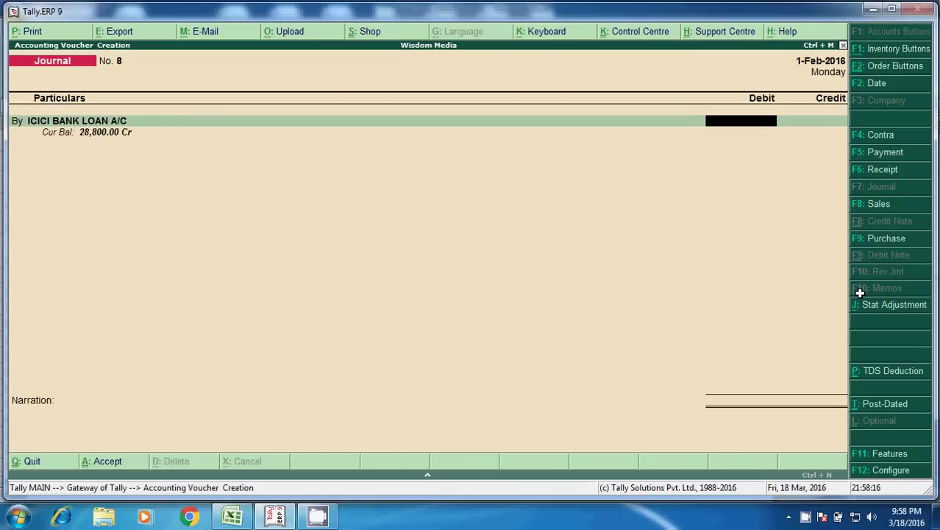
key("alt+Tab")
key("Left")
key("Down")
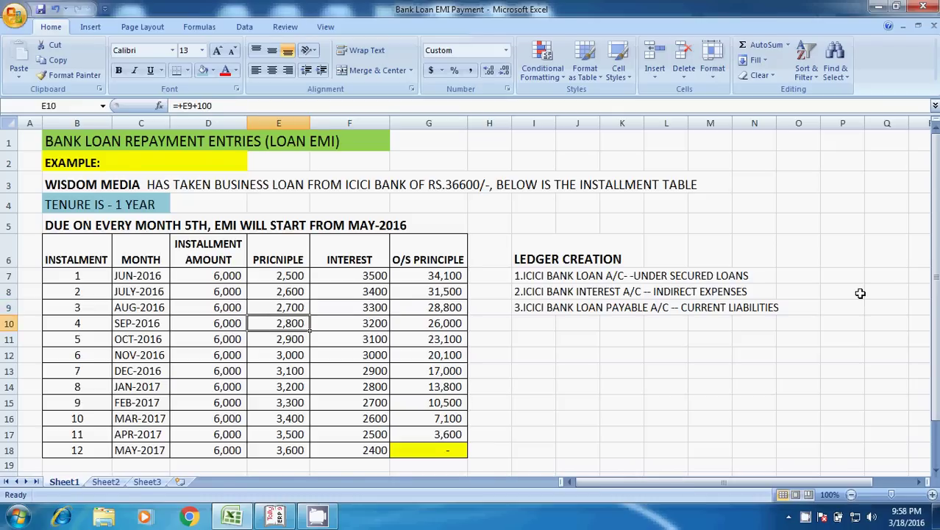
key("alt+Tab")
type("2800")
key("Return")
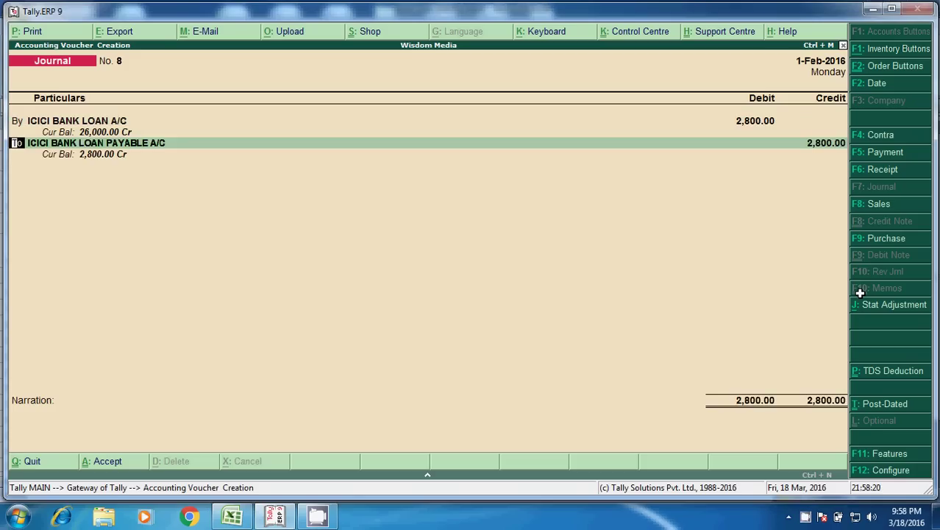
Debit ICICI BANK INTEREST A/C with the fourth instalment's interest of 3,200 from the Excel table and credit ICICI BANK LOAN PAYABLE A/C with 6,000.
key("b")
key("Return")
type("IC")
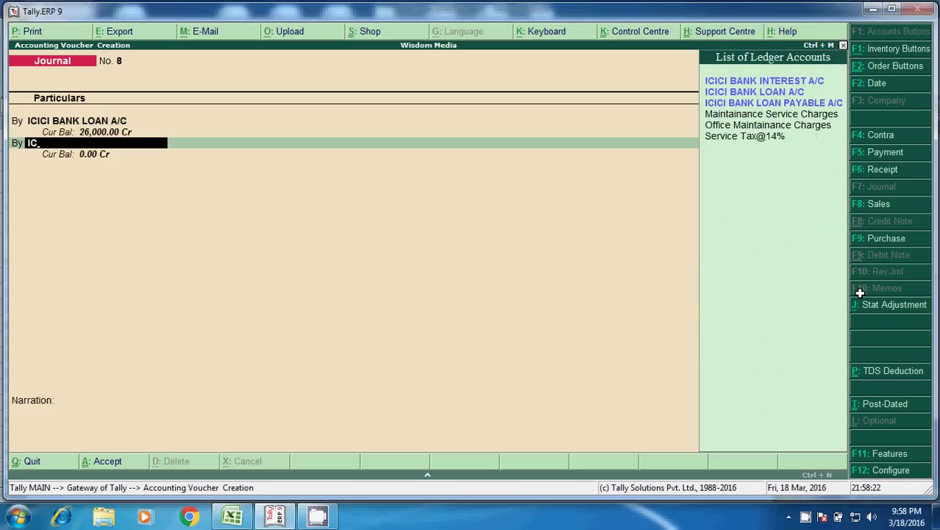
key("Return")
key("alt+Tab")
key("Right")
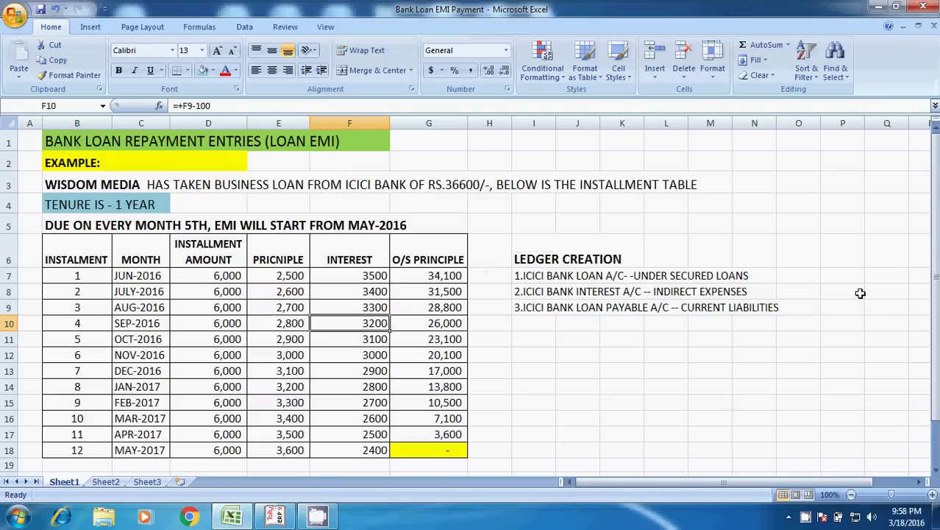
key("alt+Tab")
type("3200")
key("Return")
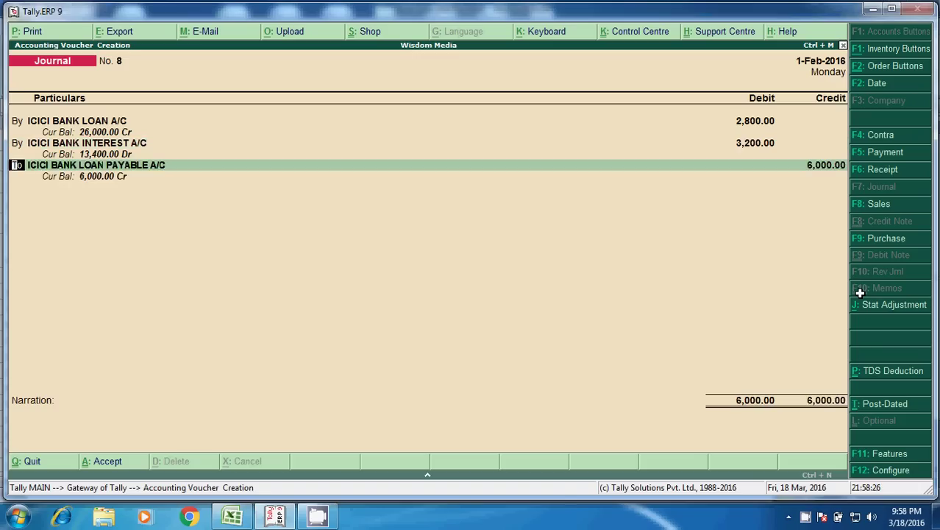
key("Return")
key("Return")
Reuse the last journal narration, reword it to "BEING ICICI BANK LOAN 4TH INSTALLMENT PAYABLE" and save the journal voucher.
key("alt+r")
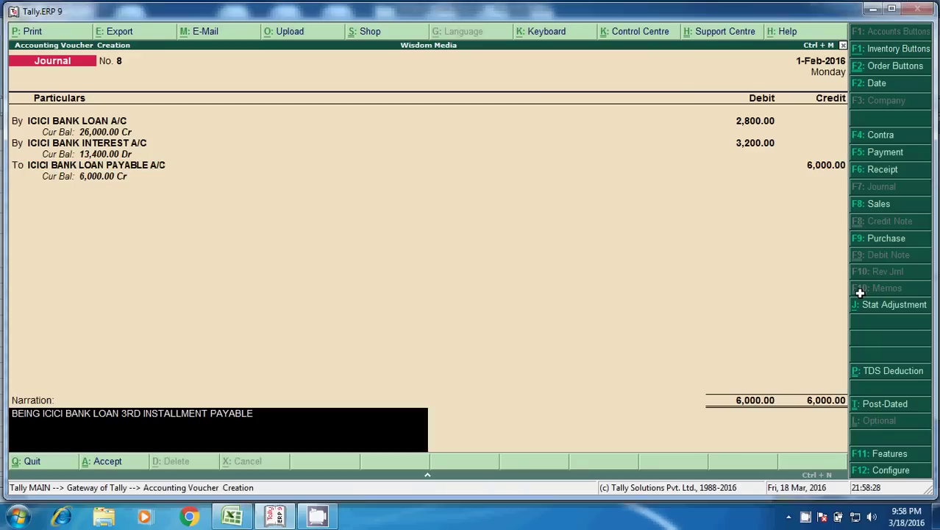
key("Left")
key("Left")
key("Left")
key("Left")
key("Left")
key("Left")
key("Left")
key("Left")
key("Left")
key("Left")
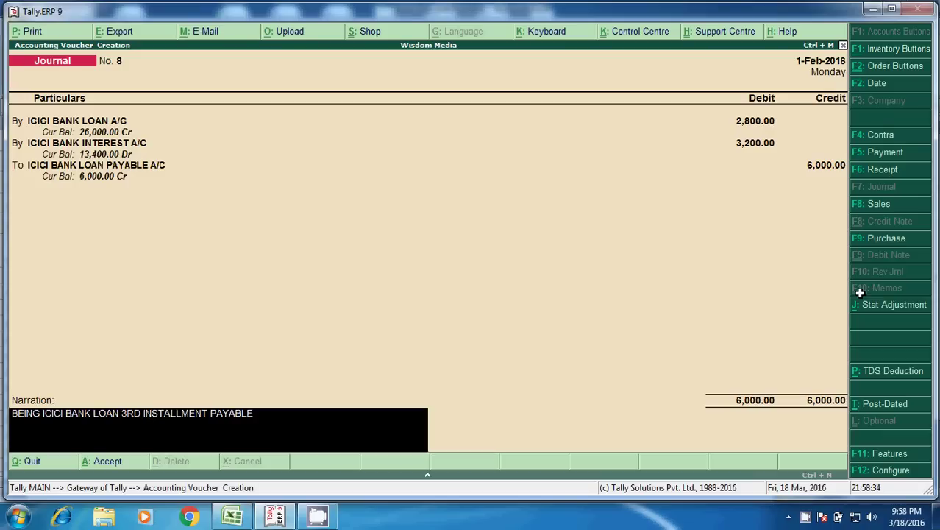
key("Delete")
key("Delete")
key("Delete")
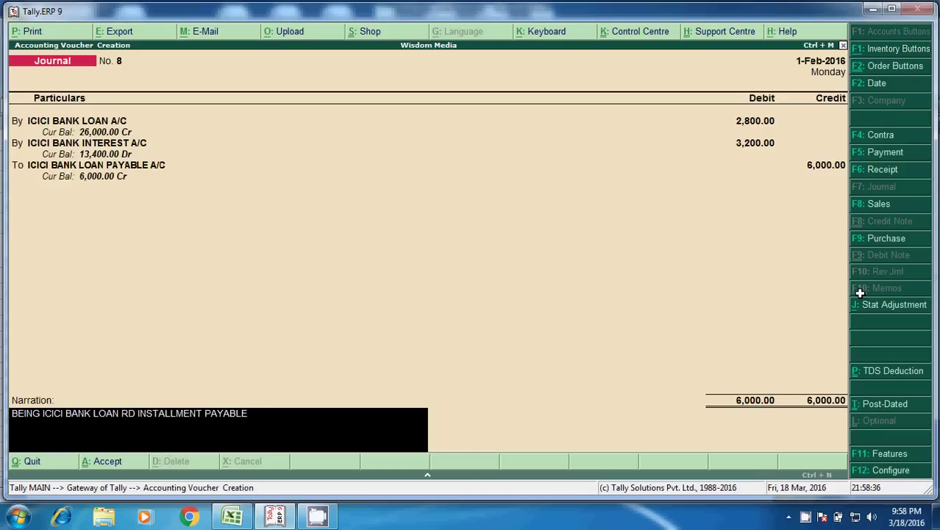
type("4TH")
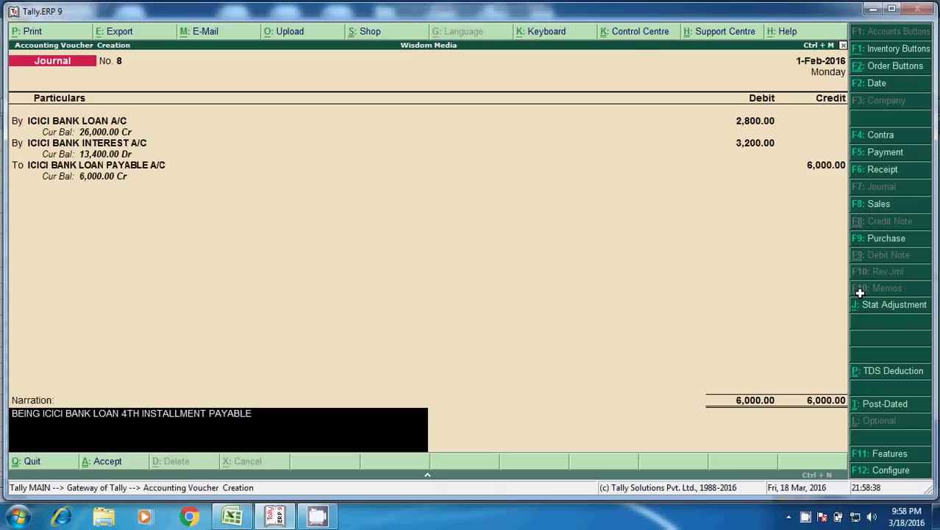
key("Return")
key("y")
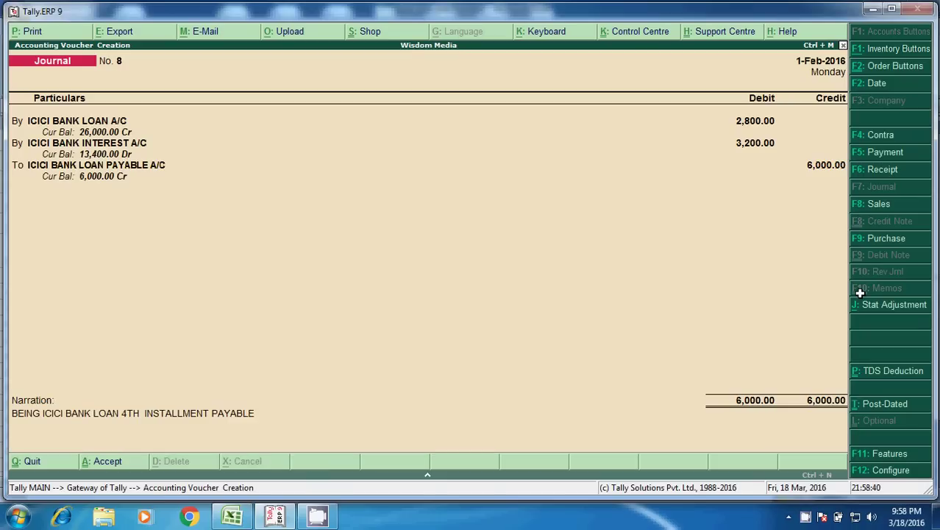
Start a payment voucher and debit ICICI BANK LOAN PAYABLE A/C with 6,000 for the fourth instalment.
key("F5")
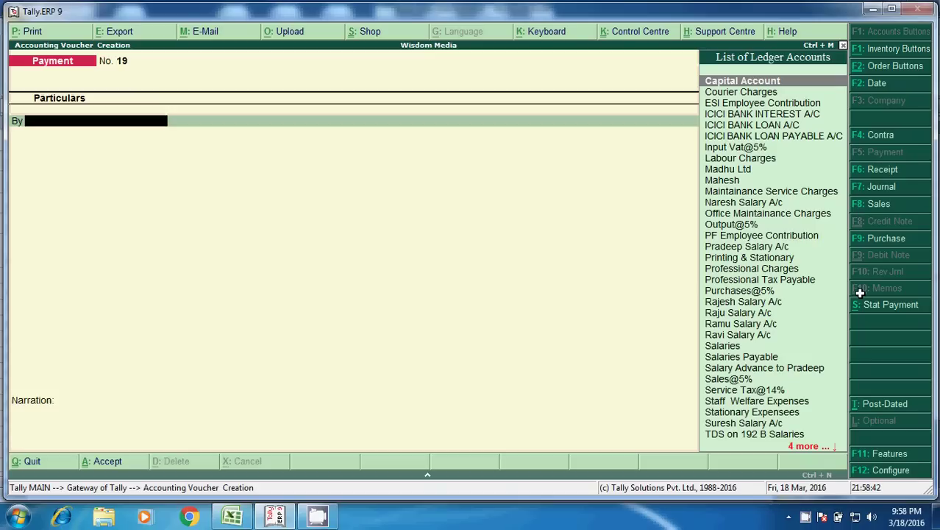
type("ICI")
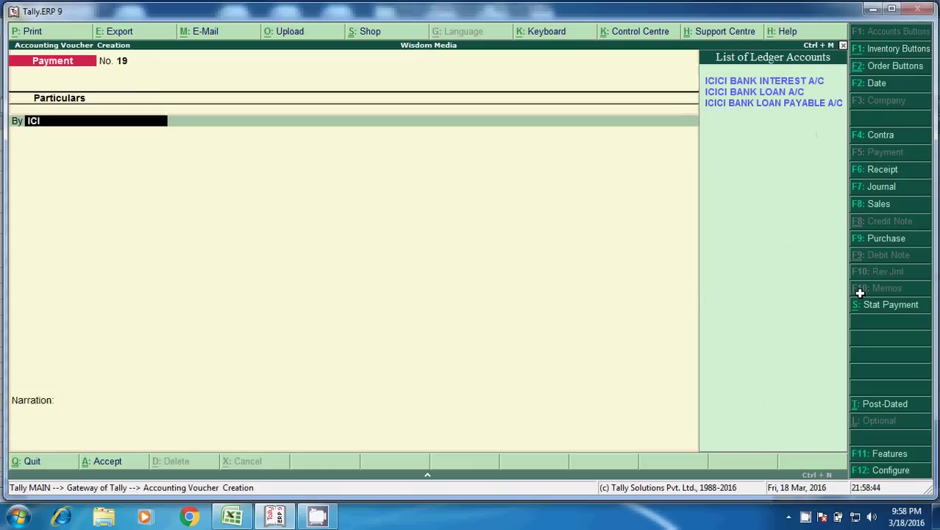
key("Down")
key("Down")
key("Return")
type("6,000")
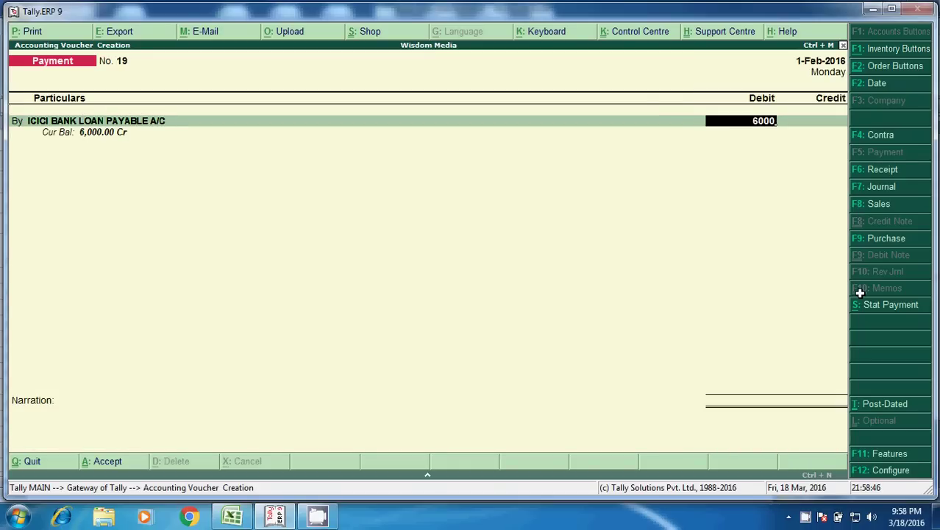
key("Return")
Credit HDFC Bank with 6,000 in the fourth instalment's payment, accepting Cheque as the bank allocation's transaction type.
key("Return")
key("Return")
key("Return")
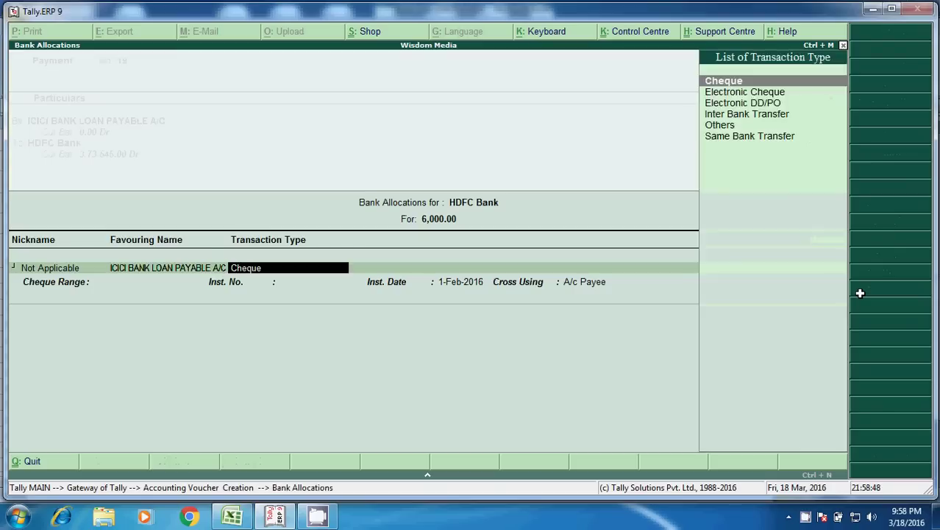
key("Return")
key("Return")
key("Return")
key("Return")
key("Return")
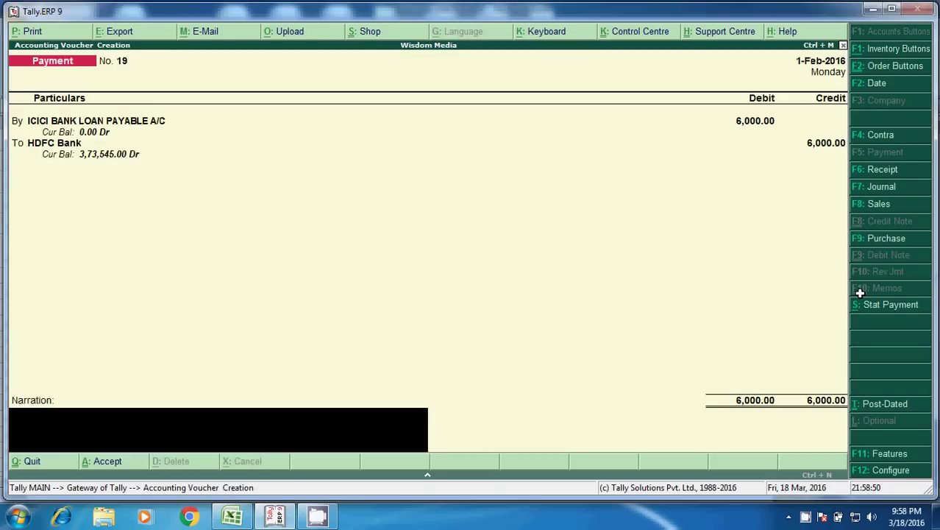
Reuse the last payment narration, reword it to "BEING ICICI BANK LOAN 4TH INSTALLMENT PAID" and save the payment voucher.
key("ctrl+alt+v")
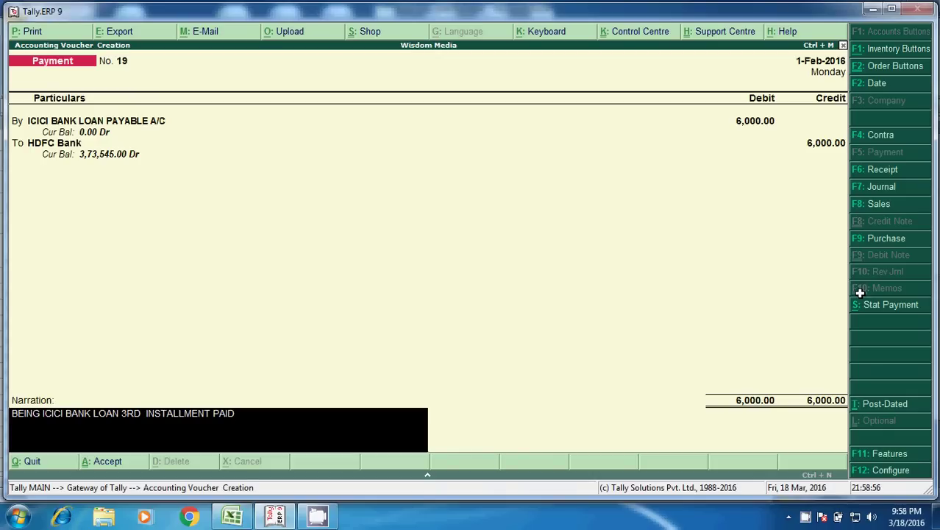
key("BackSpace")
key("Delete")
key("Delete")
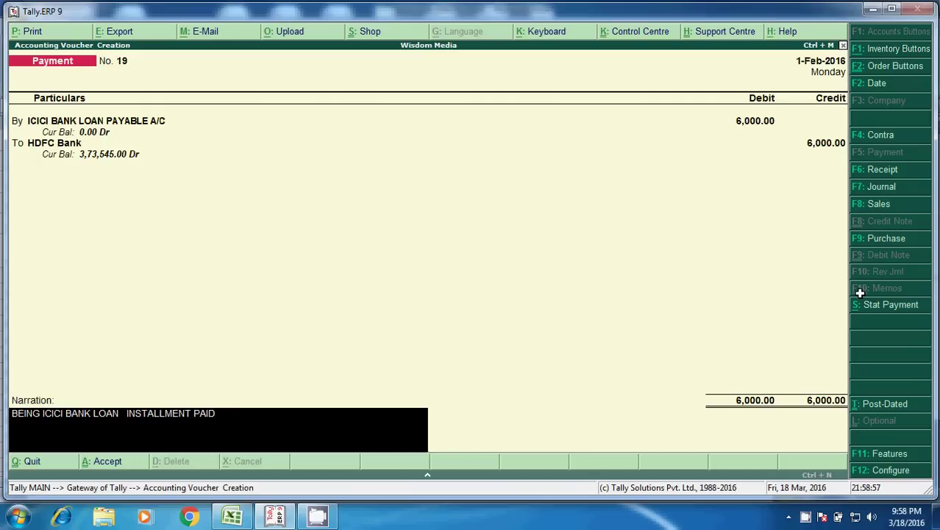
type("4TH")
key("Return")
key("Return")
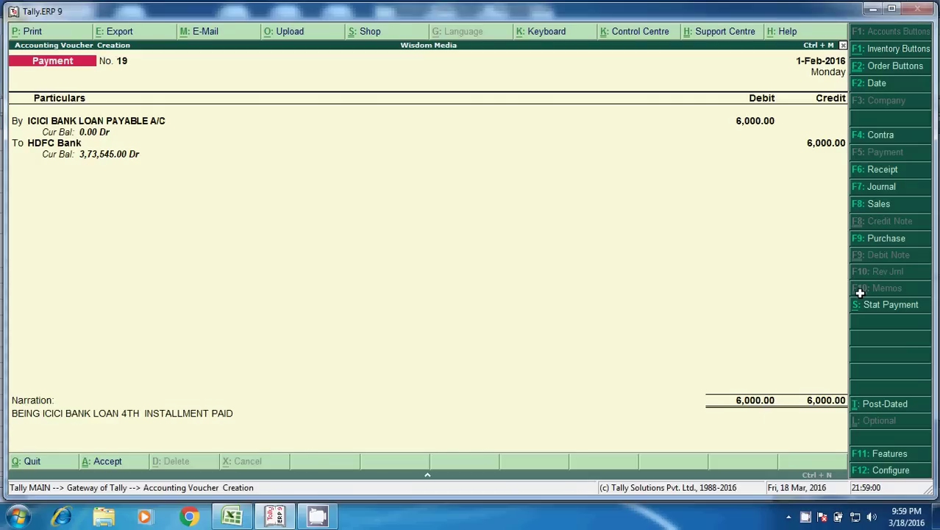
Start a journal voucher and debit ICICI BANK LOAN A/C with the fifth instalment's principal of 2,900, checked in the Excel instalment table.
key("F7")
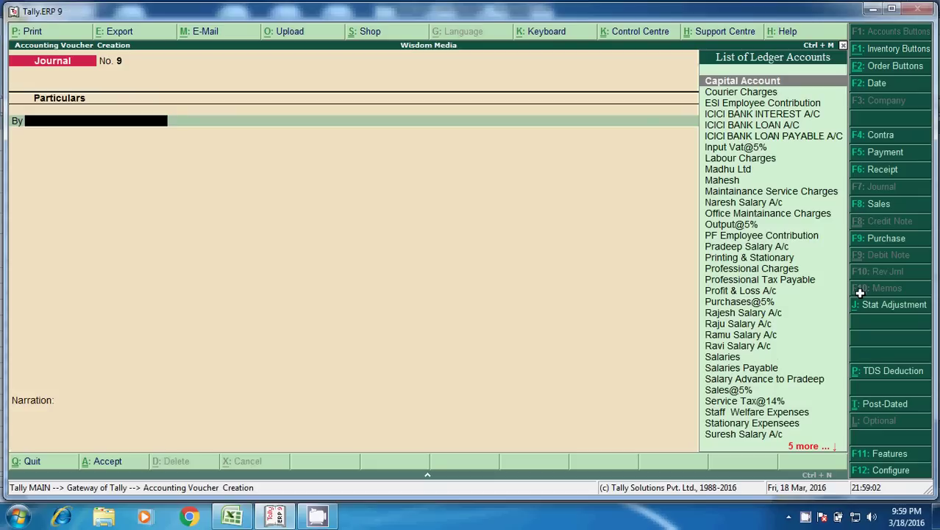
type("ICI")
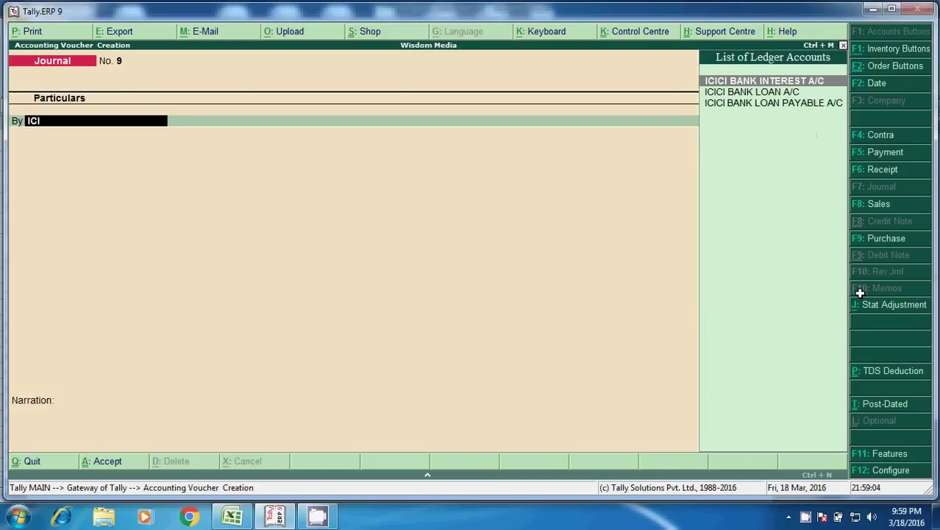
key("Down")
key("Return")
key("alt+Tab")
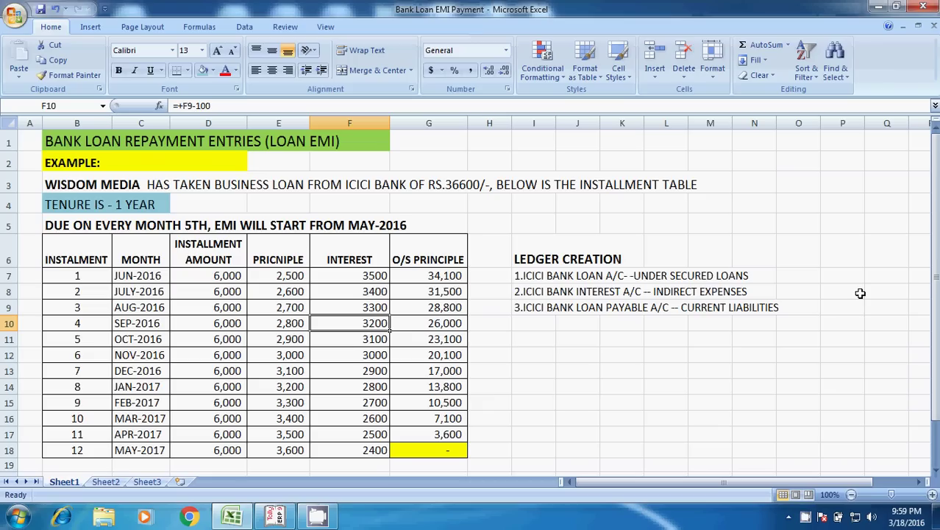
key("Left")
key("Down")
key("alt+Tab")
type("2900")
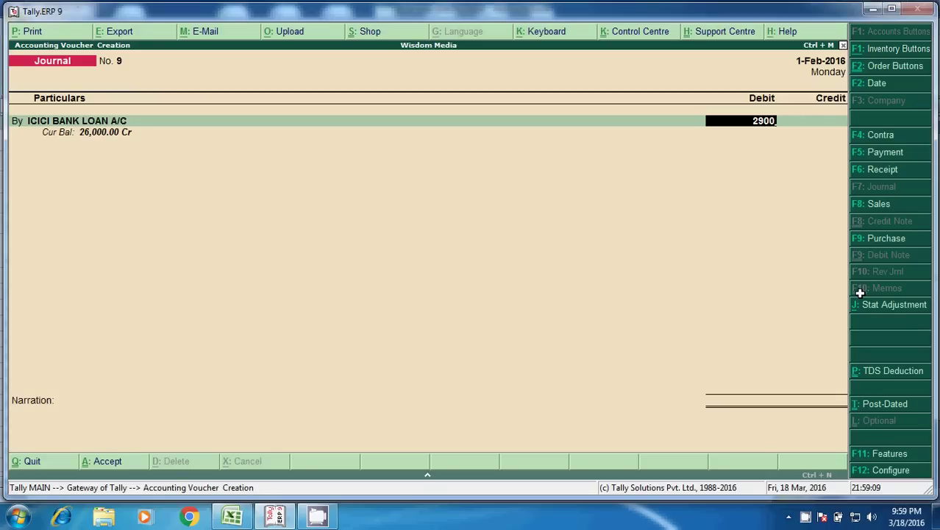
key("Return")
Debit ICICI BANK INTEREST A/C with the fifth instalment's interest of 3,100 and credit ICICI BANK LOAN PAYABLE A/C with 6,000.
key("b")
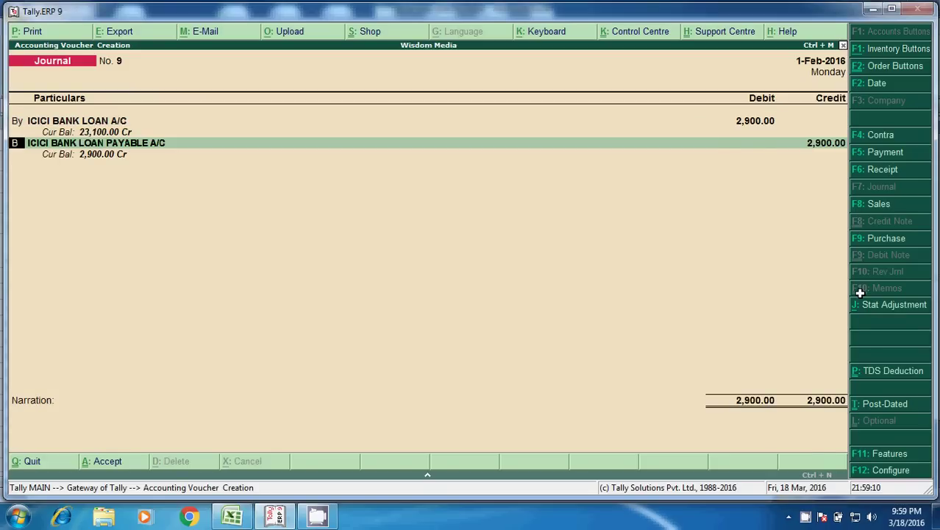
key("Return")
type("ICI")
key("Return")
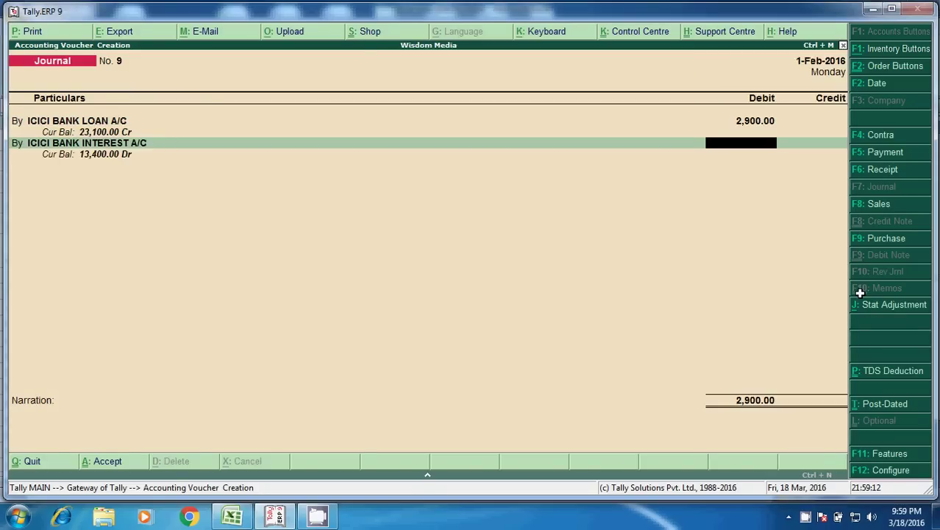
key("alt+Tab")
key("alt+Tab")
type("3100")
key("Return")
key("Return")
key("Return")
key("Return")
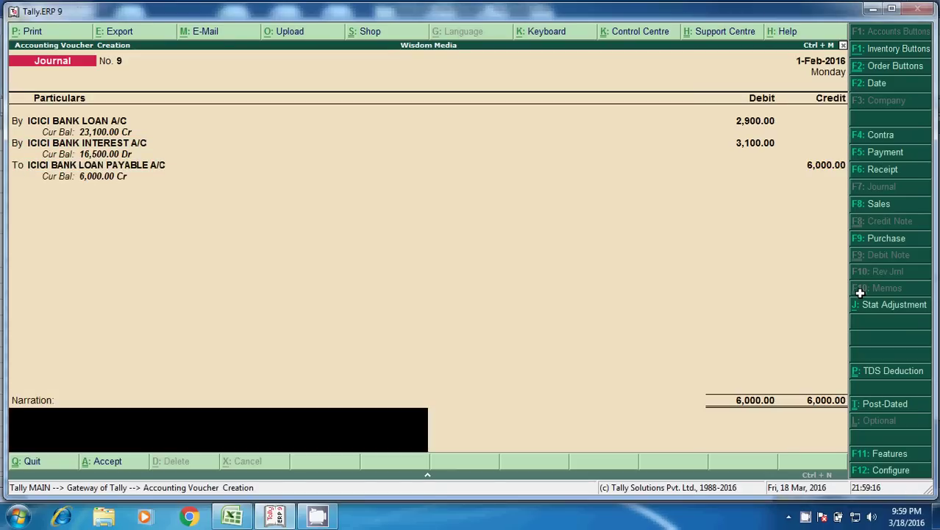
Reuse the last journal narration, reword it to "BEING ICICI BANK LOAN 5TH INSTALLMENT PAYABLE" and save the journal voucher.
type("BEING ICICI BANK LOAN 4TH  INSTALLMENT PAYABLE")
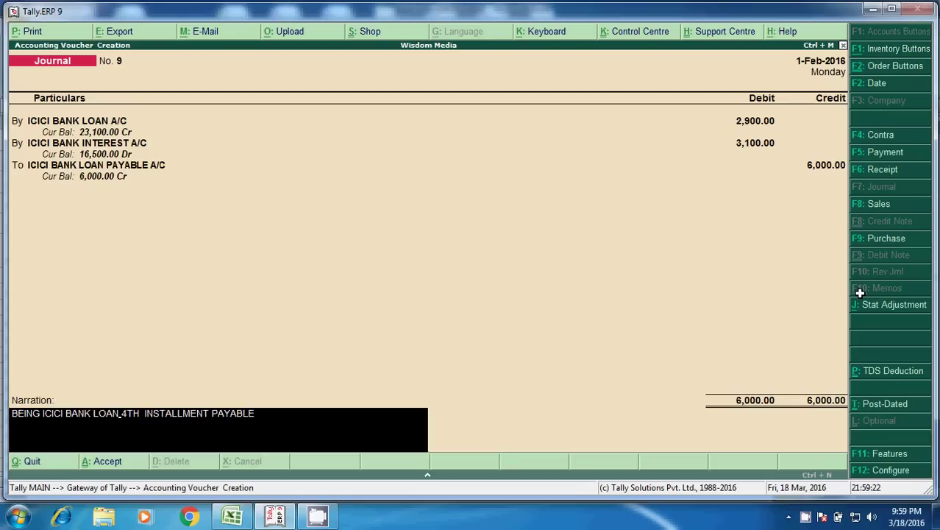
key("BackSpace")
type("5")
key("Return")
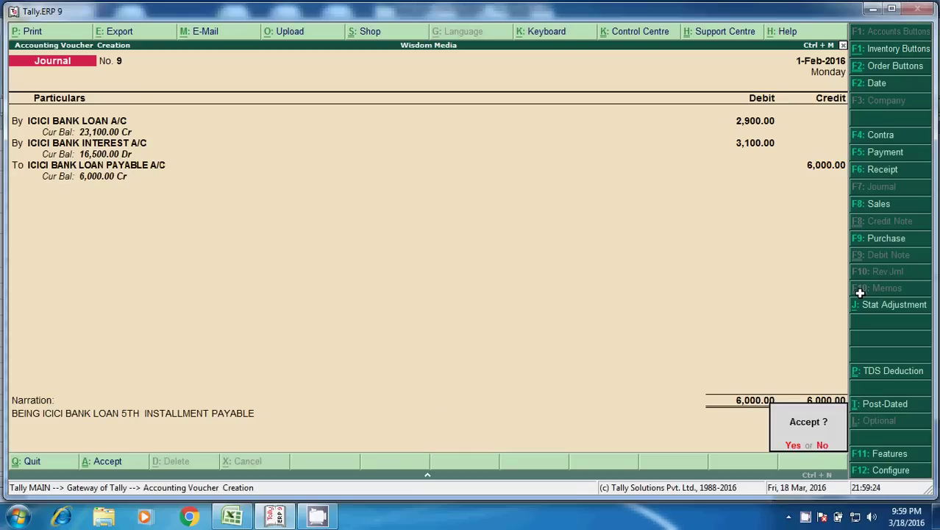
key("n")
Start a payment voucher and debit ICICI BANK LOAN PAYABLE A/C with 6,000 for the fifth instalment.
key("F5")
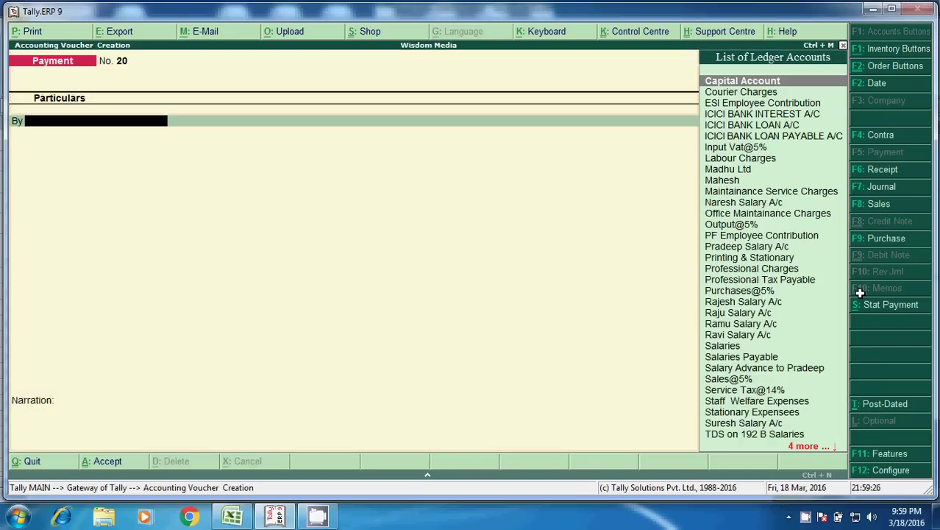
type("ICIC")
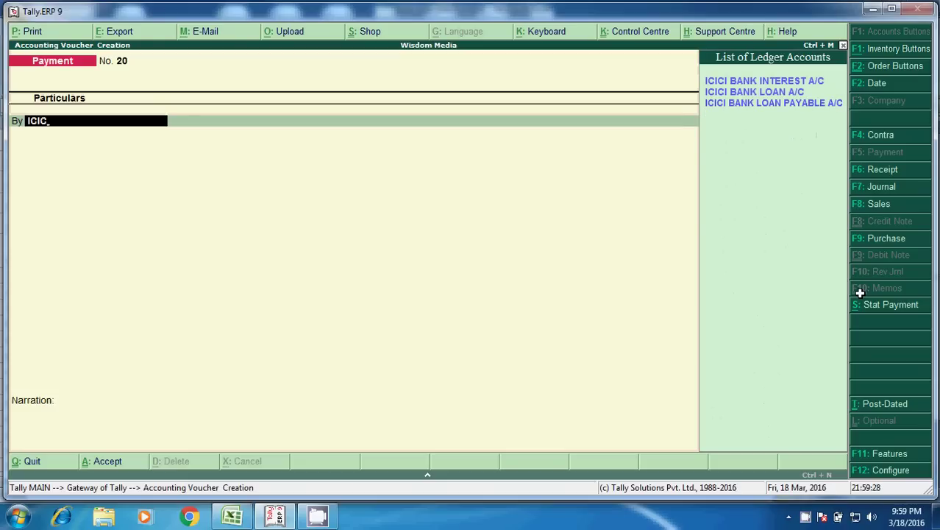
key("Down")
key("Down")
key("Return")
type("6000")
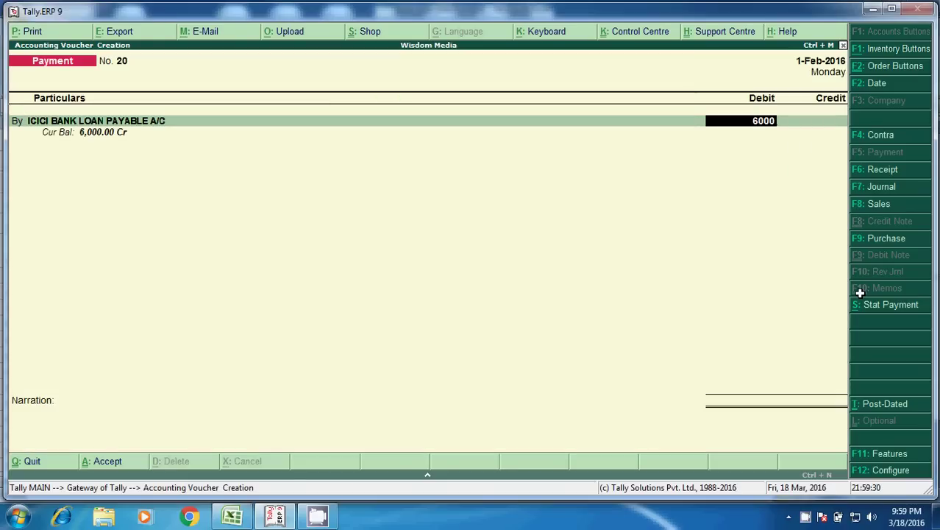
key("Return")
Credit HDFC Bank with 6,000 in the fifth instalment's payment, accepting Cheque as the bank allocation's transaction type.
key("Return")
key("Return")
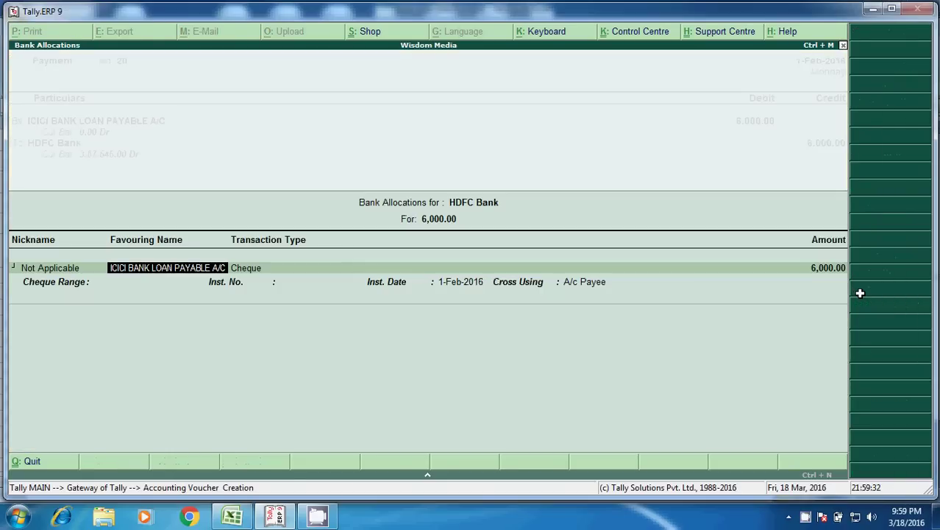
key("Return")
key("Return")
key("Return")
key("Return")
key("Return")
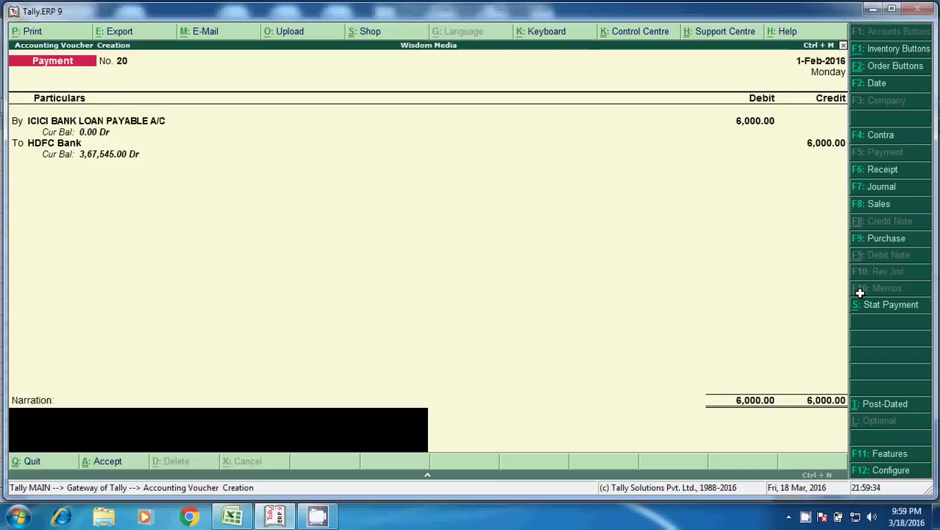
Reuse the last payment narration, reword it to "BEING ICICI BANK LOAN 5TH INSTALLMENT PAID" and save the payment voucher.
key("ctrl+alt+v")
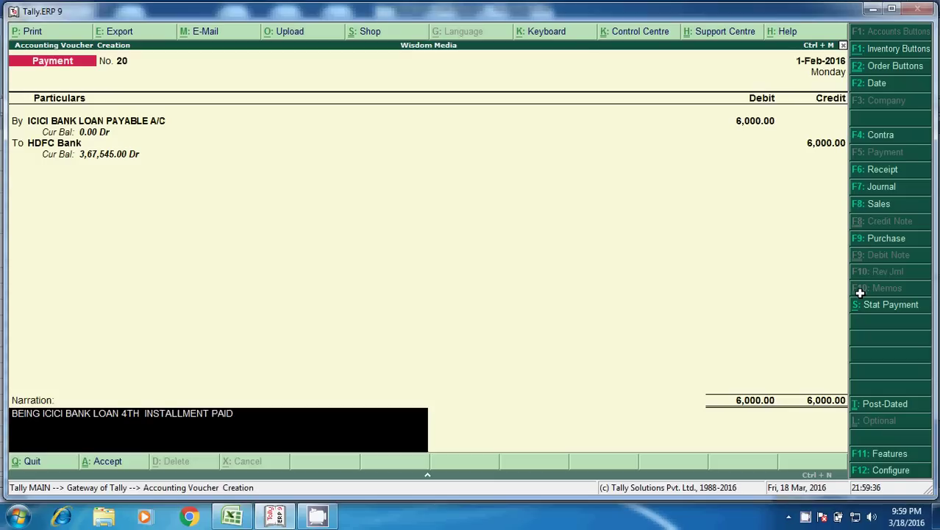
key("Left")
key("Left")
key("Left")
key("Left")
key("Left")
key("Left")
key("Left")
key("Left")
key("Left")
key("Left")
key("Left")
key("Left")
key("Left")
key("Left")
key("Left")
key("Left")
key("Left")
key("Left")
key("Left")
key("Left")
key("Left")
key("Left")
key("Delete")
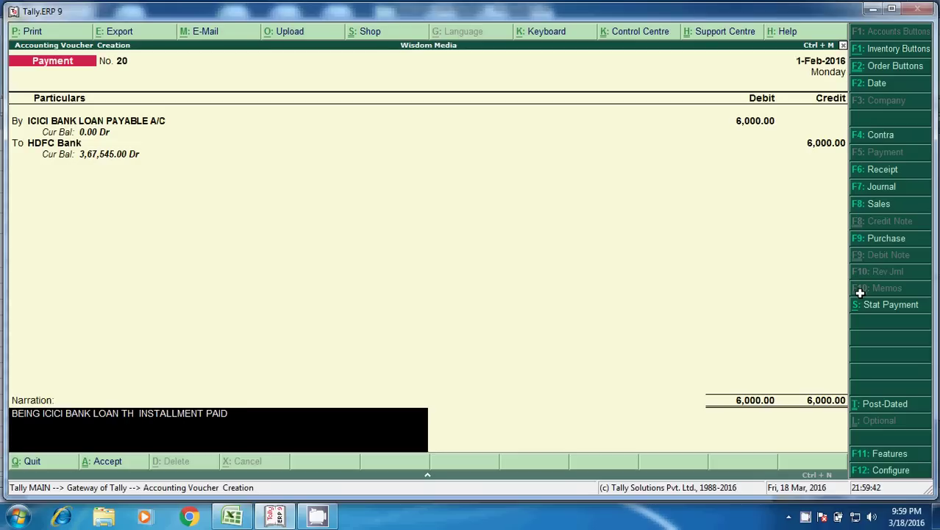
type("5")
key("Return")
key("Return")
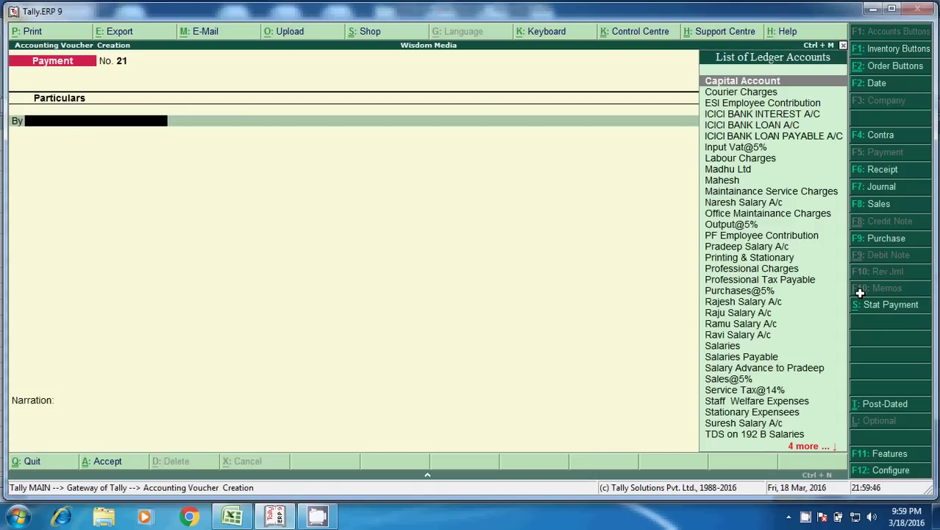
Start a journal voucher and debit ICICI BANK LOAN A/C with the sixth instalment's principal of 3,000, checked in the Excel instalment table.
key("F7")
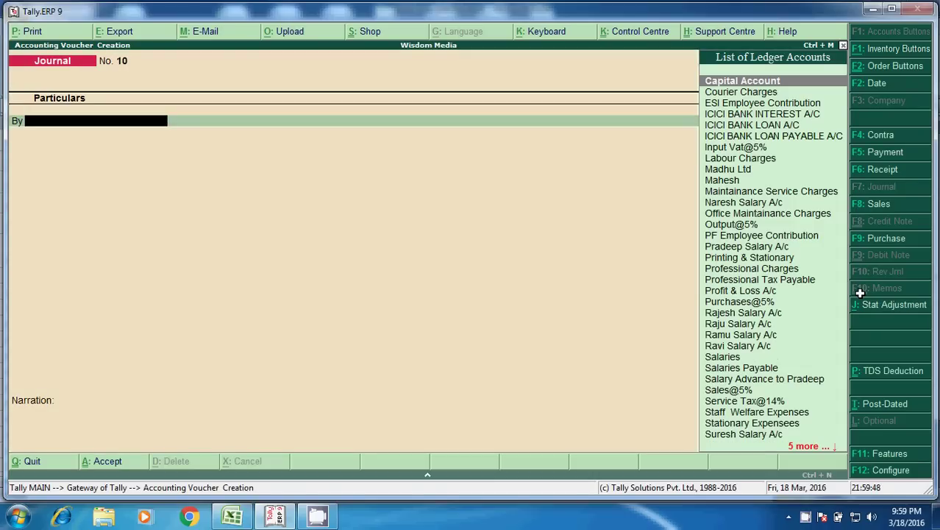
type("ICI")
key("Down")
key("Return")
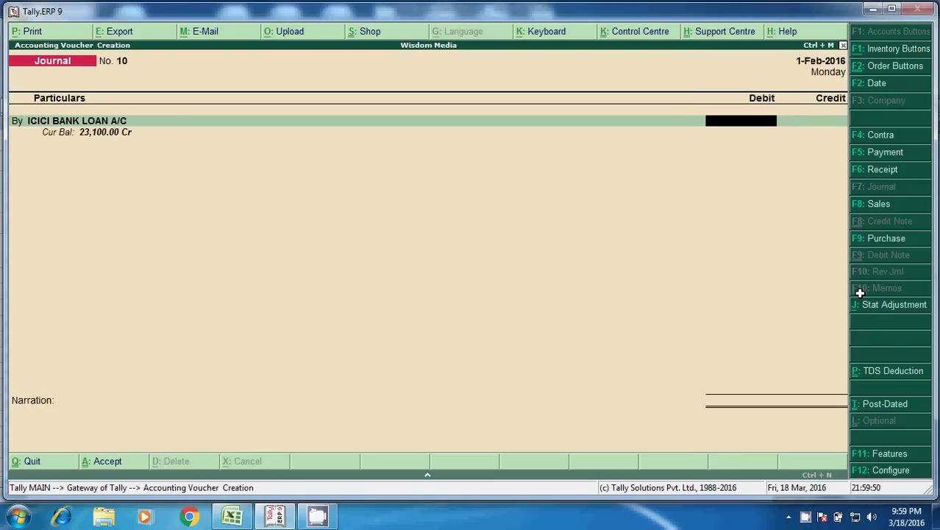
key("alt+Tab")
key("Down")
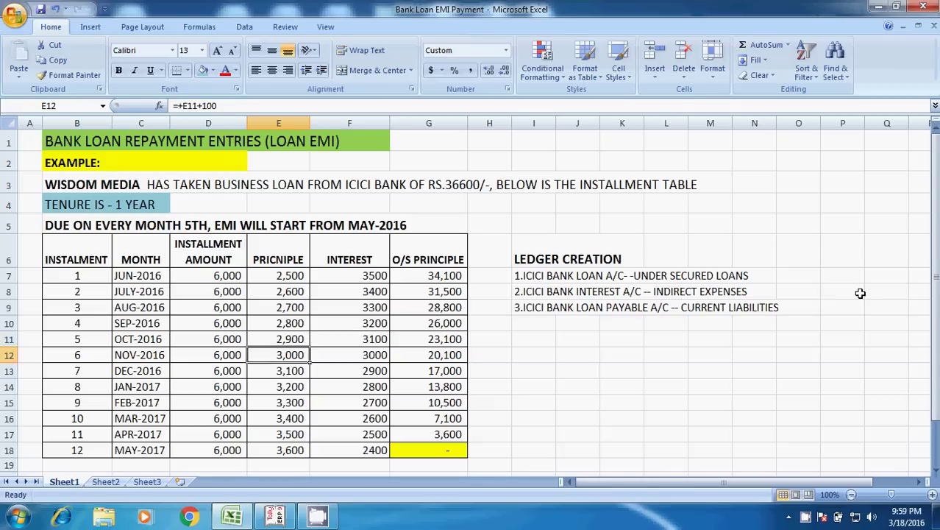
key("alt+Tab")
type("30")
key("Return")
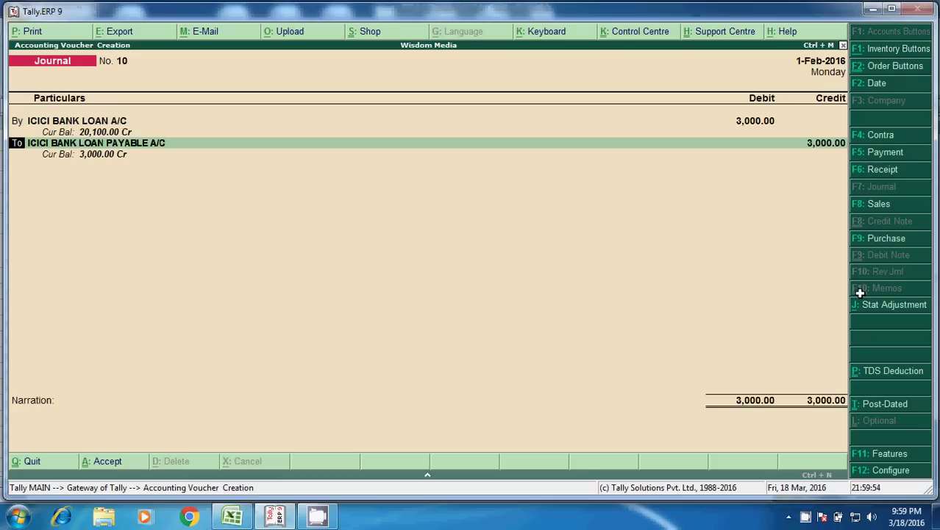
Debit ICICI BANK INTEREST A/C with the sixth instalment's interest of 3,000, checked in the Excel instalment table.
key("Return")
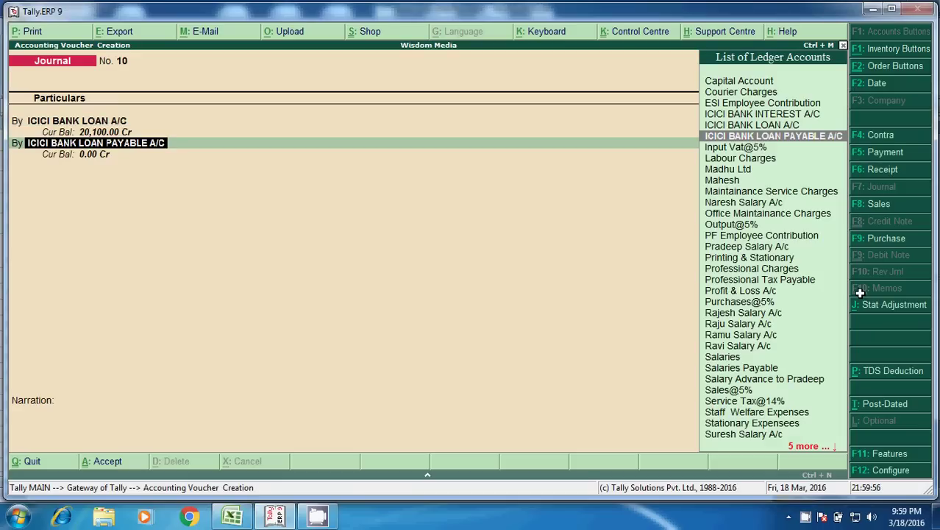
type("IC")
key("Down")
key("Return")
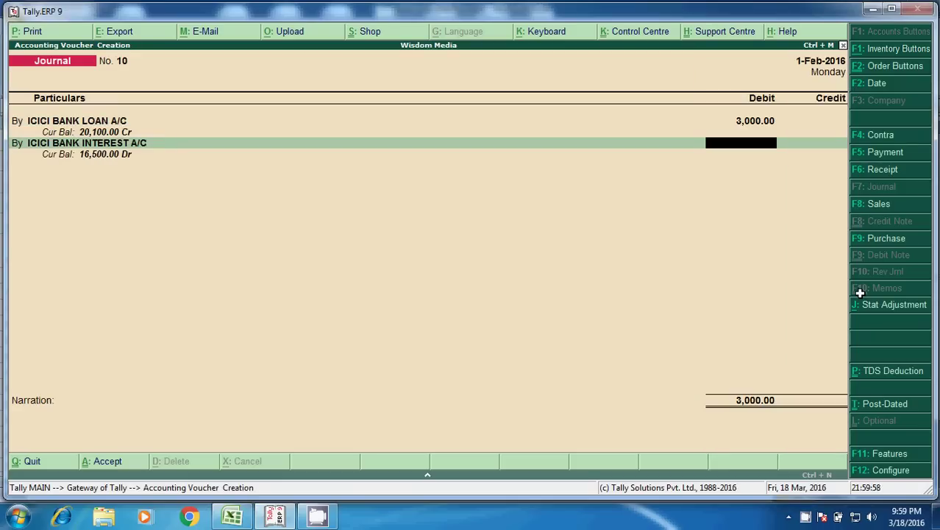
key("alt+Tab")
key("Right")
key("alt+Tab")
type("3000")
key("Return")
Credit ICICI BANK LOAN PAYABLE A/C with 6,000 in the sixth instalment's journal.
key("Return")
key("alt+Tab")
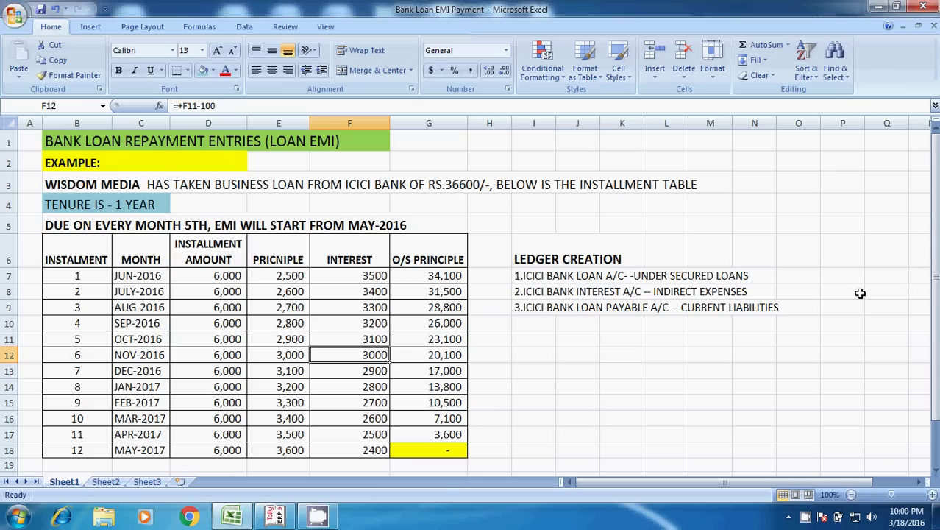
key("alt+Tab")
key("Return")
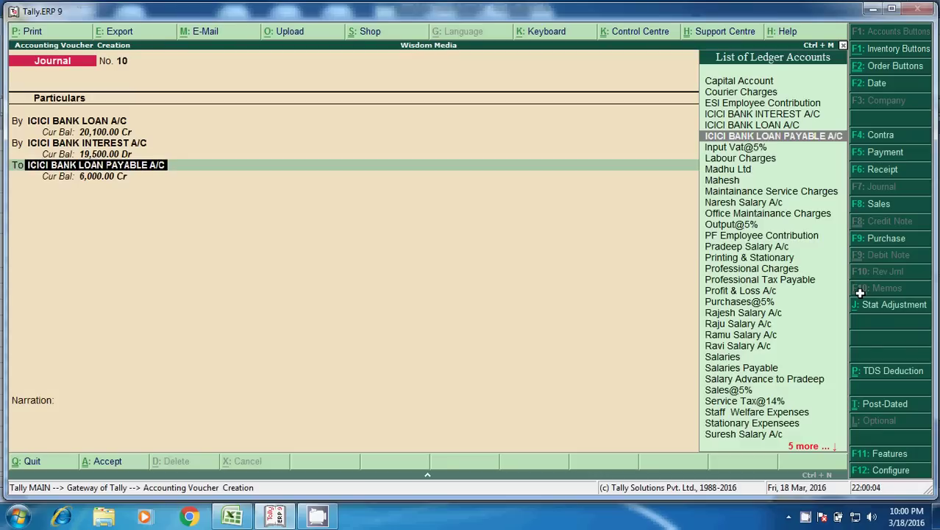
key("Return")
key("Return")
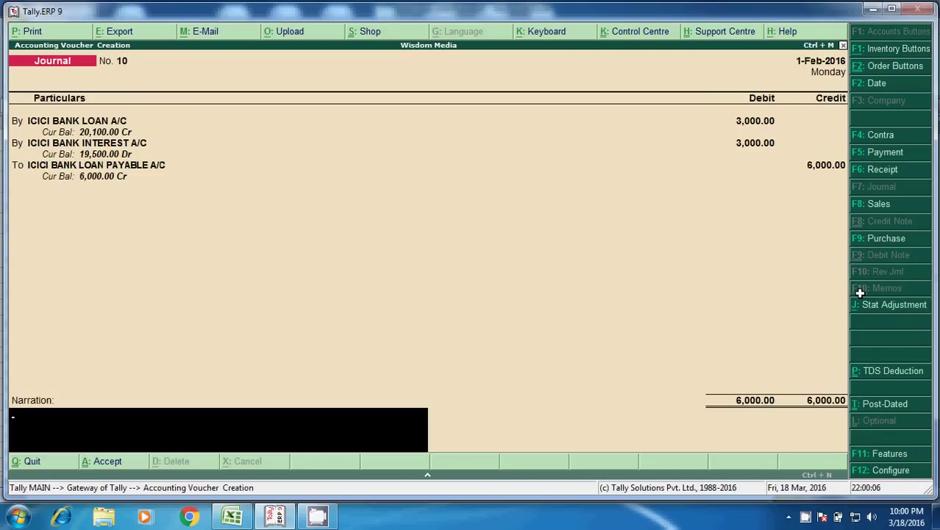
Reuse the last journal narration, reword it to "BEING ICICI BANK LOAN 6TH INSTALLMENT PAYABLE" and save the journal voucher.
key("ctrl+alt+v")
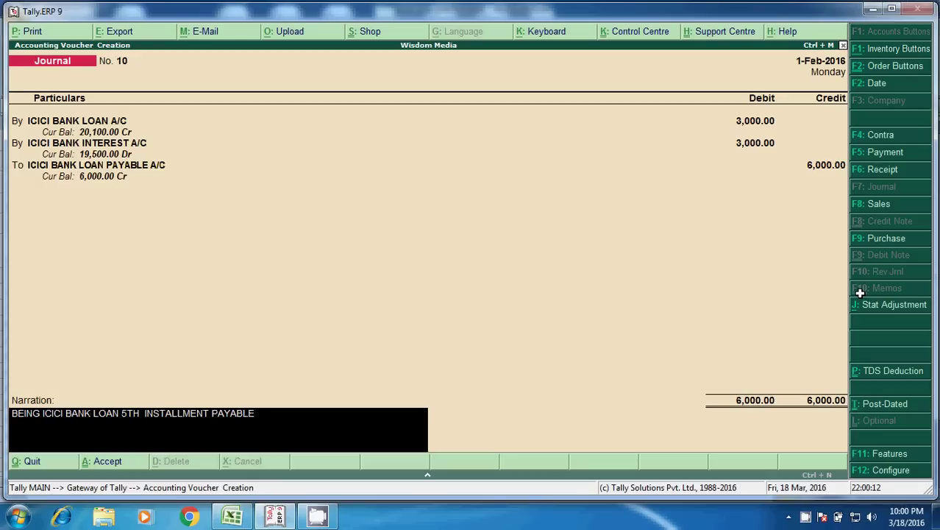
key("Delete")
type("6")
key("Return")
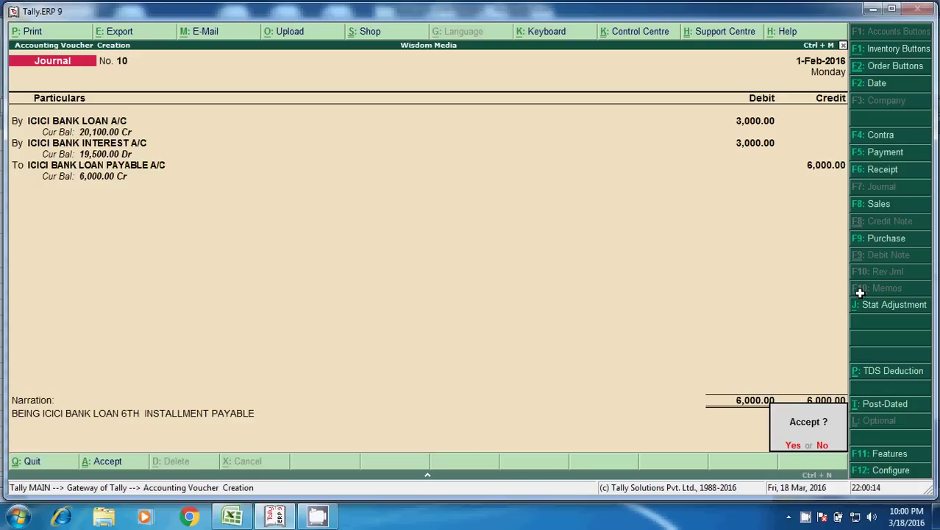
key("Return")
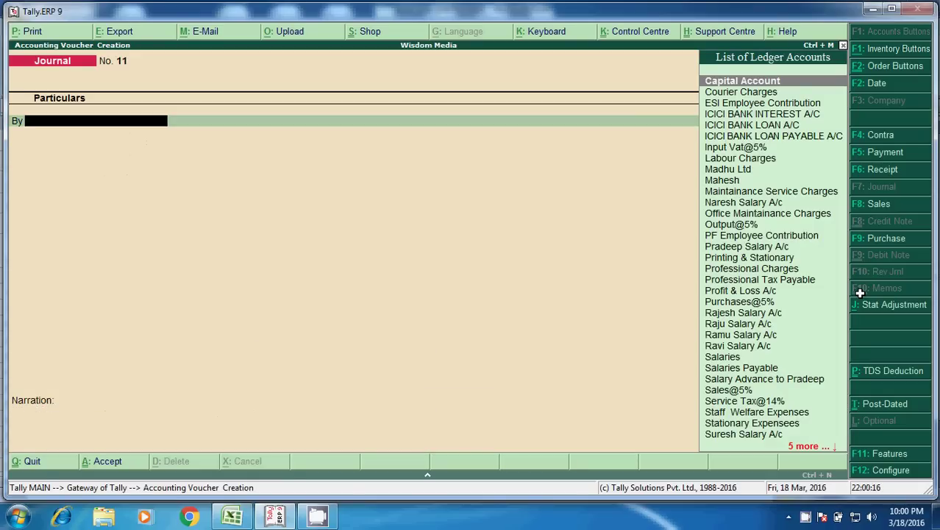
Start a payment voucher and debit ICICI BANK LOAN PAYABLE A/C with 6,000 for the sixth instalment.
key("F5")
type("ICI")
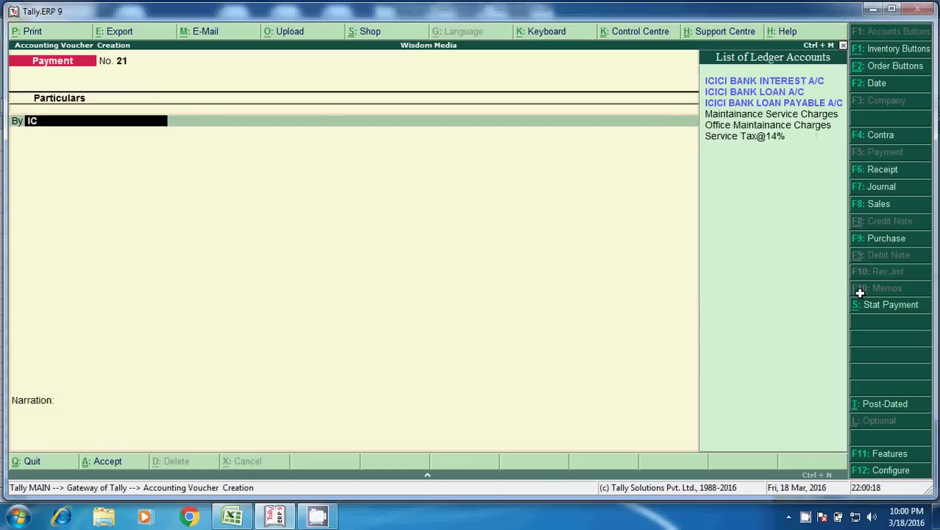
key("Down")
key("Down")
key("Return")
type("6000")
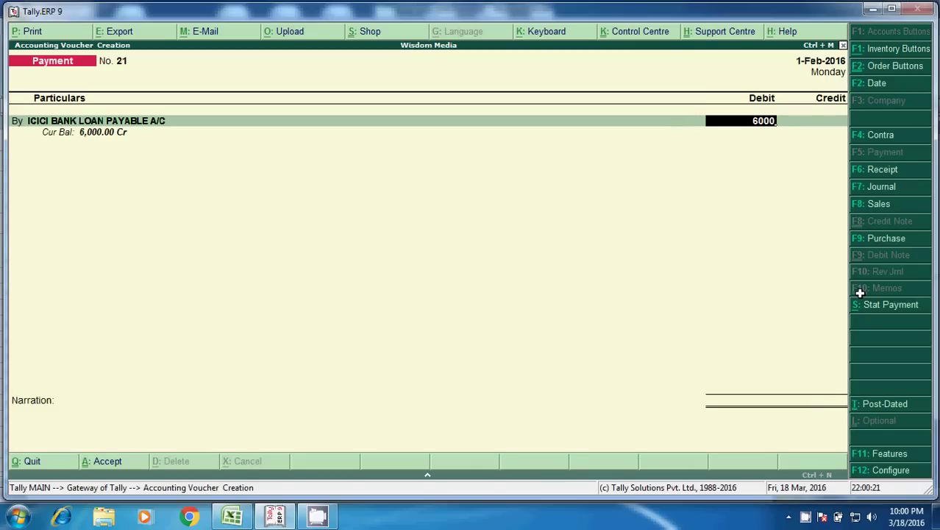
key("Return")
Credit HDFC Bank with 6,000 in the sixth instalment's payment, accepting Cheque as the bank allocation's transaction type.
key("Return")
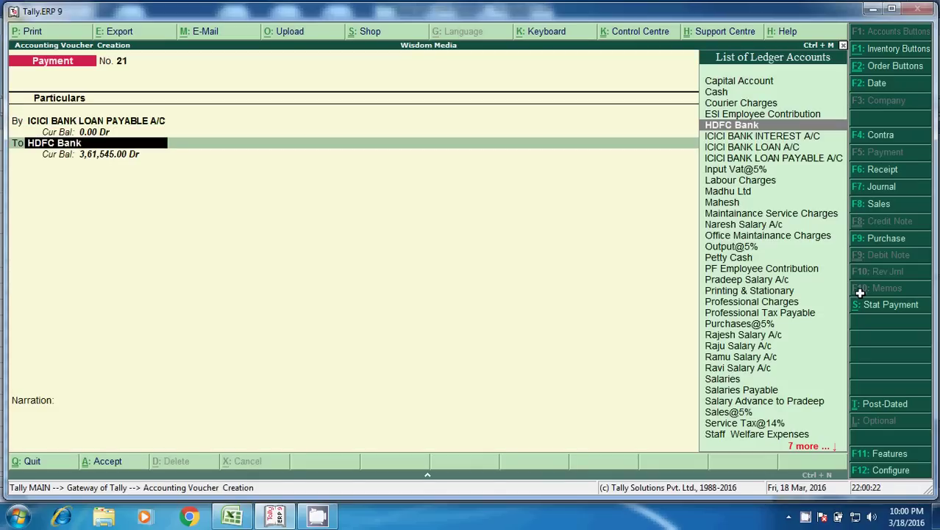
key("Return")
key("Return")
key("Return")
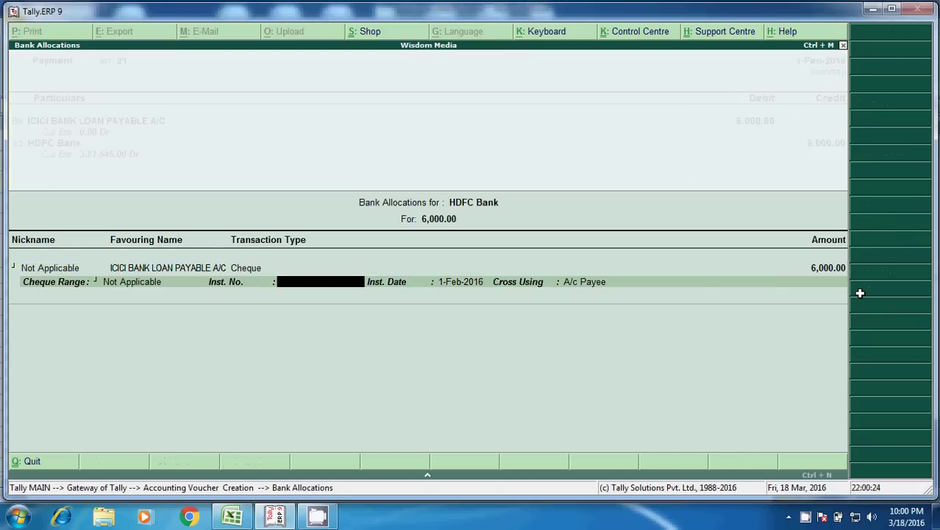
key("Return")
key("Return")
key("Return")
Reuse the last payment narration, reword it to "BEING ICICI BANK LOAN 6TH INSTALLMENT PAID" and save the payment voucher.
type("BEING ICICI BANK LOAN 5TH  INSTALLMENT PAID")
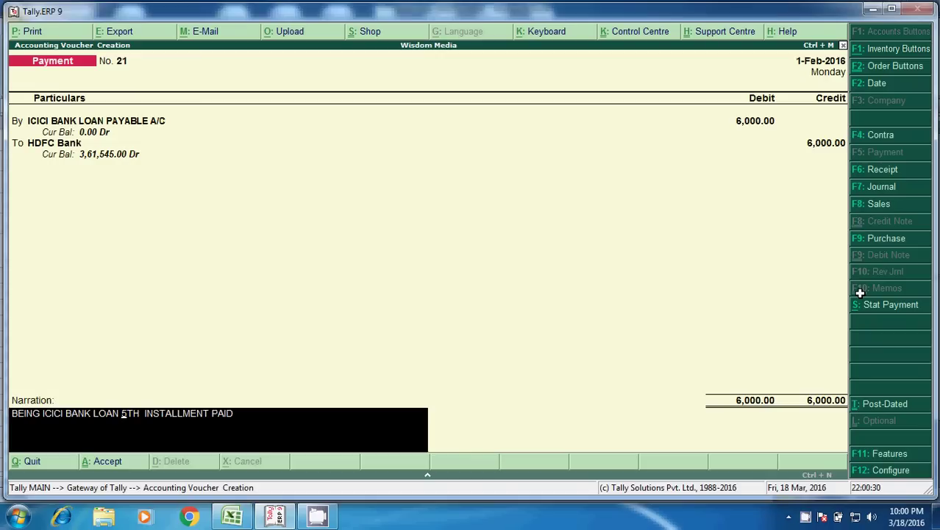
key("Delete")
type("6")
key("Return")
key("Return")
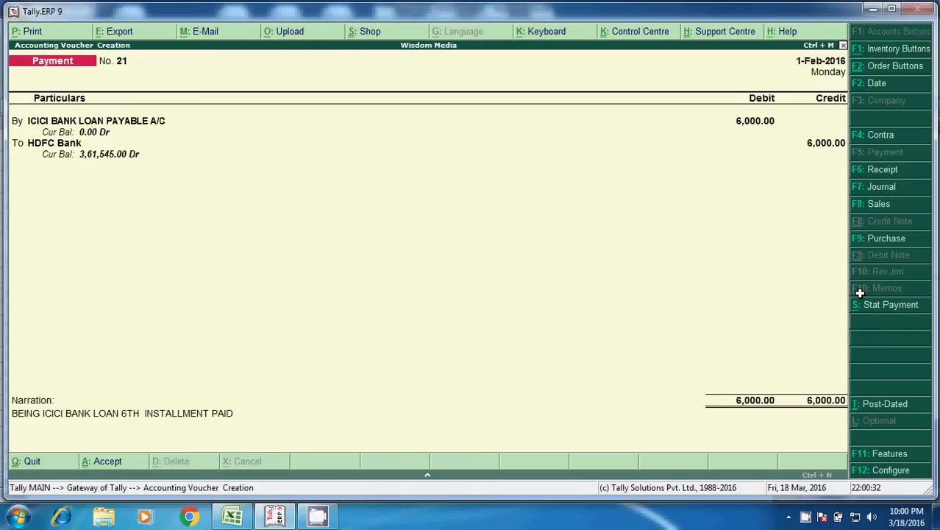
Start a journal voucher and debit ICICI BANK LOAN A/C with the seventh instalment's principal of 3,100 from the Excel instalment table.
key("F7")
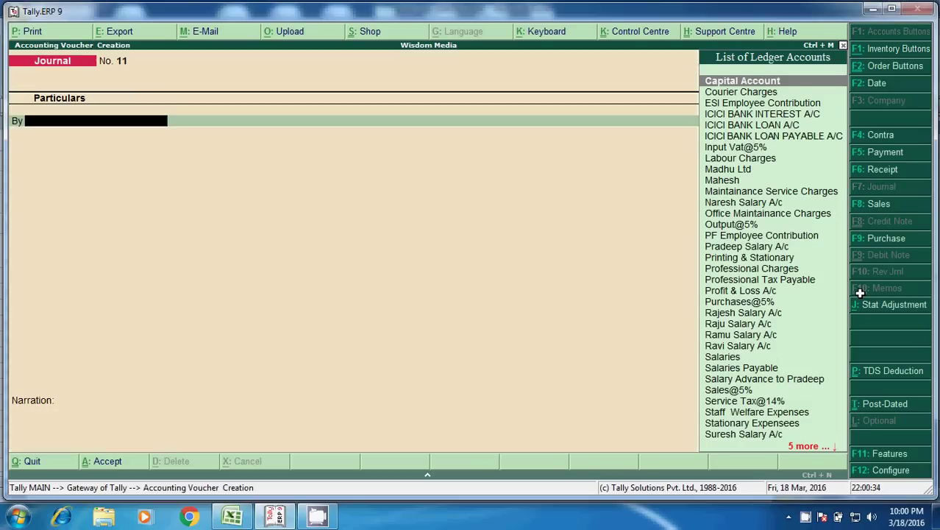
type("ICI")
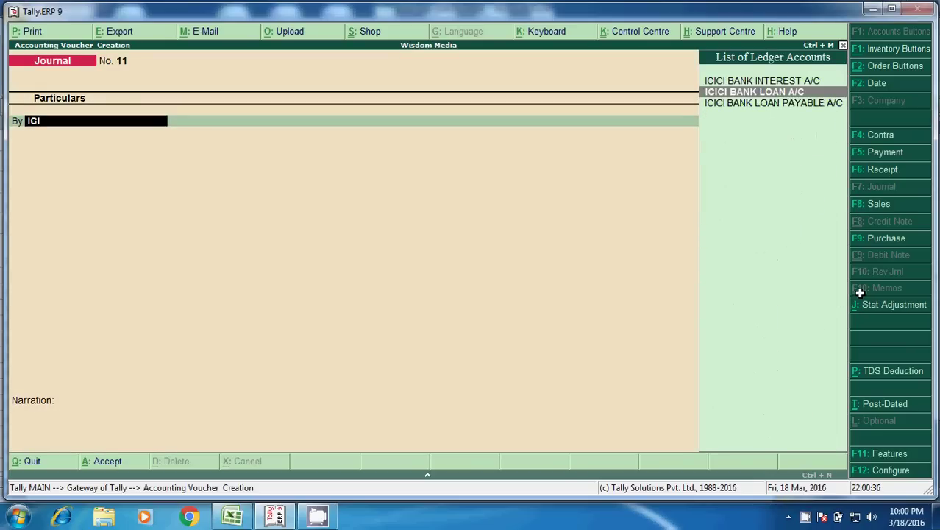
key("Return")
key("alt+Tab")
key("alt+Tab")
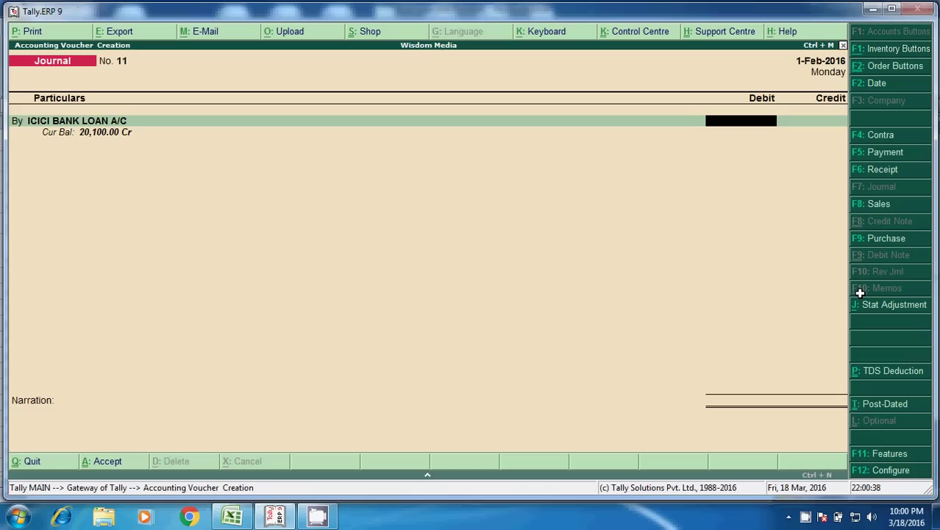
type("3100")
key("Return")
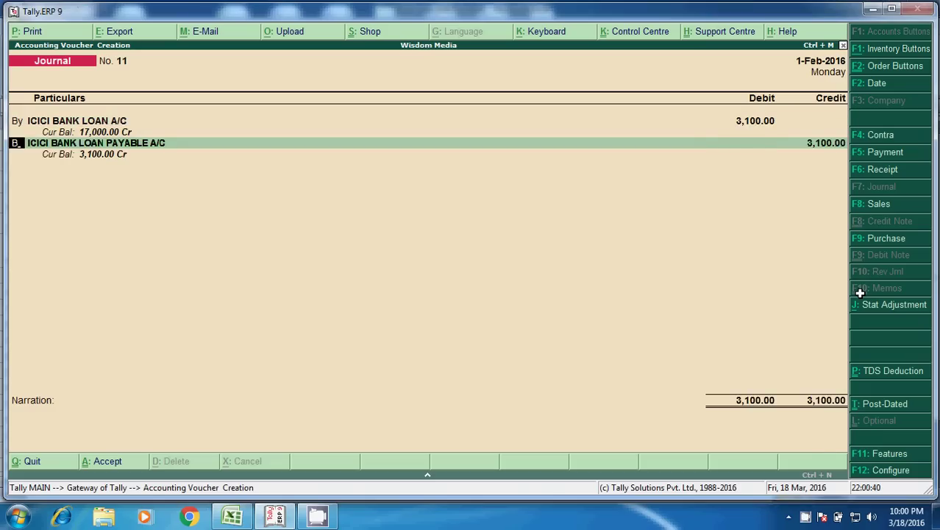
Debit ICICI BANK INTEREST A/C with 2,900 from the Excel table and credit ICICI BANK LOAN PAYABLE A/C with 6,000.
key("Return")
type("ICI")
key("alt+Tab")
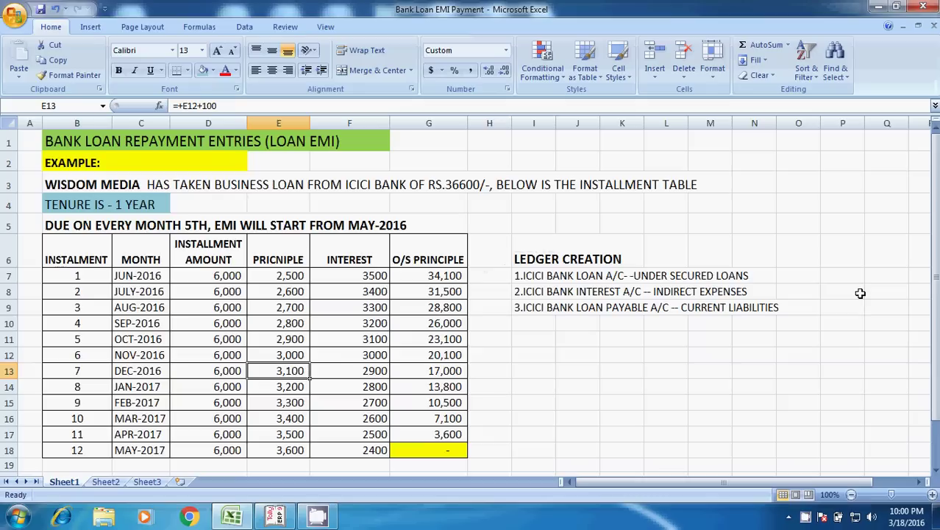
key("Right")
key("alt+Tab")
type("2900")
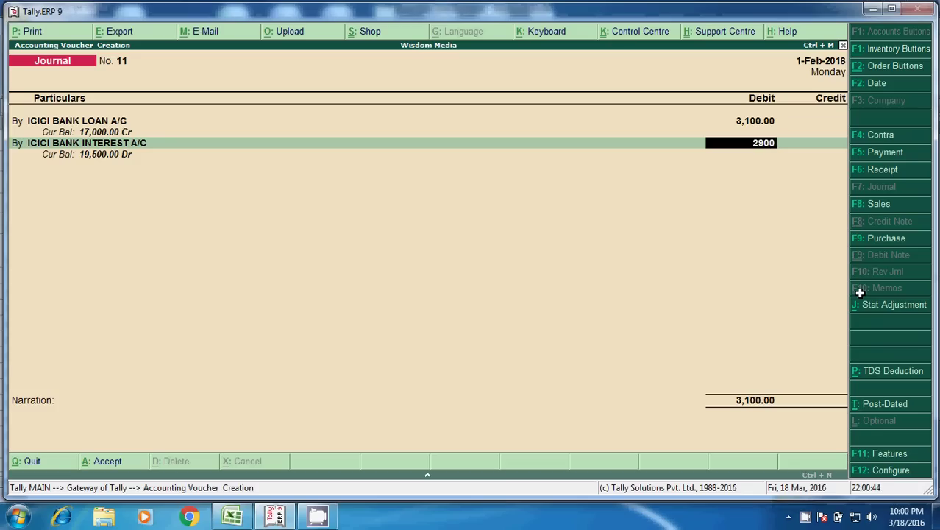
key("Return")
key("Return")
key("Return")
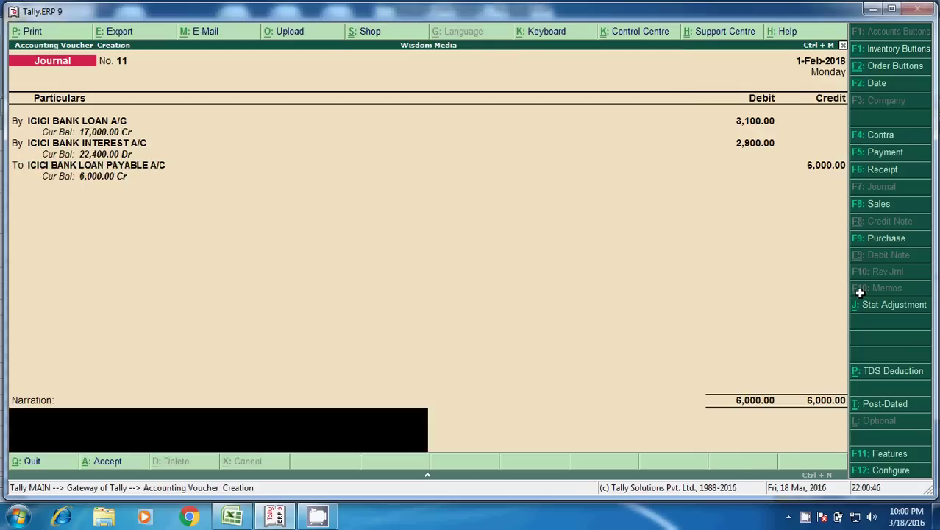
Reuse the last journal narration, reword it to "BEING ICICI BANK LOAN 7TH INSTALLMENT PAYABLE" and save the journal voucher.
type("BEING ICICI BANK LOAN 6TH  INSTALLMENT PAYABLE")
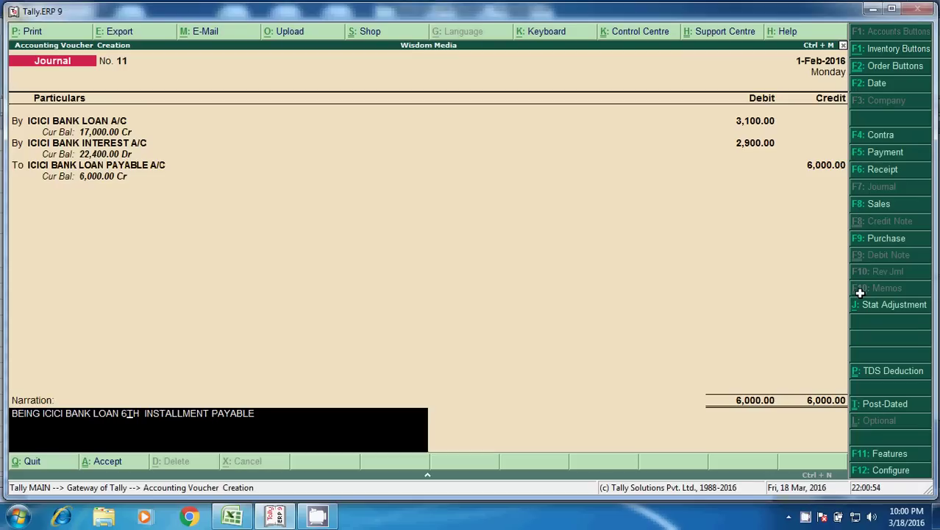
key("BackSpace")
type("7")
key("Return")
key("y")
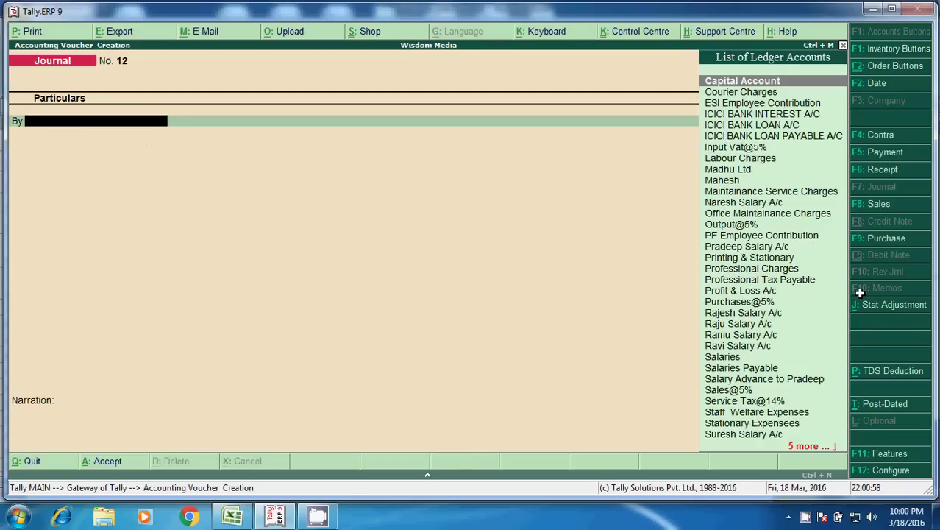
Start a payment voucher and debit ICICI BANK LOAN PAYABLE A/C with 6,000 for the seventh instalment.
key("F5")
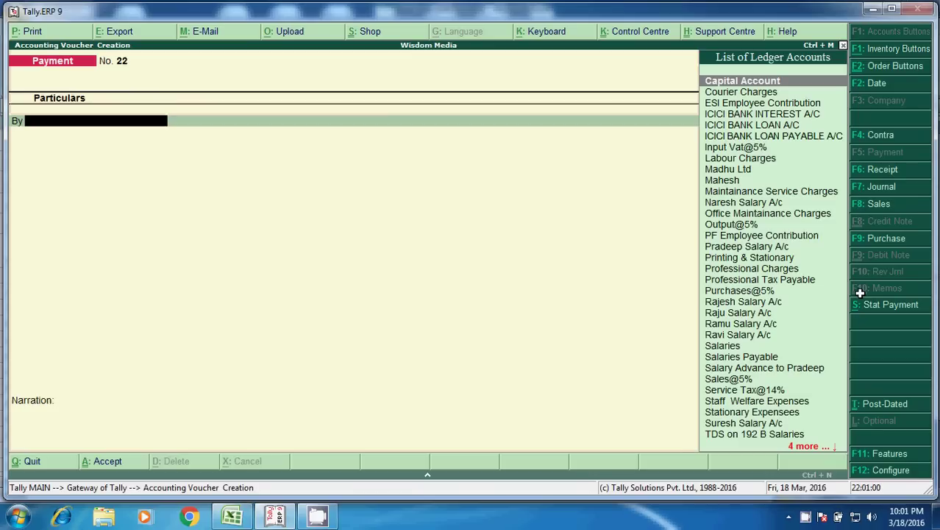
type("ICI")
key("Down")
key("Down")
key("Return")
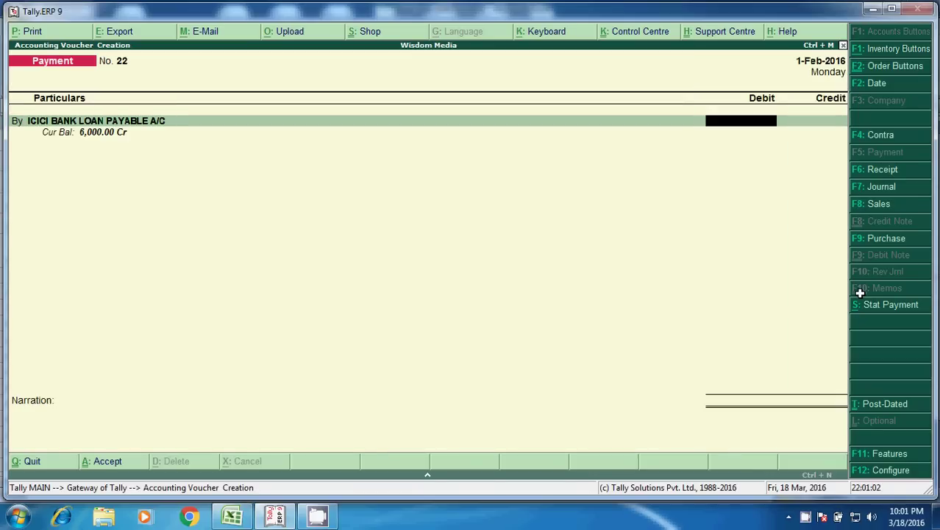
type("6000")
key("Return")
Credit HDFC Bank with 6,000 in the seventh instalment's payment and accept the default bank allocation details.
key("Return")
key("Return")
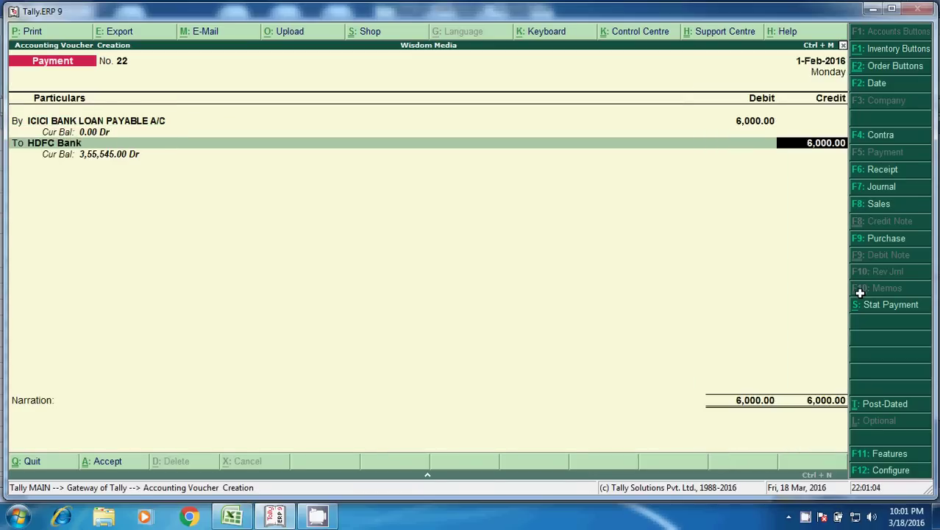
key("Return")
key("Return")
key("Return")
key("Return")
key("Return")
key("Return")
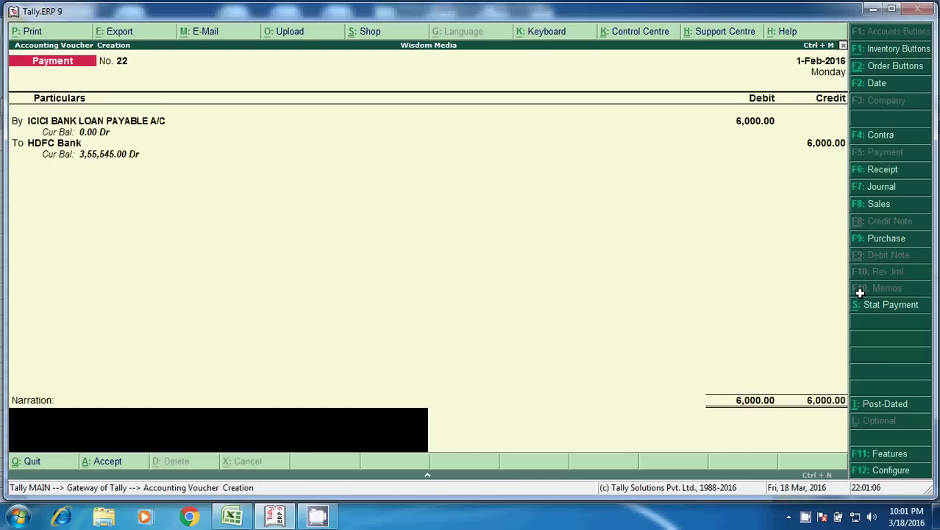
Reuse the last payment narration, reword it to "BEING ICICI BANK LOAN 7TH INSTALLMENT PAID" and save the payment voucher.
type("BEING ICICI BANK LOAN 6TH  INSTALLMENT PAID.")
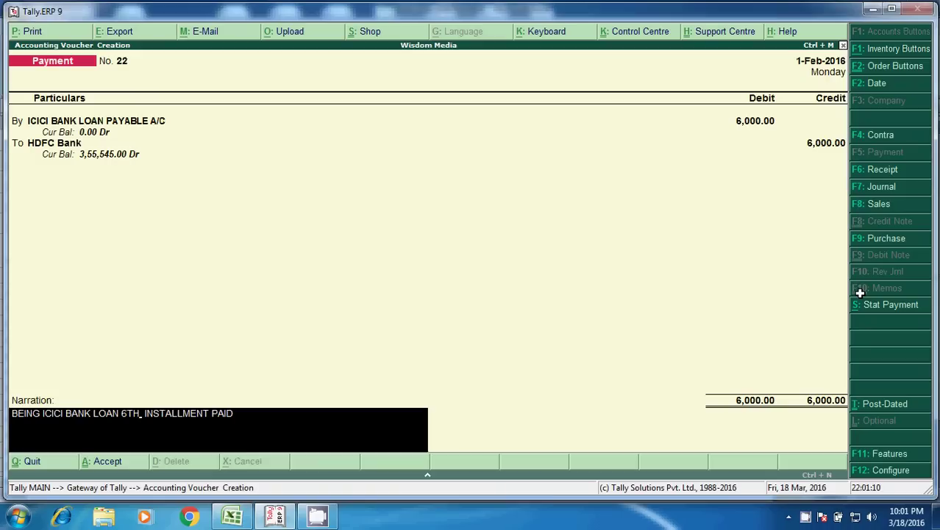
key("Delete")
type("7")
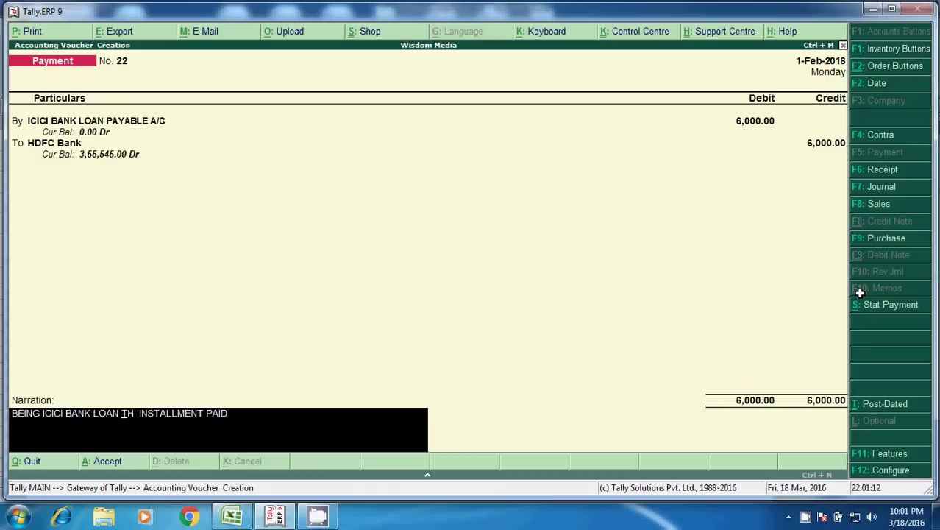
key("Return")
key("Return")
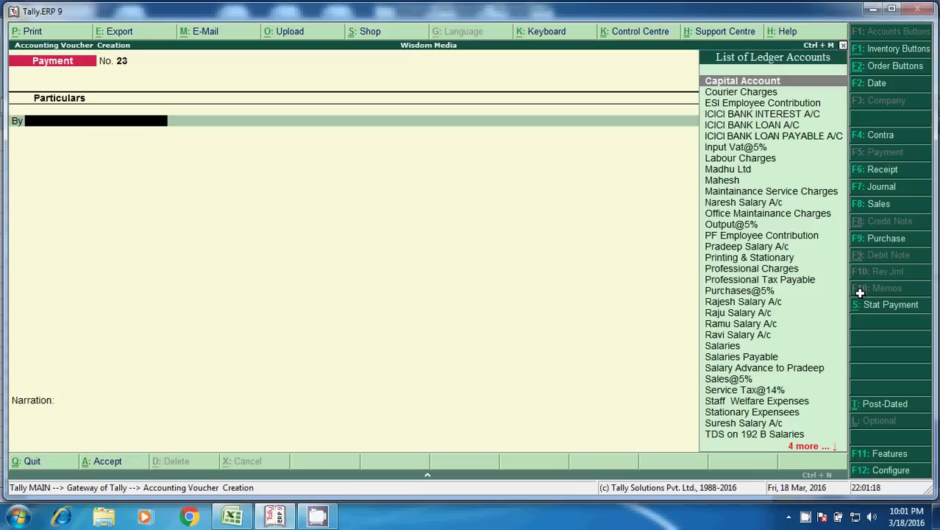
Start a journal voucher and debit ICICI BANK LOAN A/C with the eighth instalment's principal of 3,200 from the Excel instalment table.
key("F7")
type("ICI")
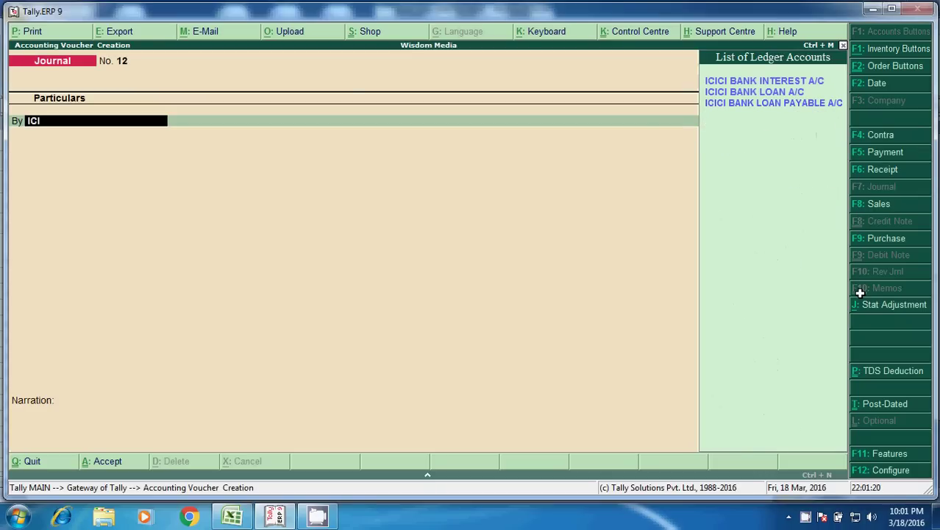
key("Up")
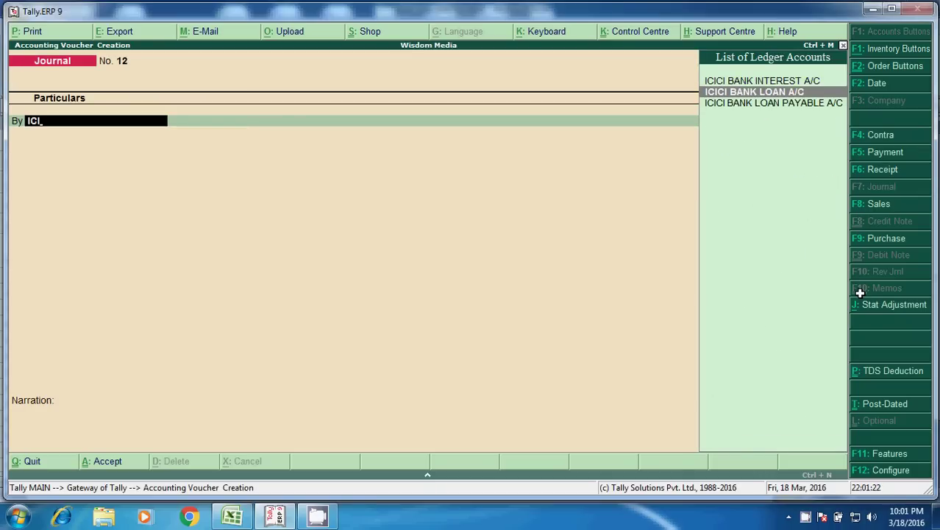
key("alt+Tab")
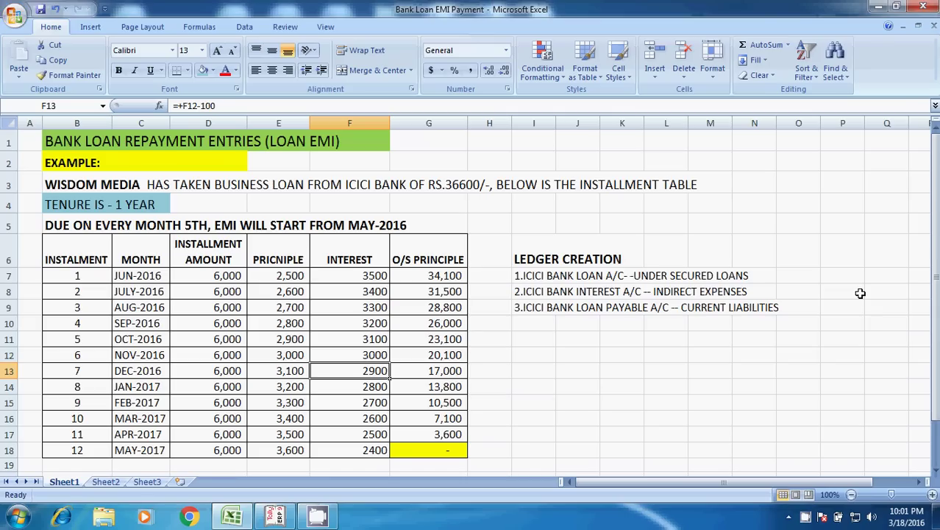
key("Left")
key("Down")
key("alt+Tab")
type("3,2")
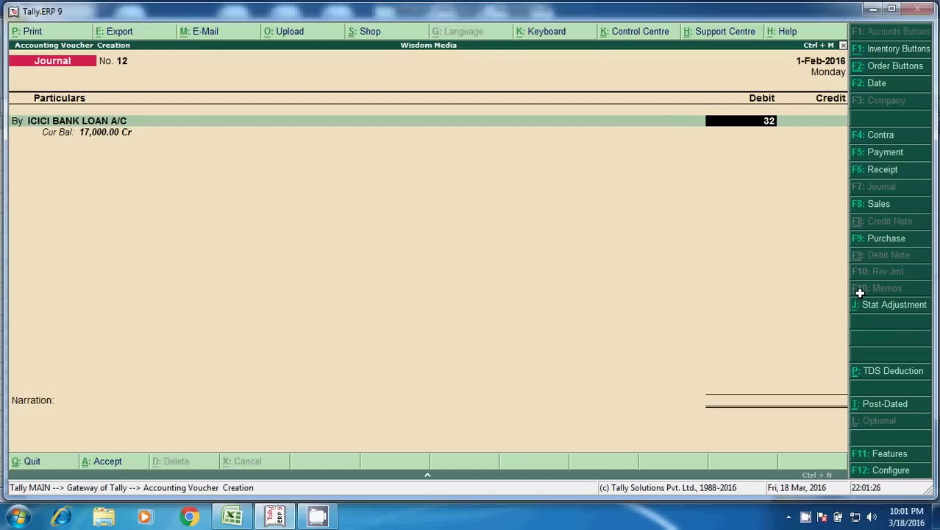
type("00")
key("Return")
Change the journal's second line to a debit of ICICI BANK INTEREST A/C for 2,800, the eighth instalment's interest in the Excel table.
key("Return")
key("Return")
key("b")
key("Return")
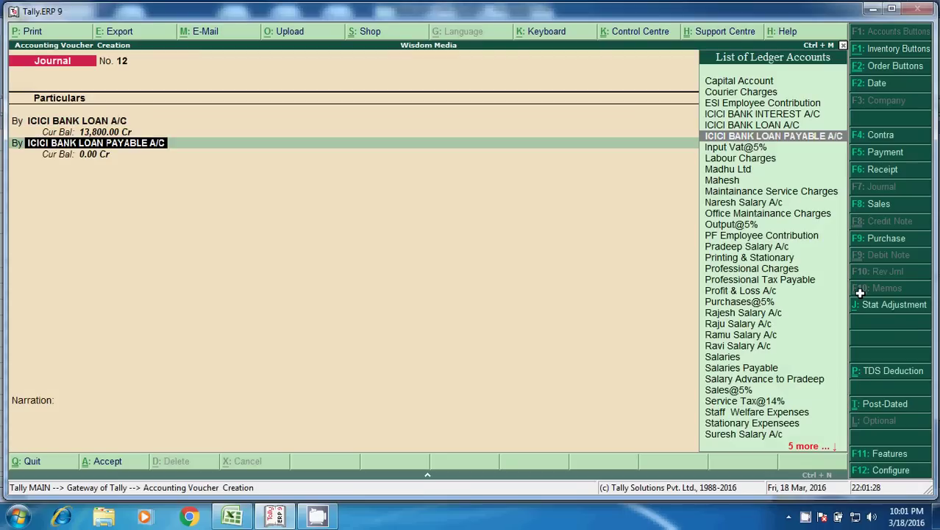
type("ICI")
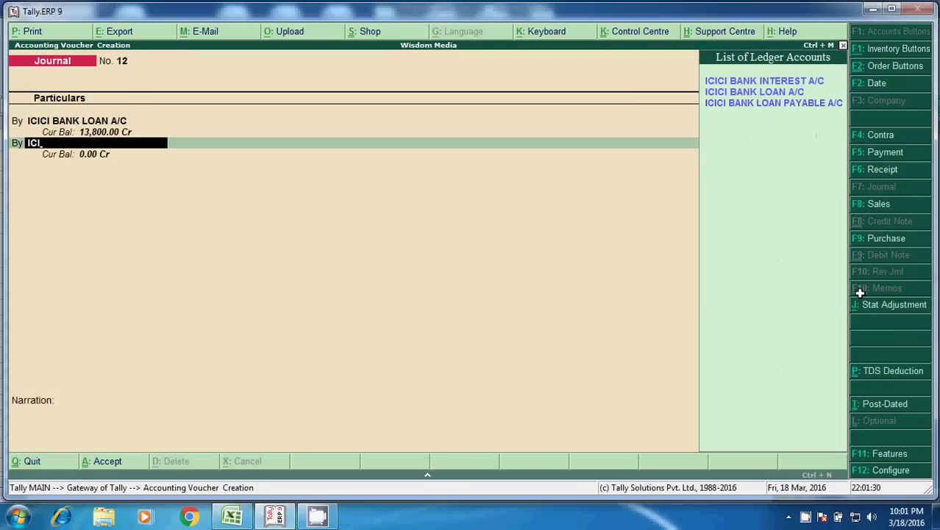
key("Down")
key("Up")
key("Return")
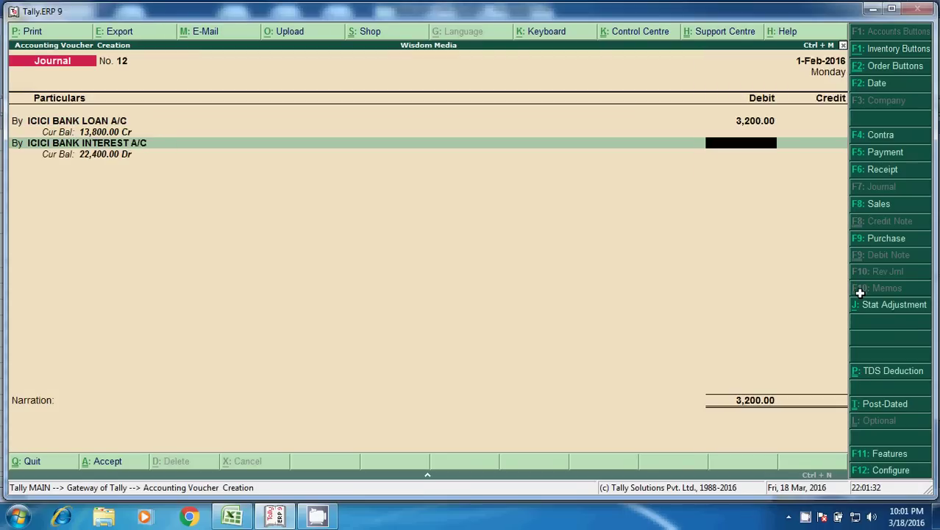
key("alt+Tab")
key("Right")
key("alt+Tab")
type("2800")
key("Return")
Credit ICICI BANK LOAN PAYABLE A/C with 6,000 in the eighth instalment's journal.
key("Return")
key("Return")
key("Return")
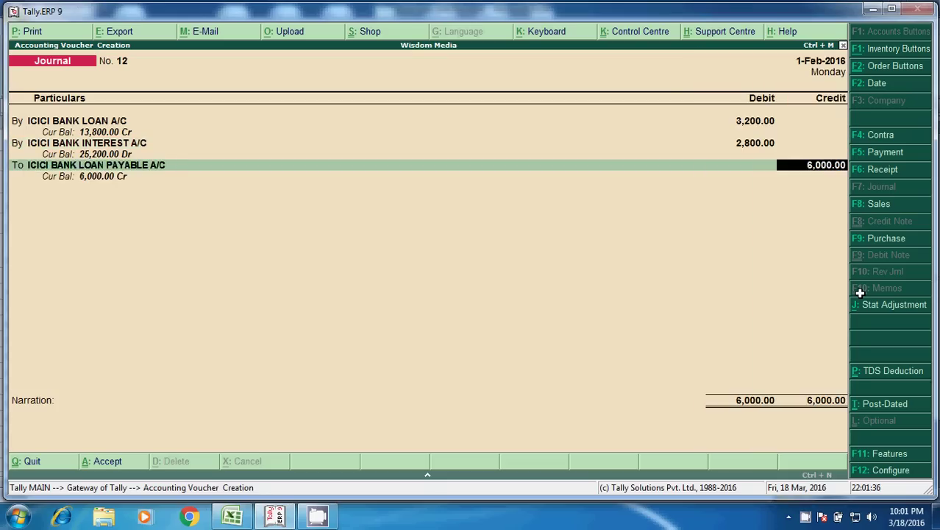
Reuse the last journal narration, reword it to "BEING ICICI BANK LOAN 8TH INSTALLMENT PAYABLE" and save the journal voucher.
key("ctrl+alt+v")
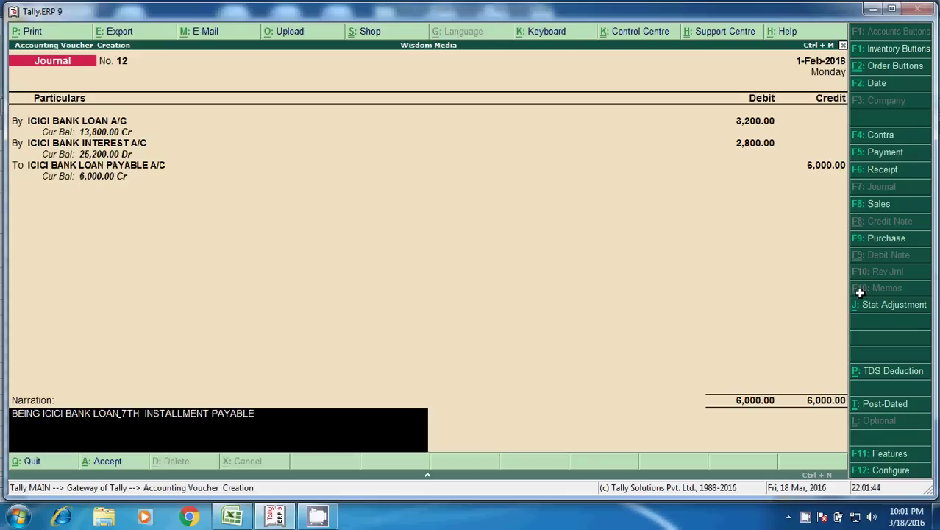
key("BackSpace")
type("8")
key("Return")
key("Return")
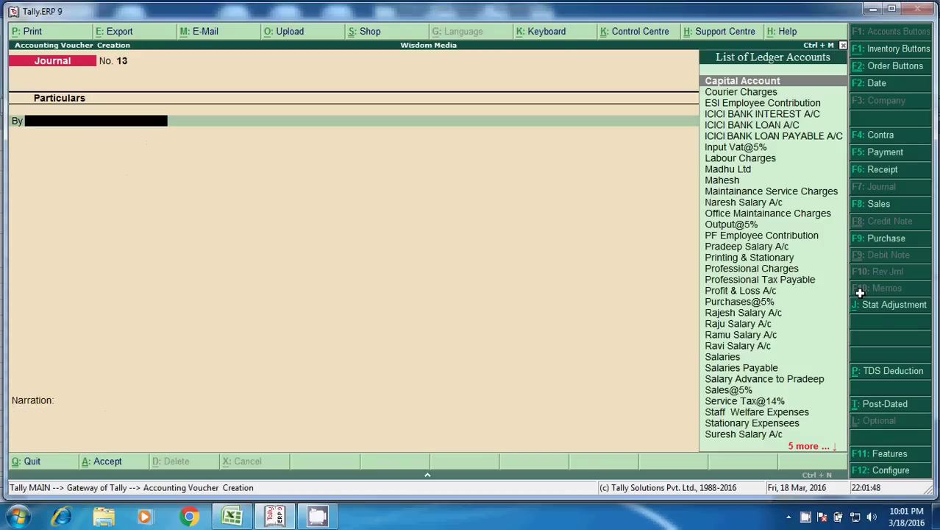
Start a payment voucher and debit ICICI BANK LOAN PAYABLE A/C with 6,000 for the eighth instalment.
key("F5")
type("ic")
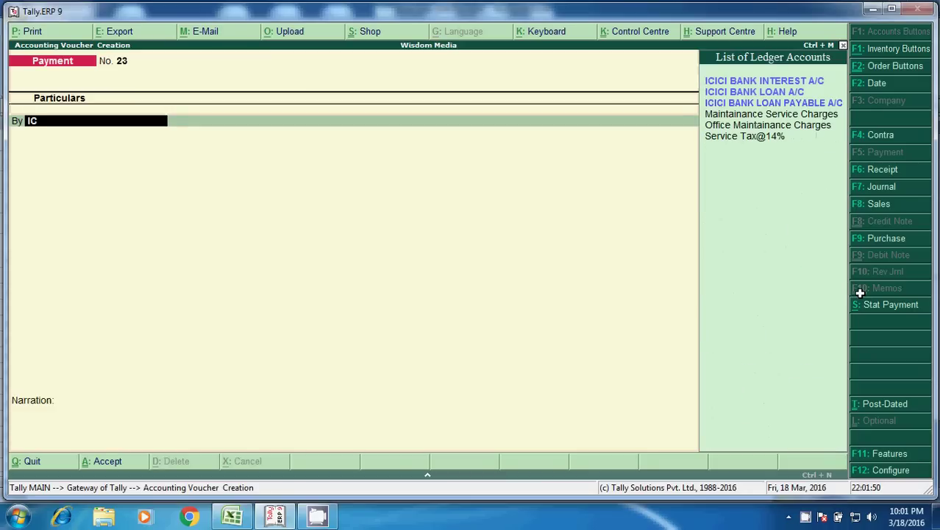
key("Down")
key("Down")
key("Return")
type("6000")
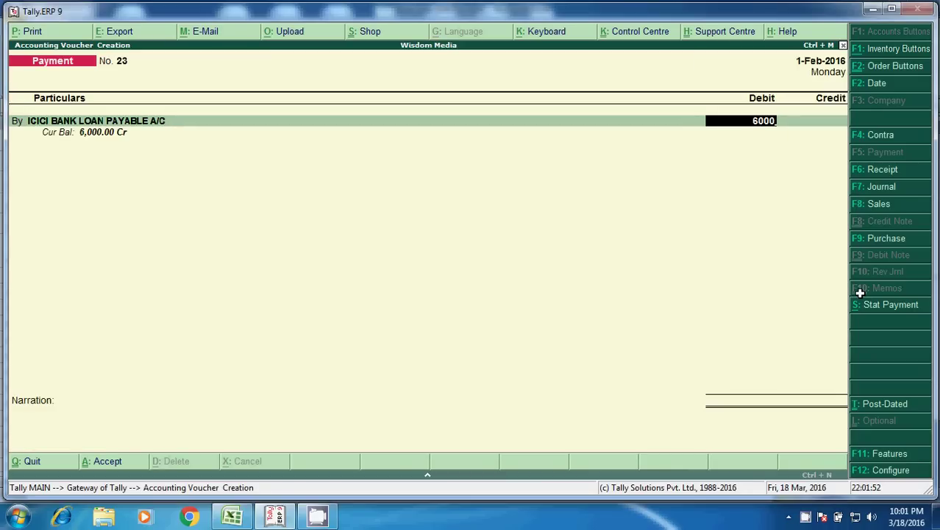
key("Return")
Credit HDFC Bank with 6,000 in the eighth instalment's payment, accepting Cheque as the bank allocation's transaction type.
key("Return")
key("Return")
key("Return")
key("Return")
key("Return")
key("Return")
key("Return")
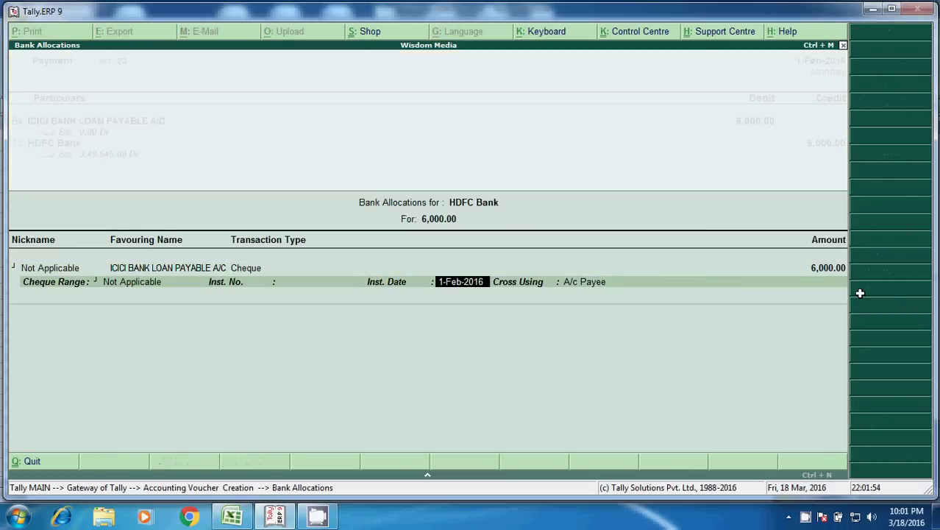
key("Return")
key("Return")
Reuse the last payment narration, reword it to "BEING ICICI BANK LOAN 8TH INSTALLMENT PAID" and save the payment voucher.
type("BEING ICICI BANK LOAN 7TH  INSTALLMENT PAID")
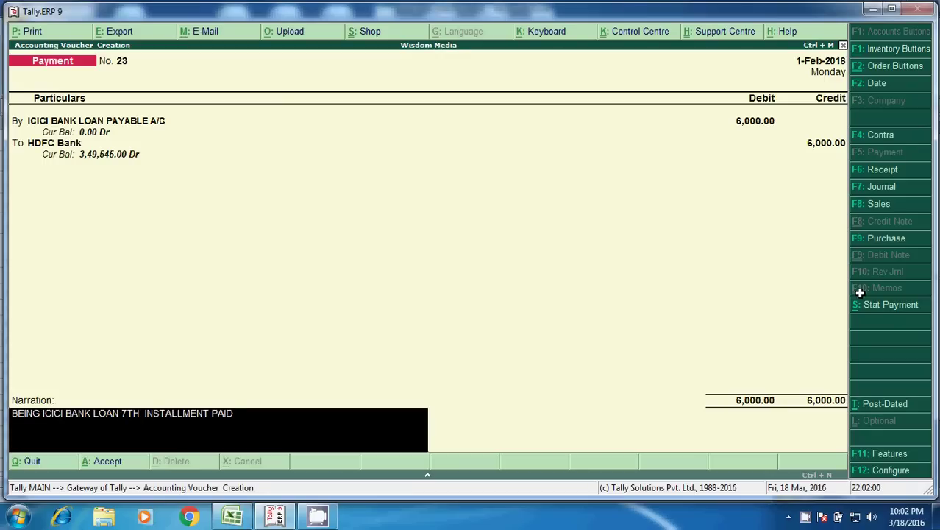
key("BackSpace")
type("8")
key("Return")
key("Return")
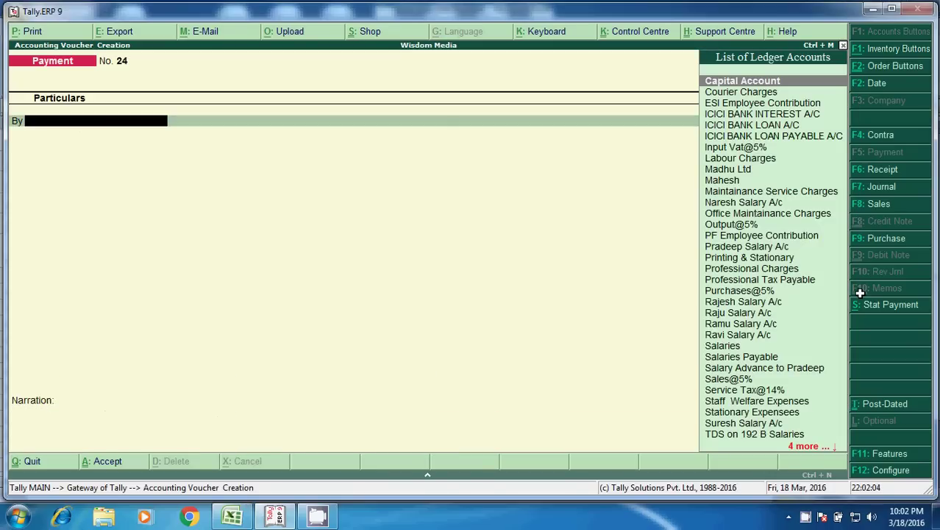
Start a journal voucher and debit ICICI BANK LOAN A/C with the ninth instalment's principal of 3,300 from the Excel instalment table.
key("F7")
type("ICI")
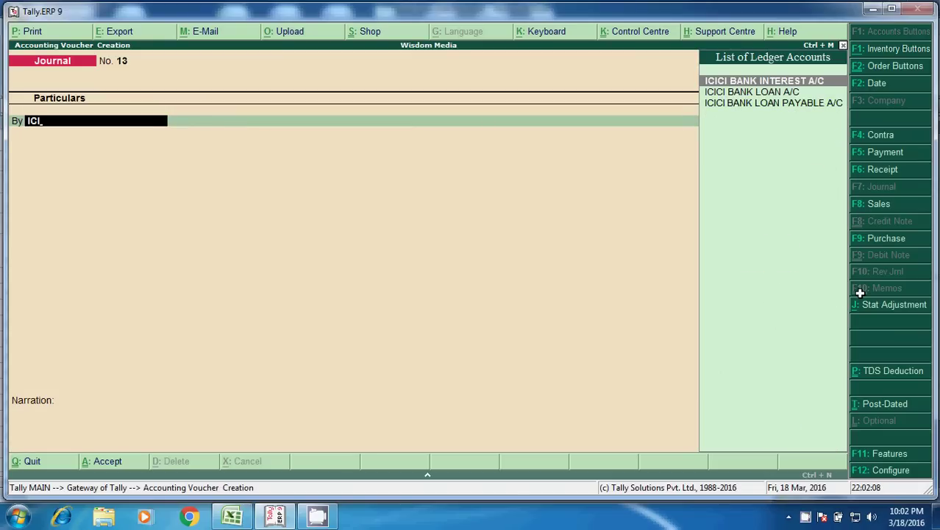
key("Down")
key("Return")
key("alt+Tab")
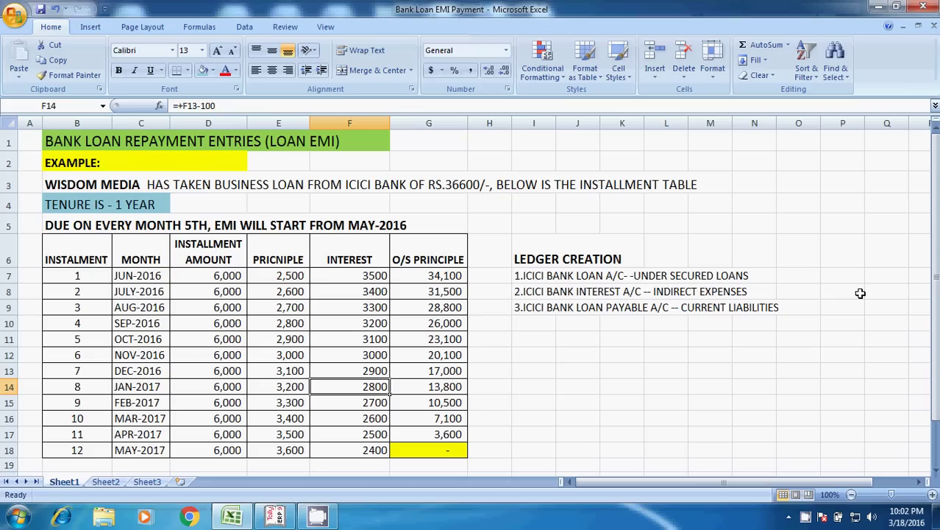
key("Left")
key("Down")
key("alt+Tab")
type("3300")
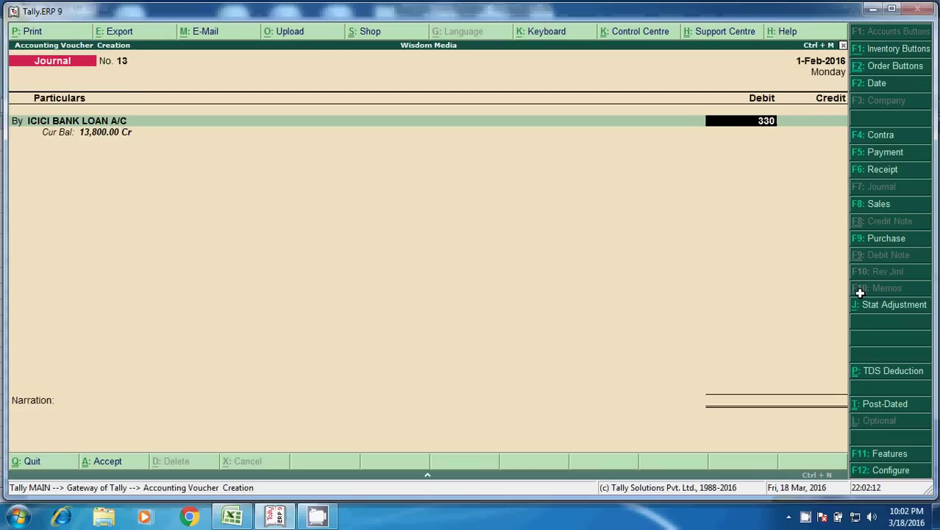
key("Return")
key("Return")
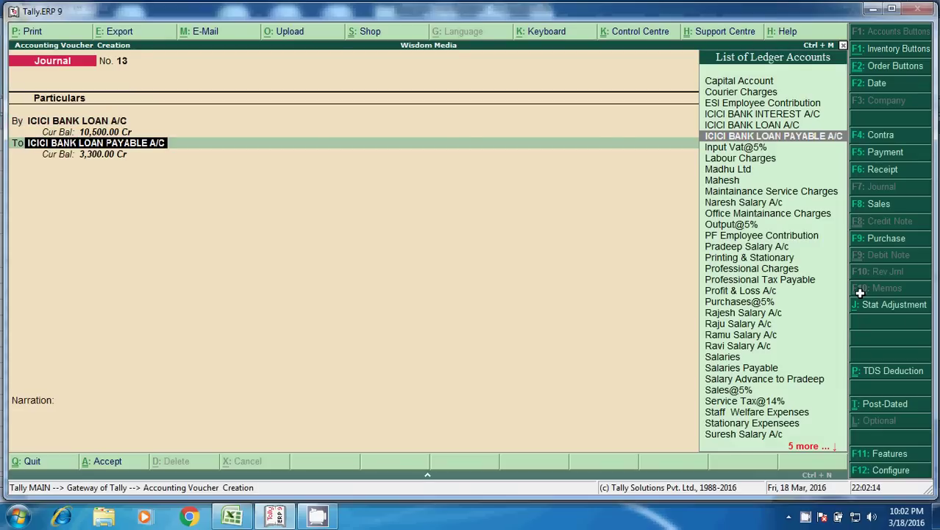
Debit ICICI BANK INTEREST A/C with the ninth instalment's interest of 2,700 from the Excel instalment table.
key("BackSpace")
type("b")
key("Return")
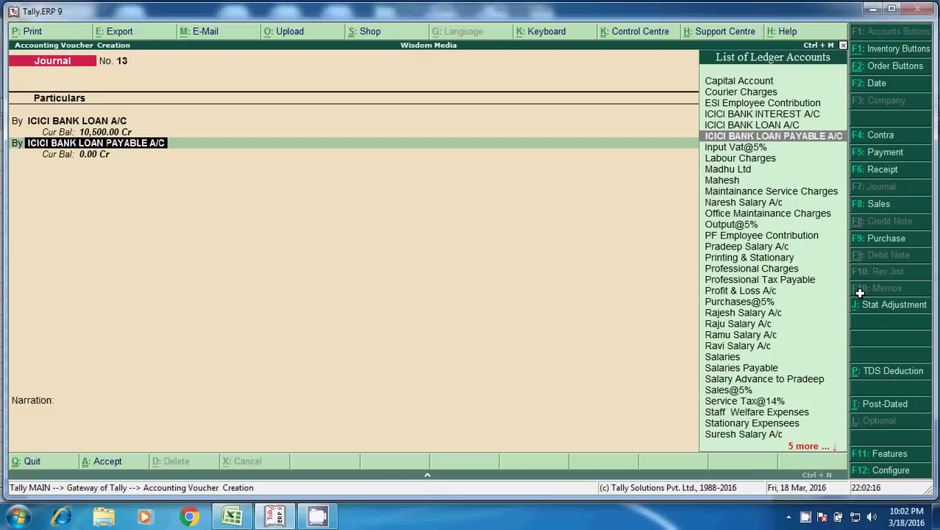
type("in")
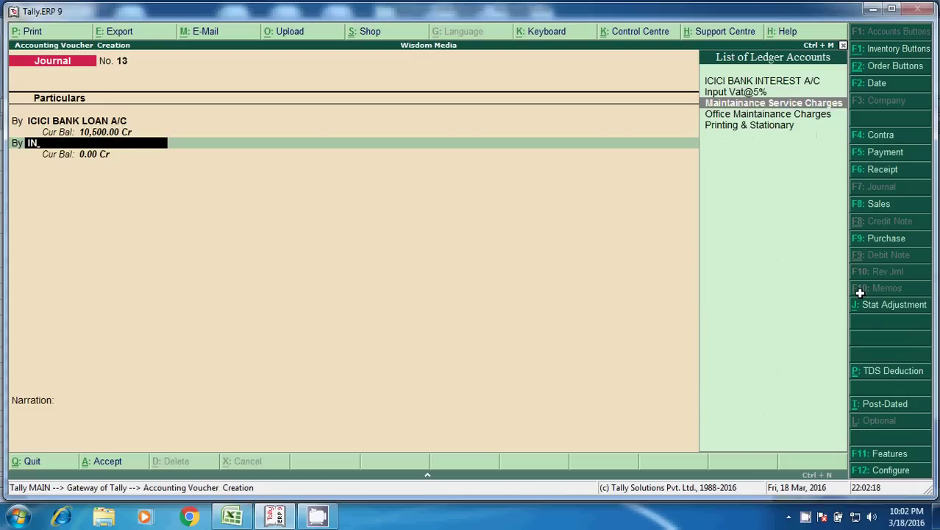
key("BackSpace")
key("BackSpace")
type("ic")
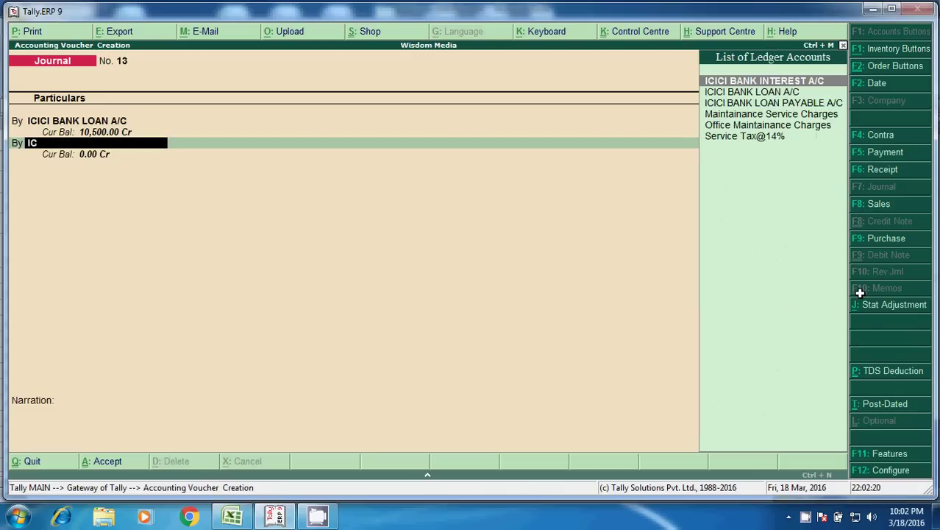
key("Return")
key("alt+Tab")
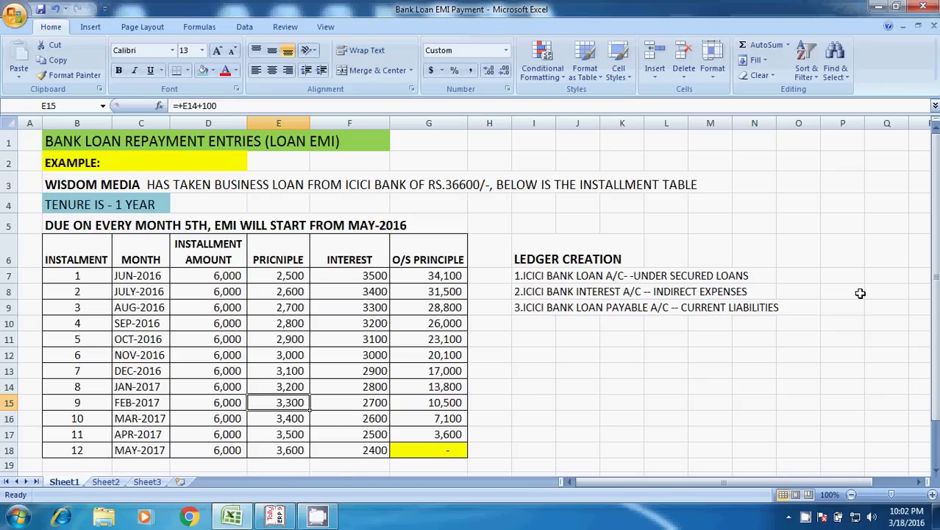
key("alt+Tab")
type("2700")
key("Return")
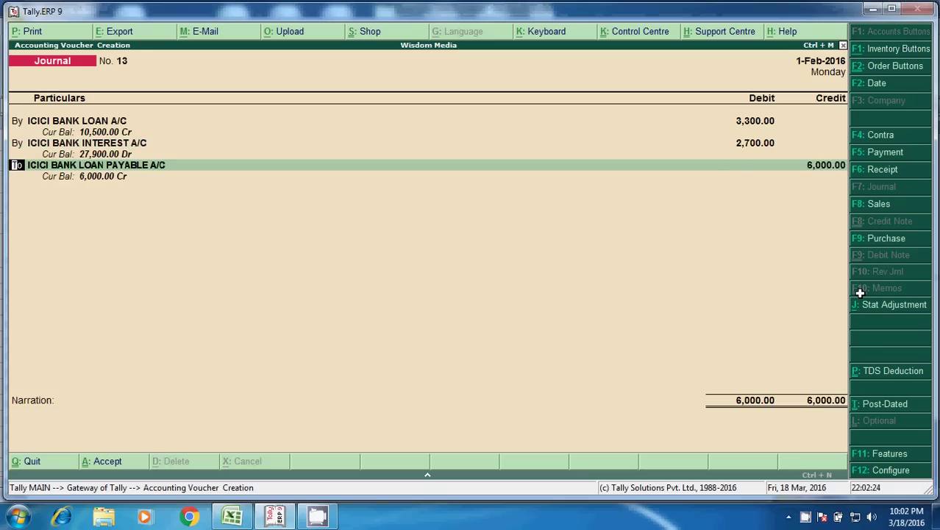
Credit ICICI BANK LOAN PAYABLE A/C with 6,000 in the ninth instalment's journal.
key("Return")
key("Return")
key("Return")
Reuse the last journal narration, reword it to "BEING ICICI BANK LOAN 9TH INSTALLMENT PAYABLE" and save the journal voucher.
type("BEING ICICI BANK LOAN 8TH  INSTALLMENT PAYABLE")
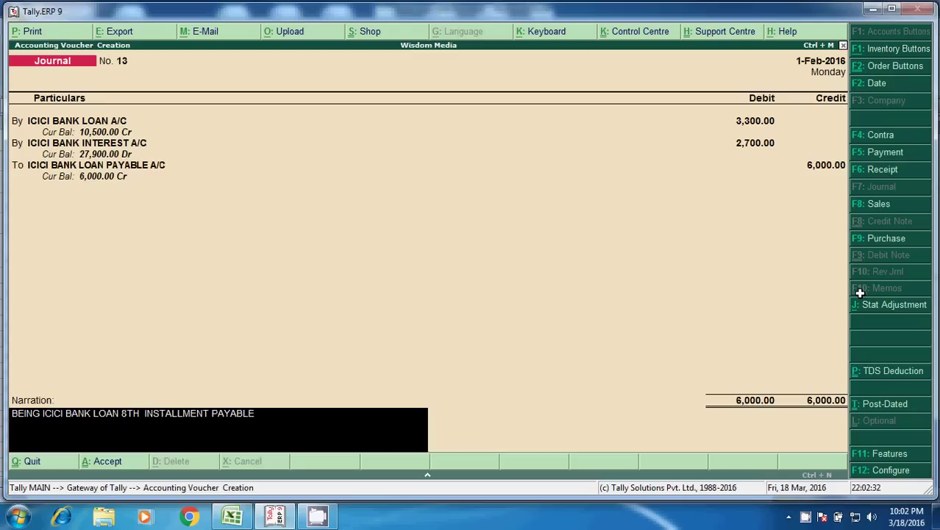
key("Left")
key("Left")
key("Left")
key("Left")
key("Left")
key("Left")
key("Left")
key("Left")
key("Left")
key("Left")
key("Left")
key("Left")
key("Left")
key("Left")
key("Left")
key("Left")
key("Left")
key("Left")
key("Left")
key("Left")
key("BackSpace")
type("9")
key("Return")
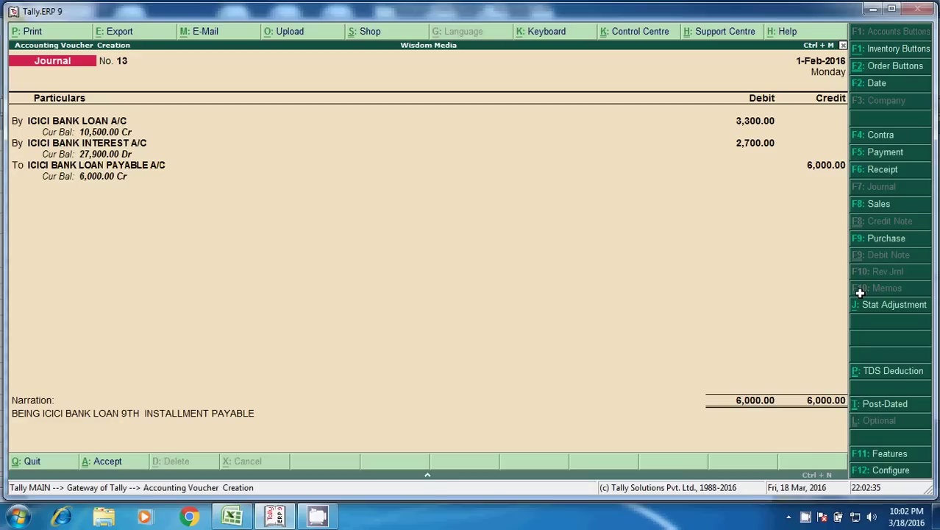
key("Return")
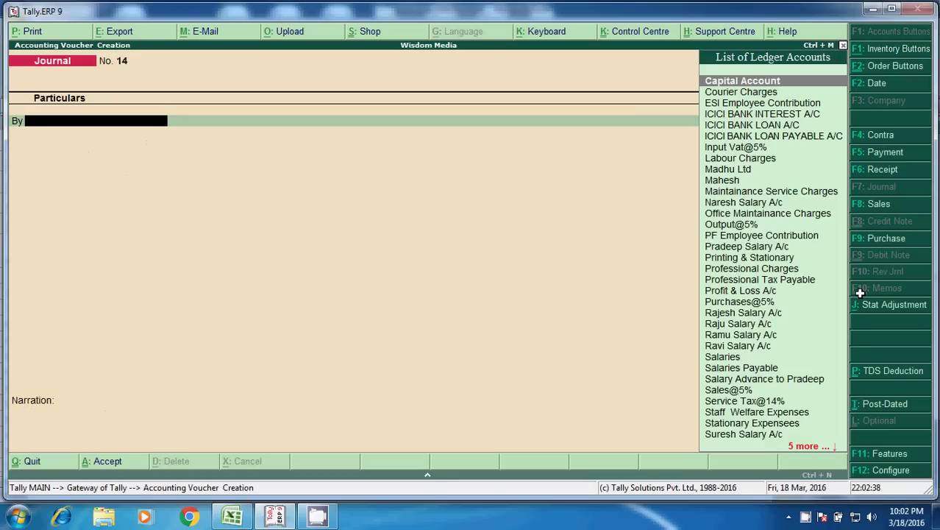
Start a payment voucher and debit ICICI BANK LOAN PAYABLE A/C with 6,000 for the ninth instalment.
key("F5")
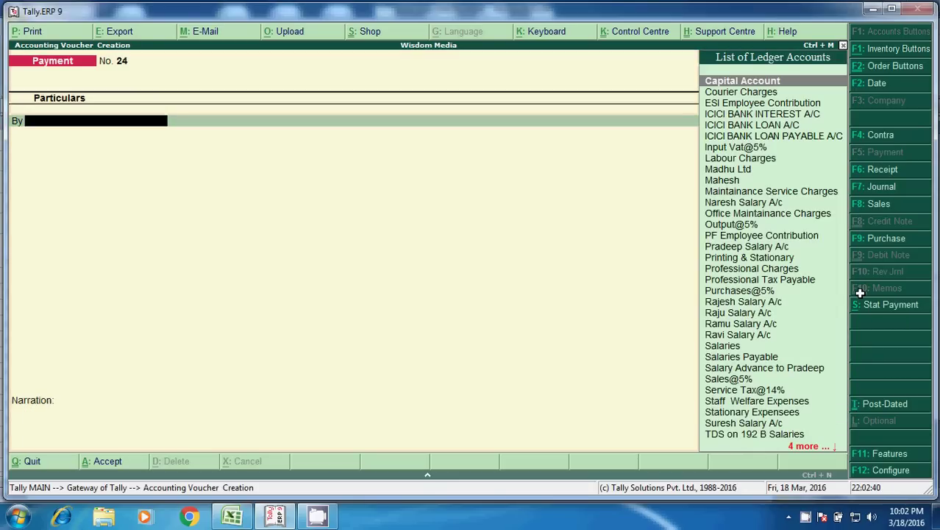
type("ICI")
key("Down")
key("Down")
key("Return")
type("6")
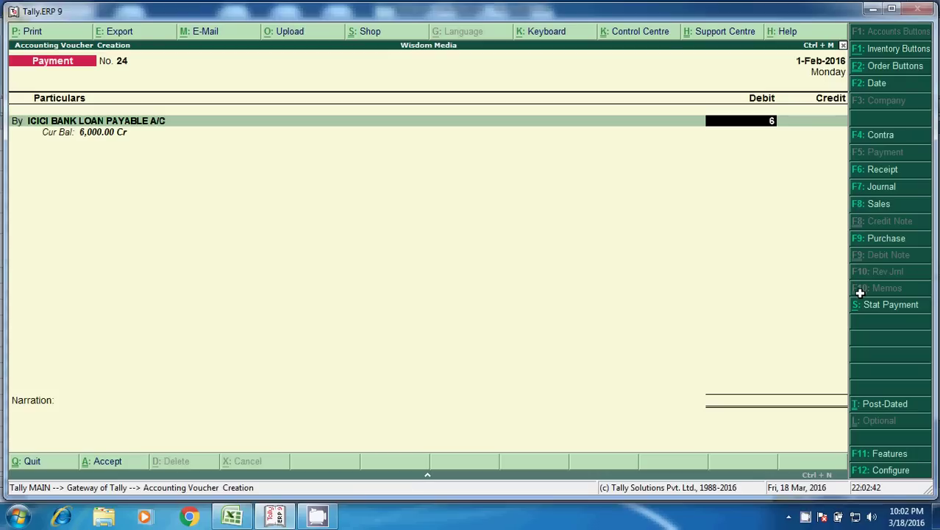
type("000")
key("Return")
Credit HDFC Bank with 6,000 in the ninth instalment's payment, accepting the default bank allocation details.
key("Return")
key("Return")
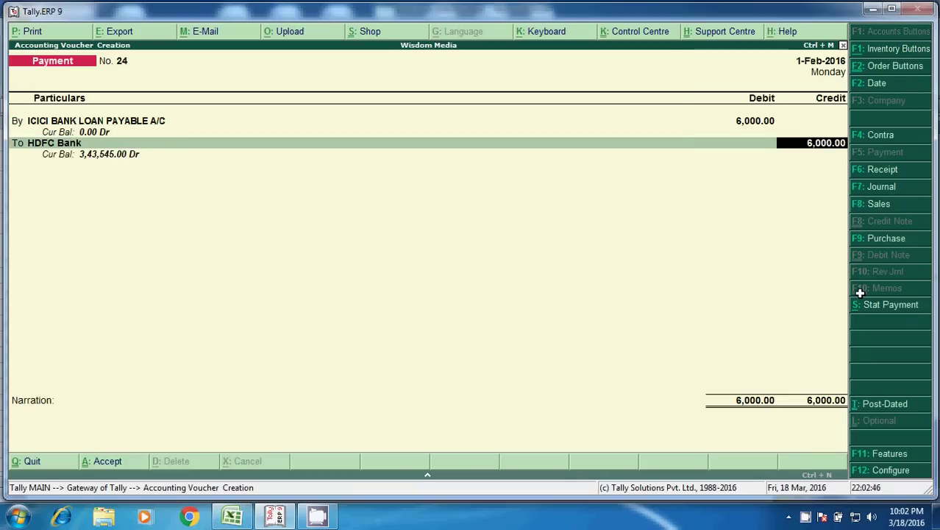
key("Return")
key("Return")
key("Return")
key("Return")
key("Return")
key("Return")
key("Return")
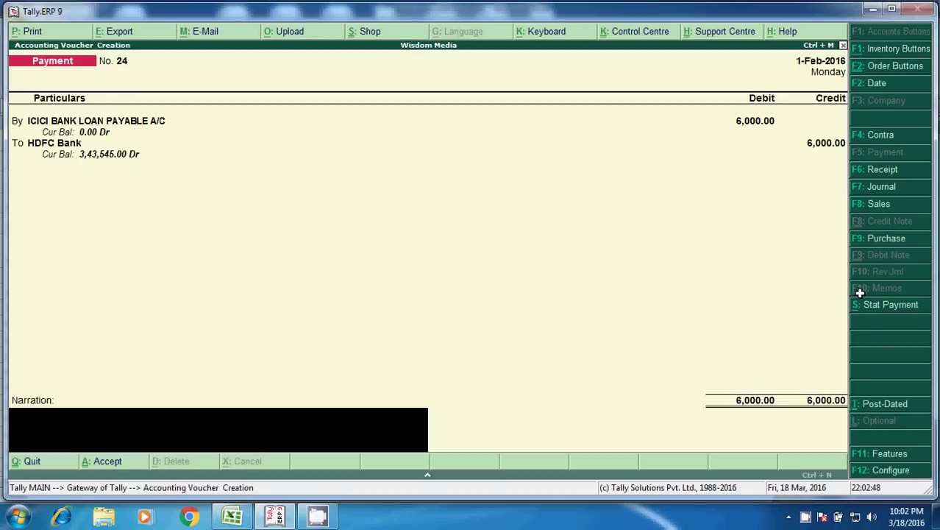
Reuse the last payment narration, reword it to "BEING ICICI BANK LOAN 9TH INSTALLMENT PAID" and save the payment voucher.
key("ctrl+r")
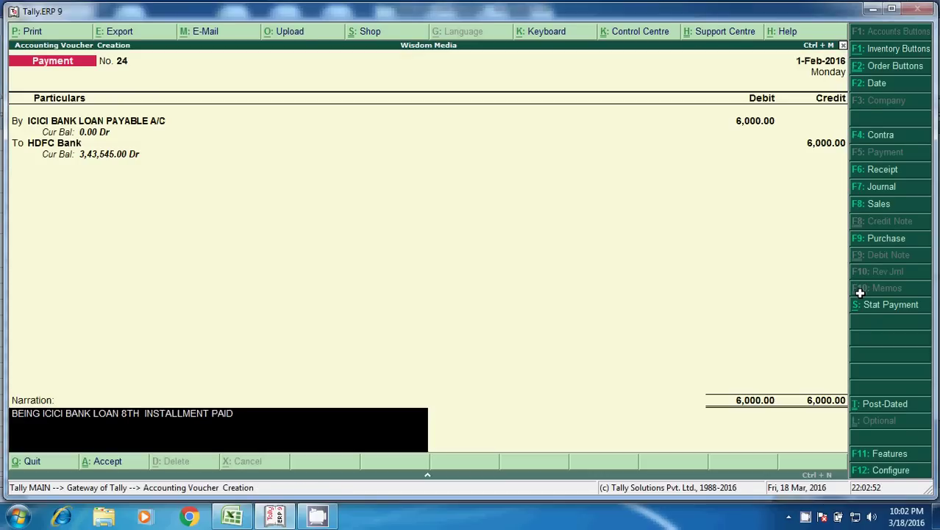
key("Delete")
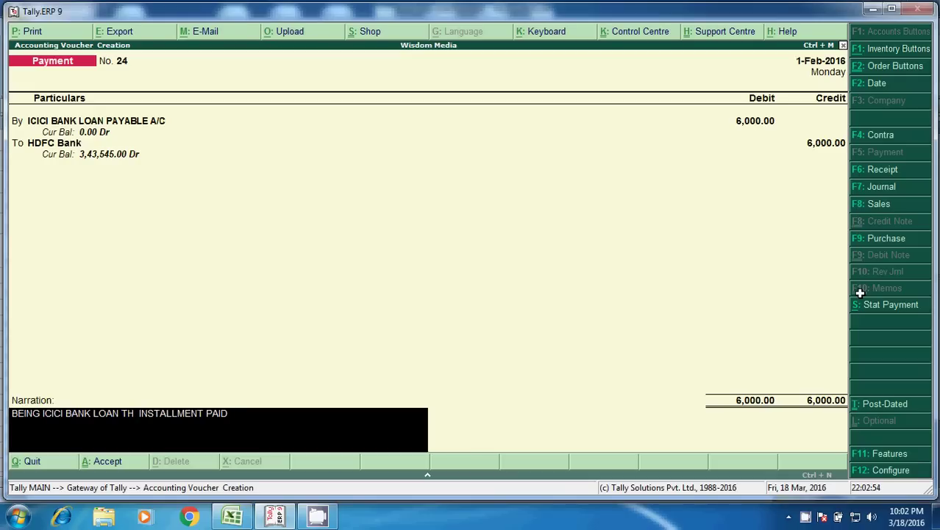
type("9")
key("Return")
key("Return")
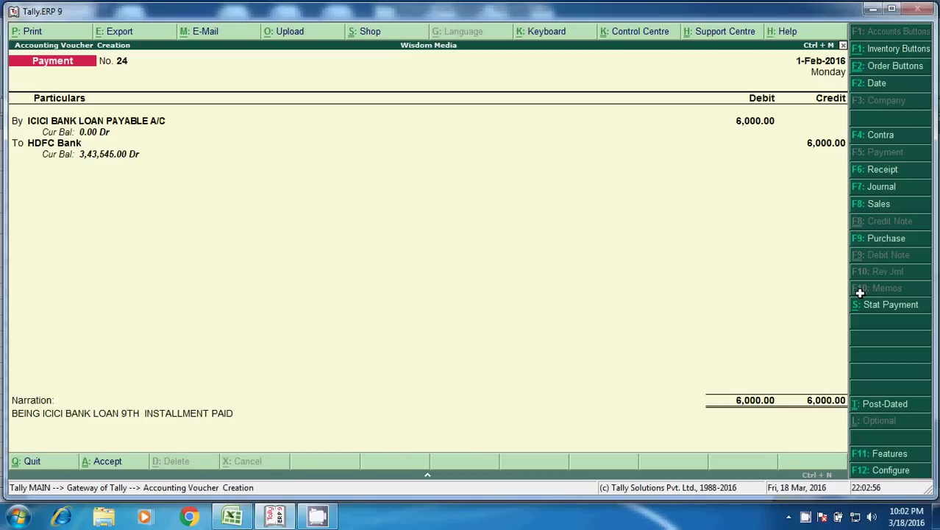
Start a journal voucher and debit ICICI BANK LOAN A/C with 2,600 from the tenth instalment's row in Excel.
key("F7")
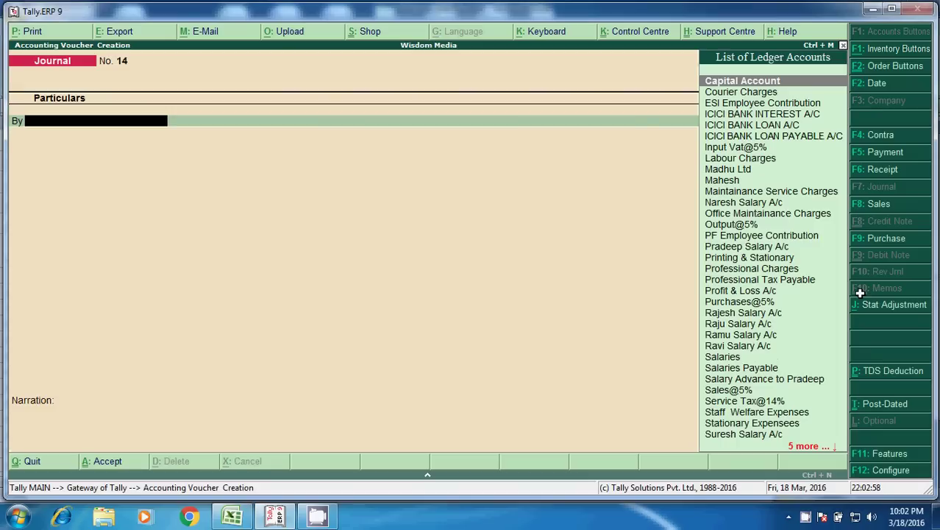
type("IC")
key("Down")
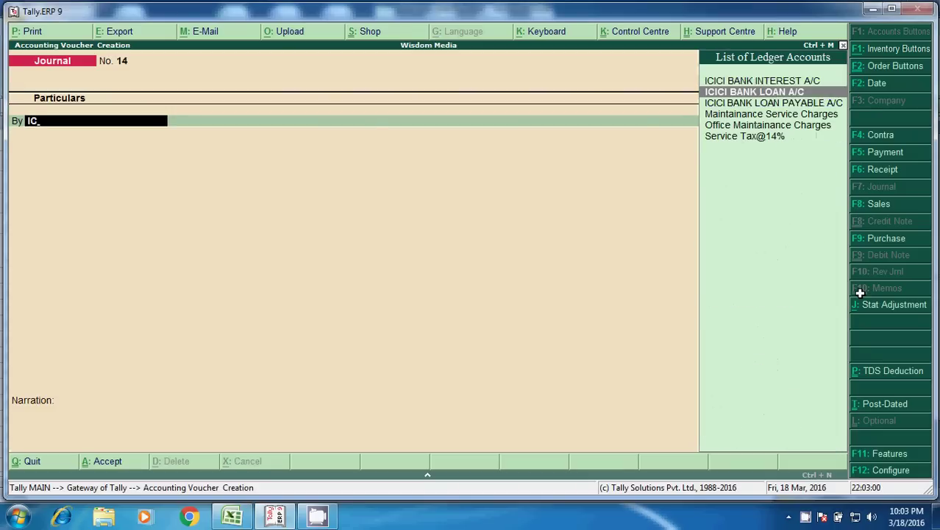
key("alt+Tab")
key("Down")
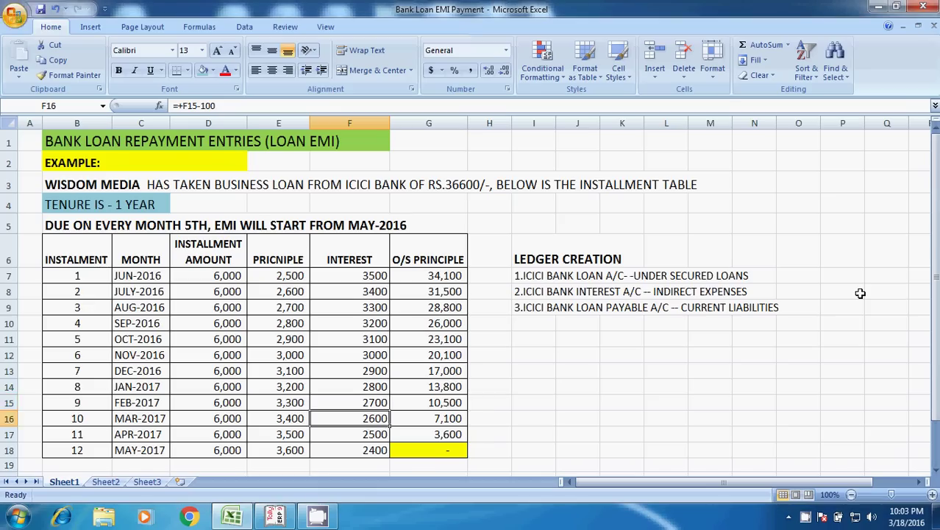
key("alt+Tab")
type("2600")
key("Return")
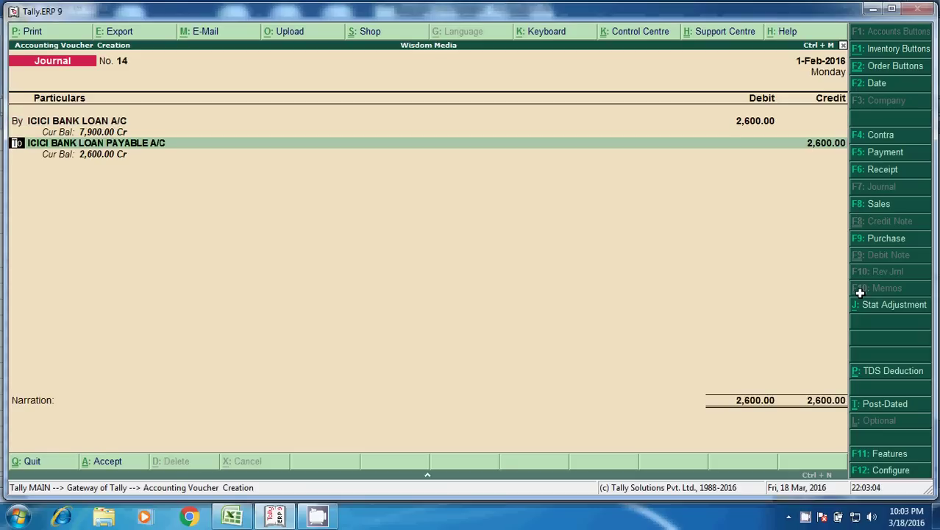
Re-enter 2,600 as the debit amount of ICICI BANK LOAN A/C.
key("Return")
key("Return")
key("Up")
key("BackSpace")
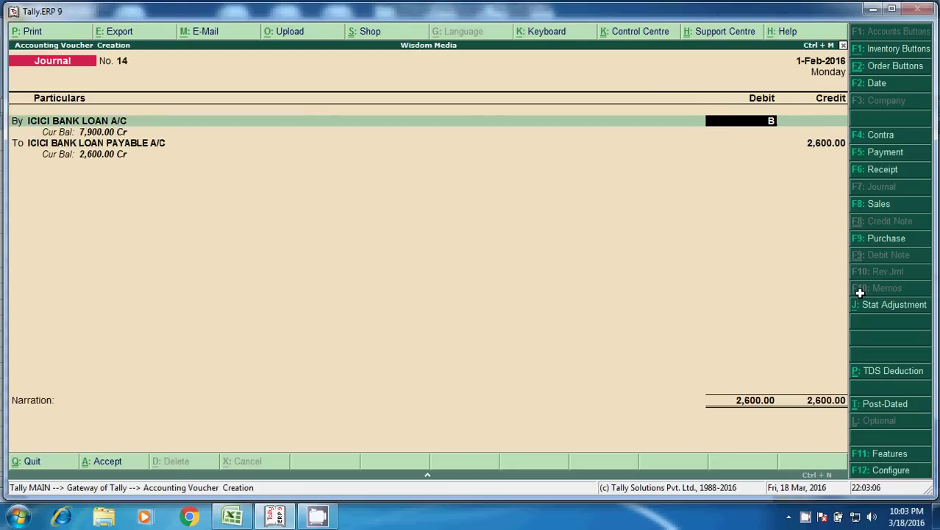
type("2600")
key("Return")
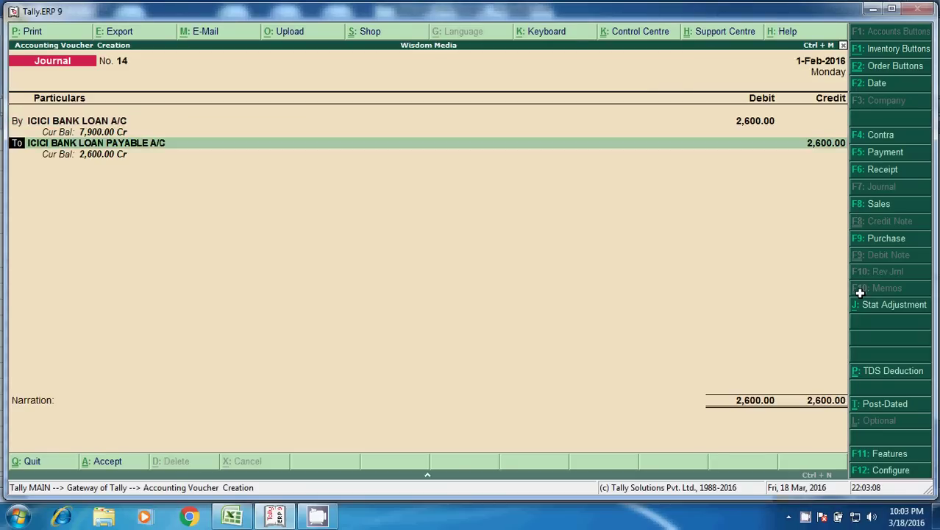
Turn the journal's second line into a debit to ICICI BANK INTEREST A/C.
type("b")
key("Return")
type("ic")
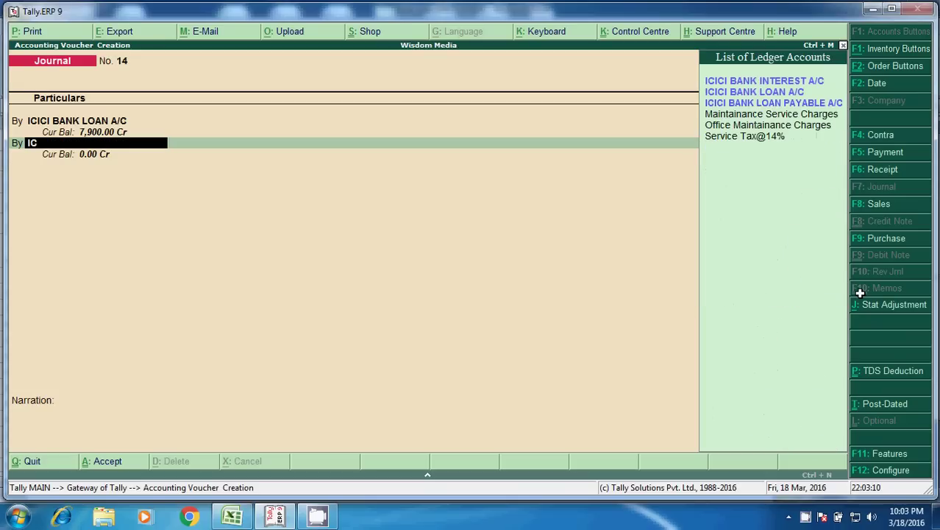
Correct the ICICI BANK LOAN A/C debit to the tenth instalment's principal of 3,400 from the Excel table.
key("alt+Tab")
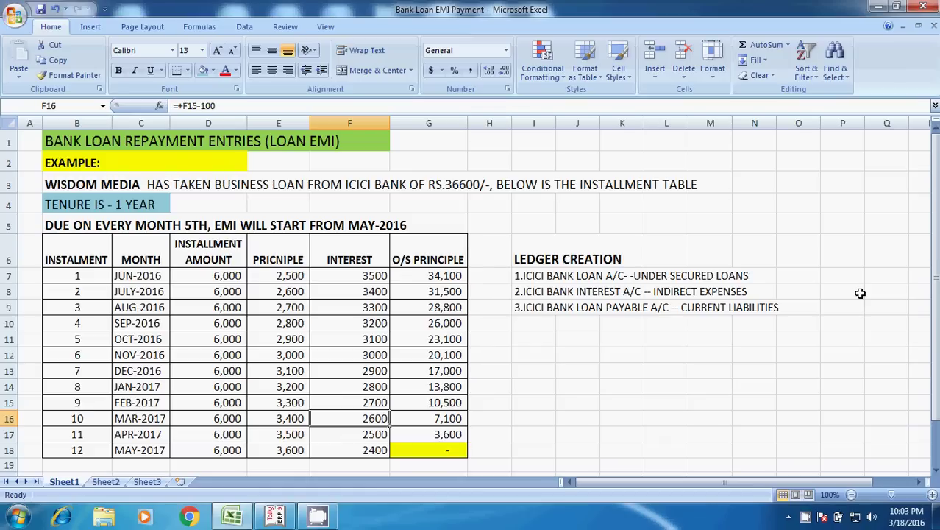
key("Left")
key("alt+Tab")
key("BackSpace")
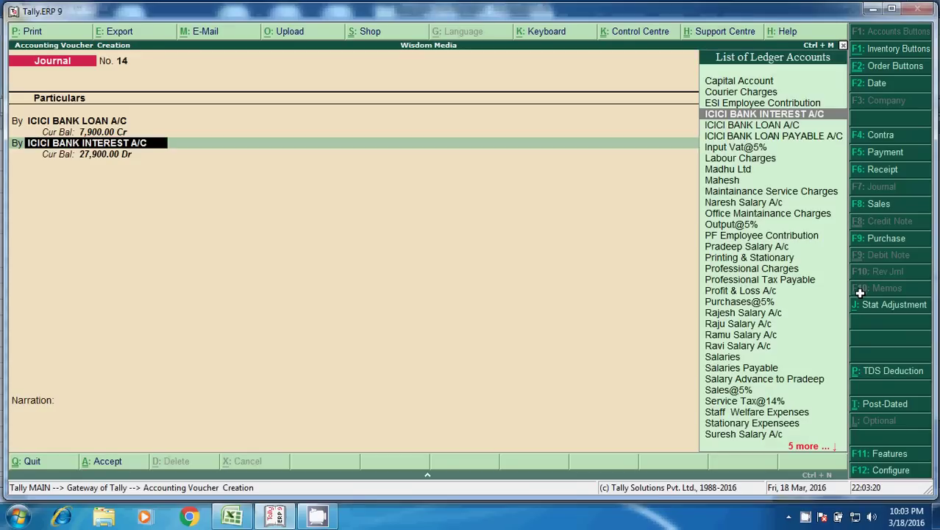
key("BackSpace")
key("BackSpace")
type("3400")
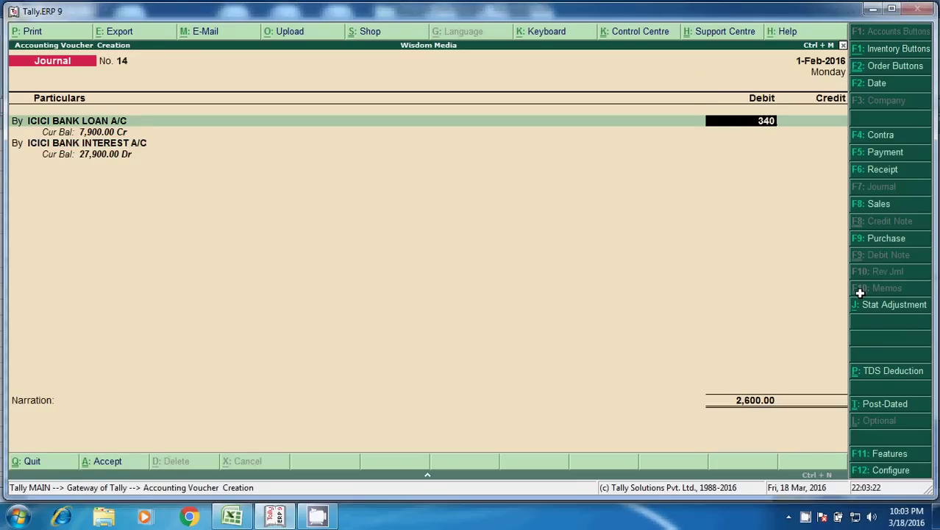
key("Return")
Debit ICICI BANK INTEREST A/C with the tenth instalment's interest of 2,600 from the Excel table.
key("alt+Tab")
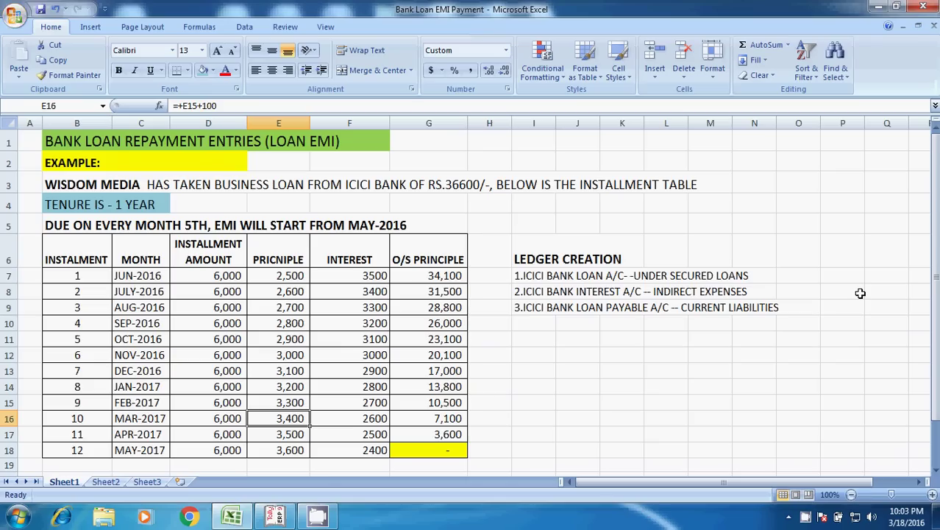
key("alt+Tab")
key("Return")
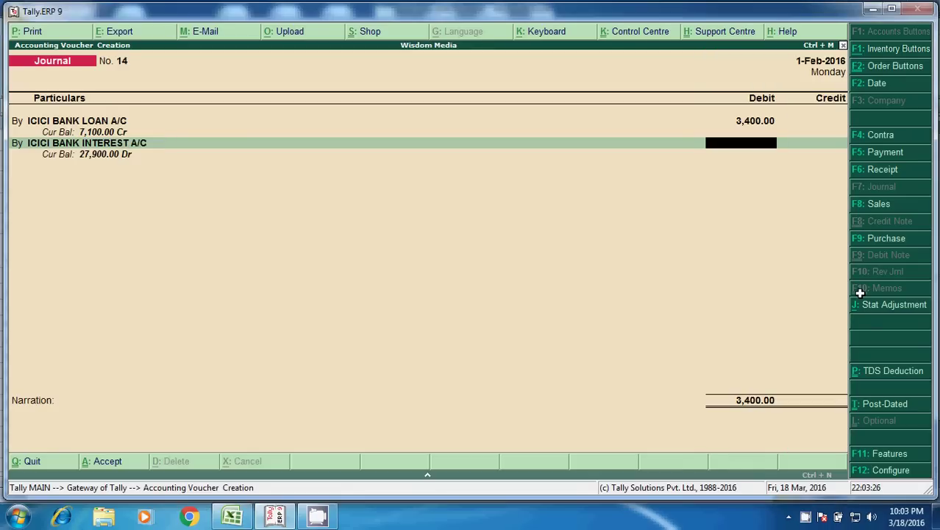
type("2600")
key("Return")
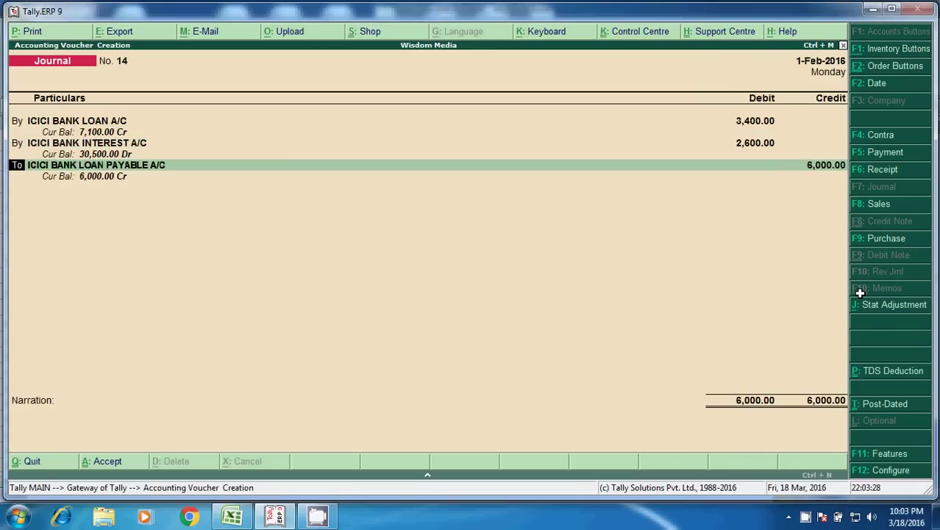
Credit ICICI BANK LOAN PAYABLE A/C with 6,000 in the tenth instalment's journal.
key("Return")
key("Return")
key("Return")
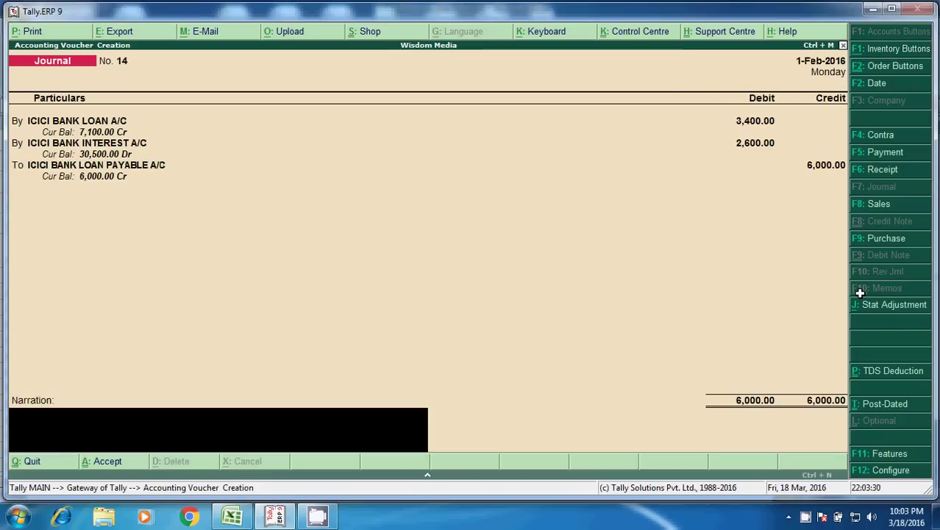
Reuse the last journal narration, reword it to "BEING ICICI BANK LOAN 10TH INSTALLMENT PAYABLE" and save the journal voucher.
key("ctrl+r")
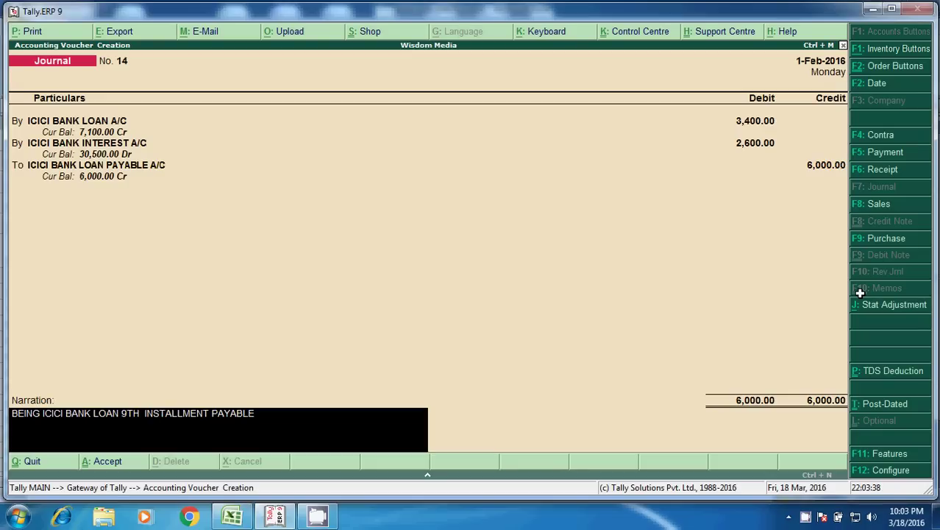
key("BackSpace")
type("10")
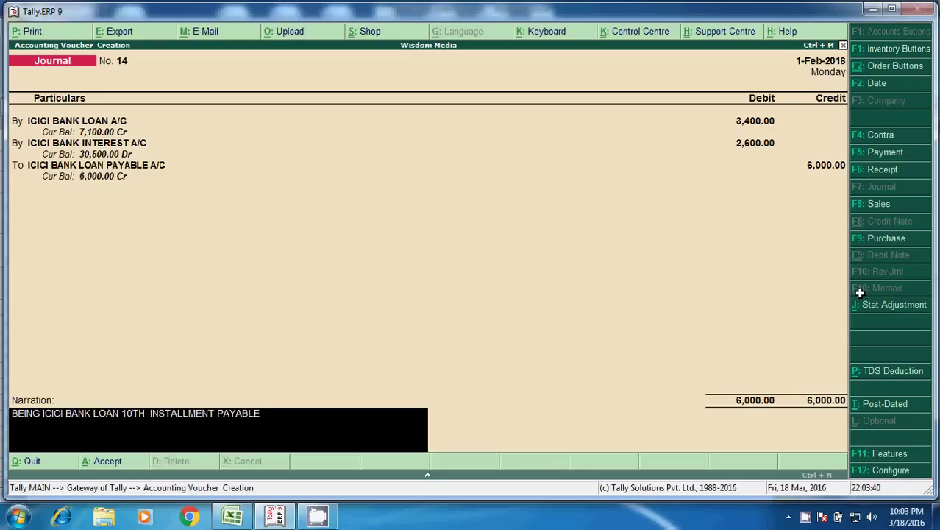
key("Return")
key("Return")
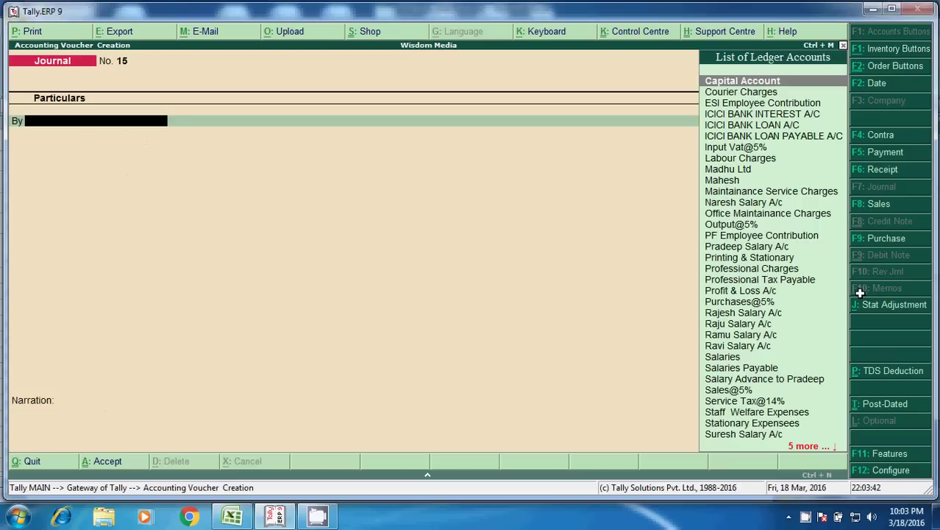
Start a payment voucher and debit ICICI BANK LOAN PAYABLE A/C with 6,000 for the tenth instalment.
key("F5")
type("ICI")
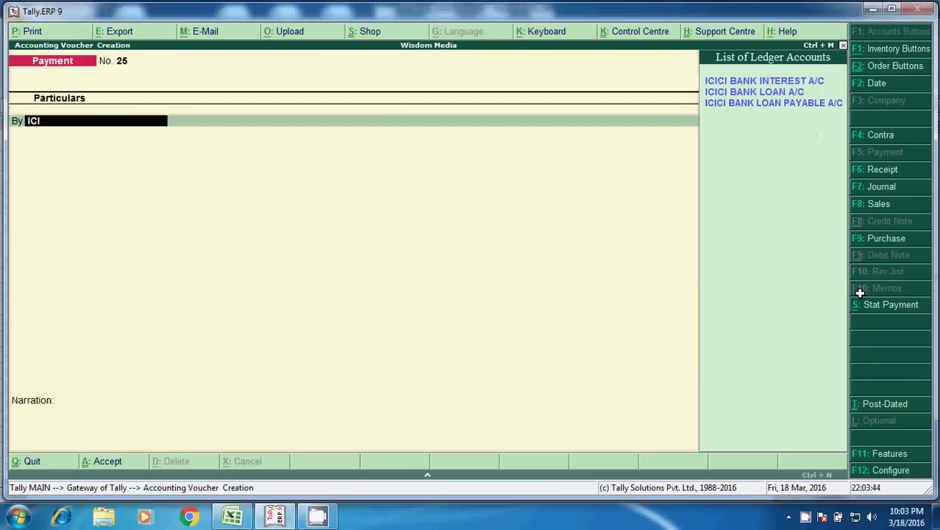
key("Down")
key("Down")
key("Return")
key("alt+Tab")
key("alt+Tab")
type("6,00")
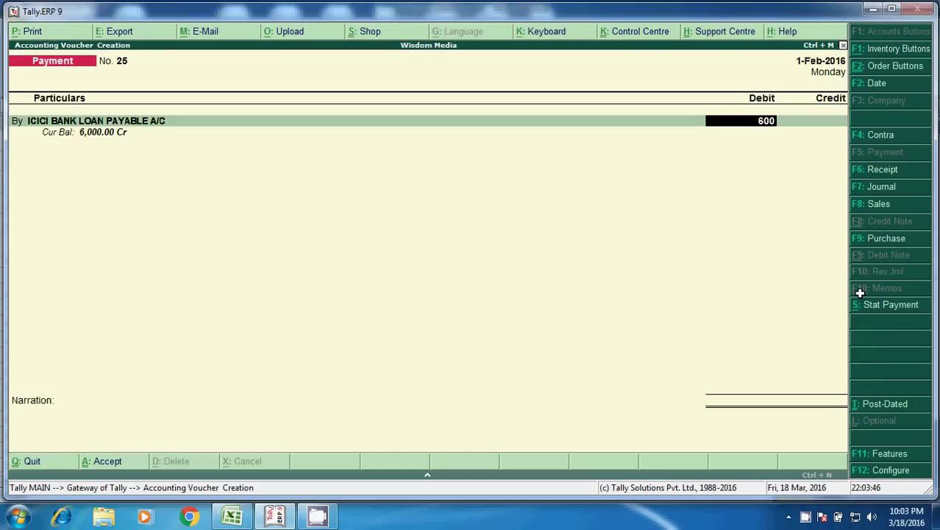
type("0")
key("Return")
Credit HDFC Bank with 6,000 in the tenth instalment's payment voucher and accept its default bank allocation details.
key("Return")
key("Return")
key("Return")
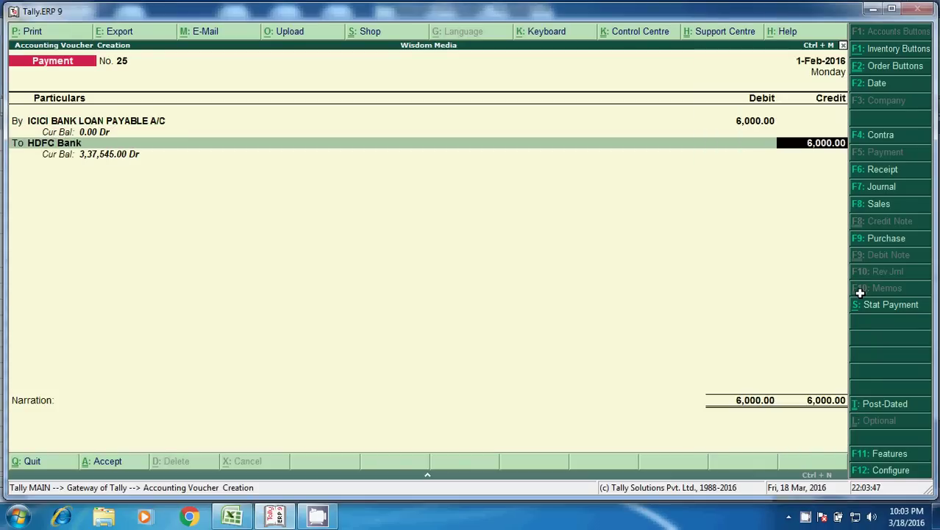
key("Return")
key("Return")
key("Return")
key("Return")
key("Return")
key("Return")
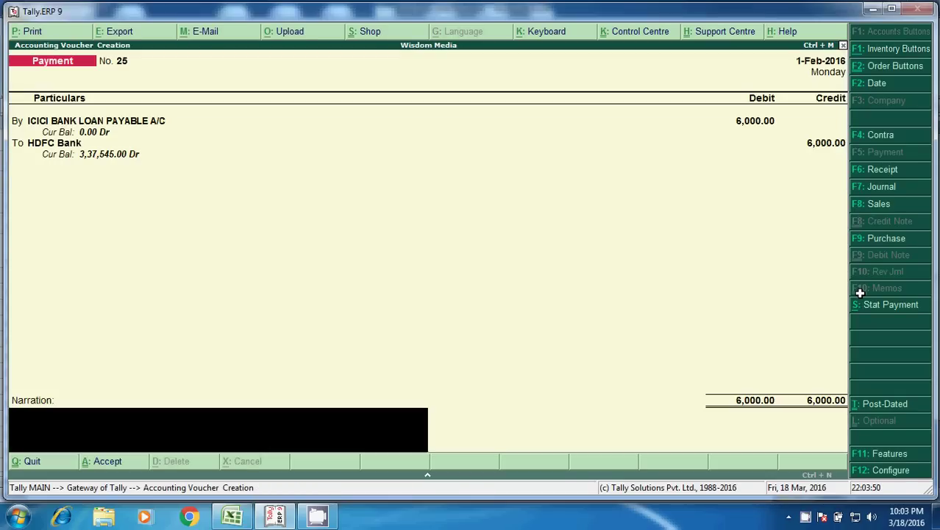
Reuse the last payment narration, reword it to "BEING ICICI BANK LOAN 10TH INSTALLMENT PAID" and save the payment voucher.
type("BEING ICICI BANK LOAN 9TH  INSTALLMENT PAID")
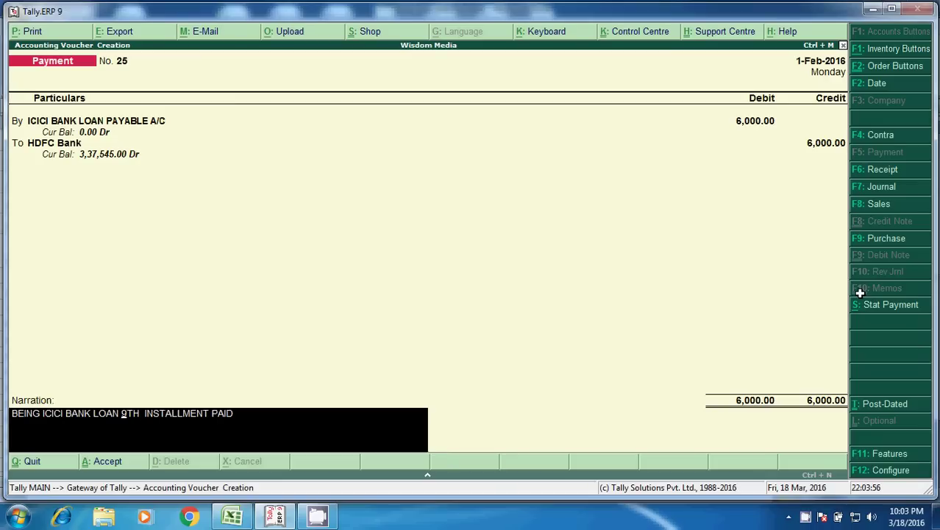
key("Delete")
type("10")
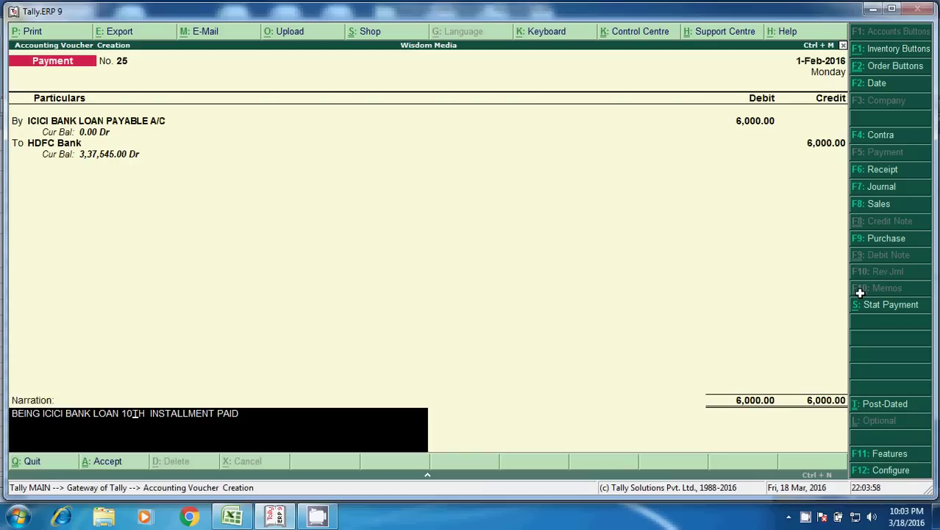
key("Return")
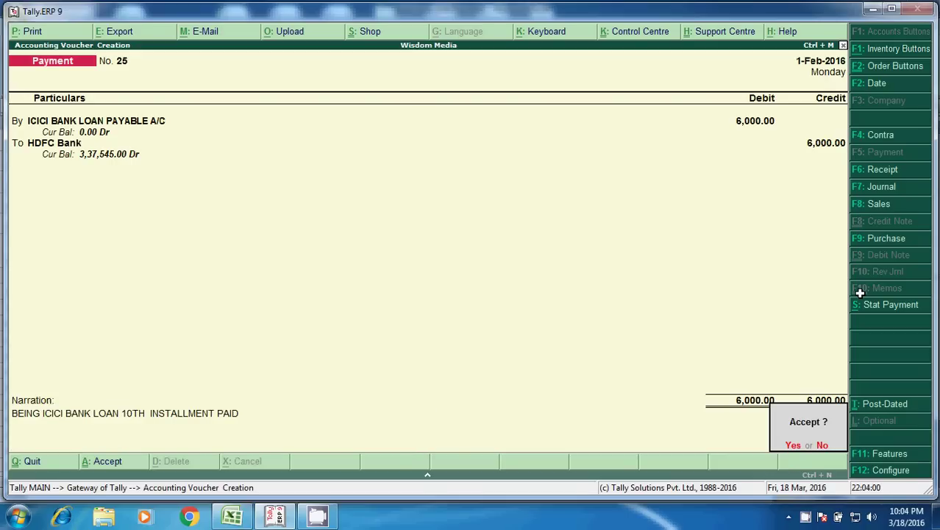
key("Return")
Start a journal voucher and debit ICICI BANK LOAN A/C with the eleventh instalment's principal of 3,500 from the Excel table.
key("F7")
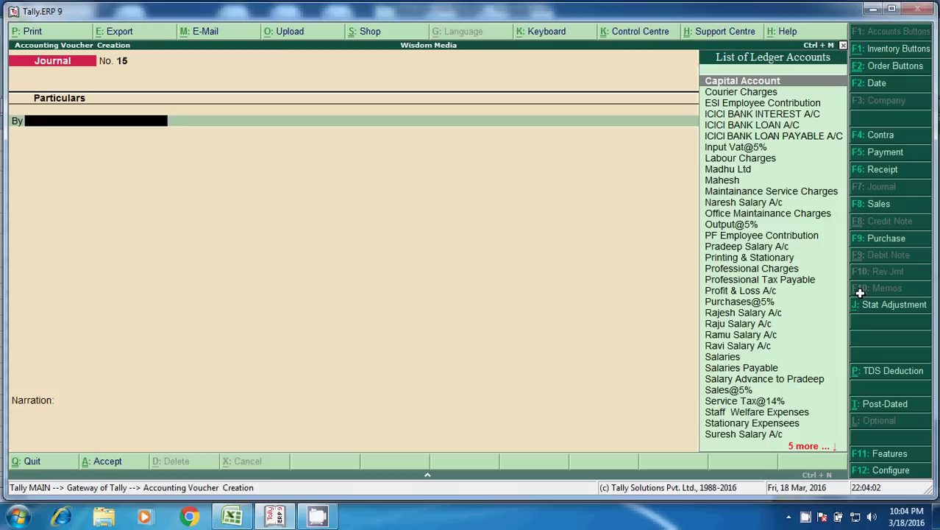
type("IC")
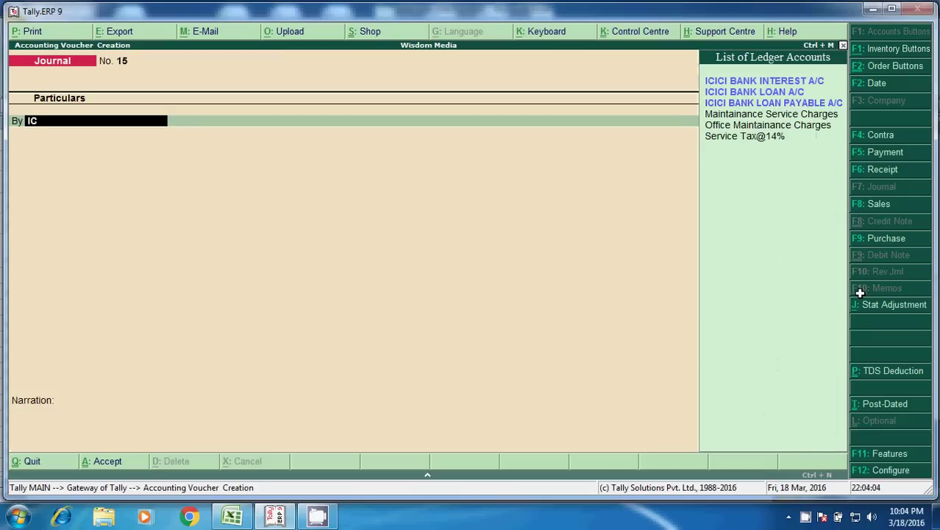
key("Down")
key("Return")
key("alt+Tab")
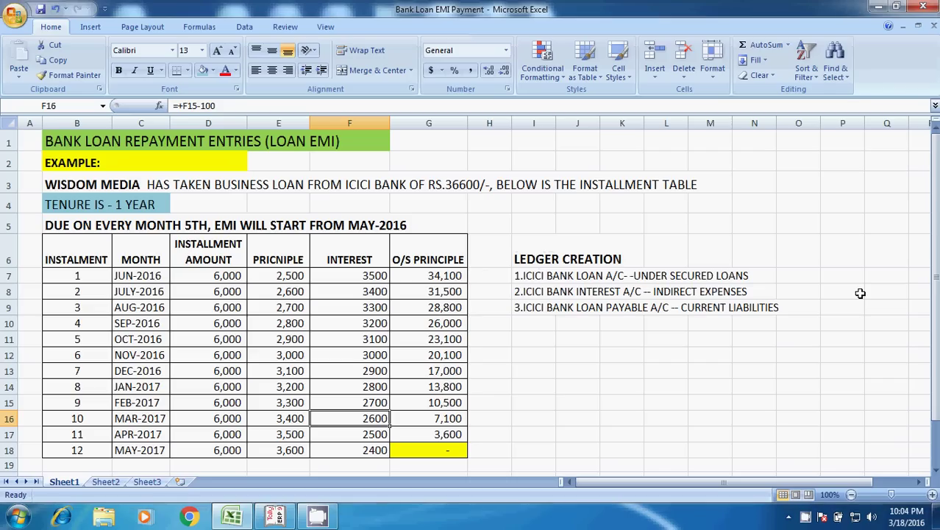
key("Left")
key("Down")
key("alt+Tab")
type("3500")
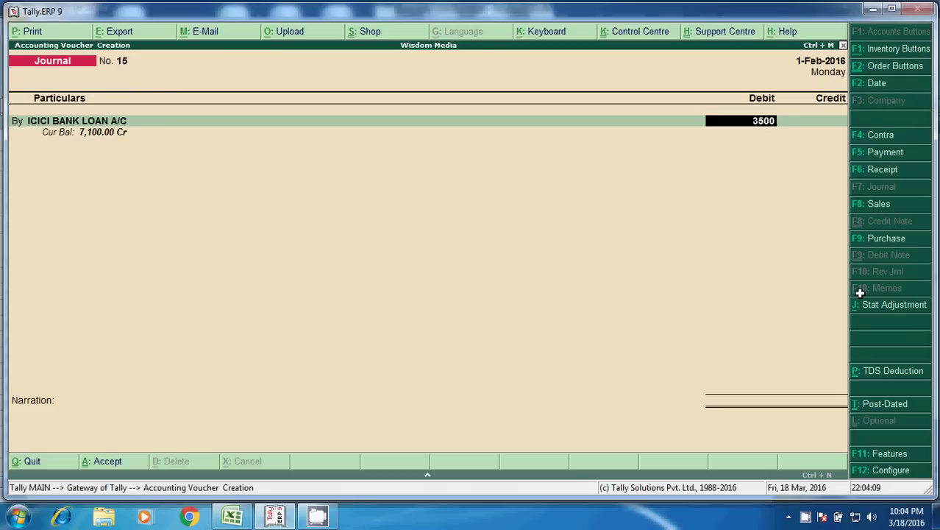
key("Return")
Debit ICICI BANK INTEREST A/C with the eleventh instalment's interest of 2,500 from the Excel table.
key("b")
key("Return")
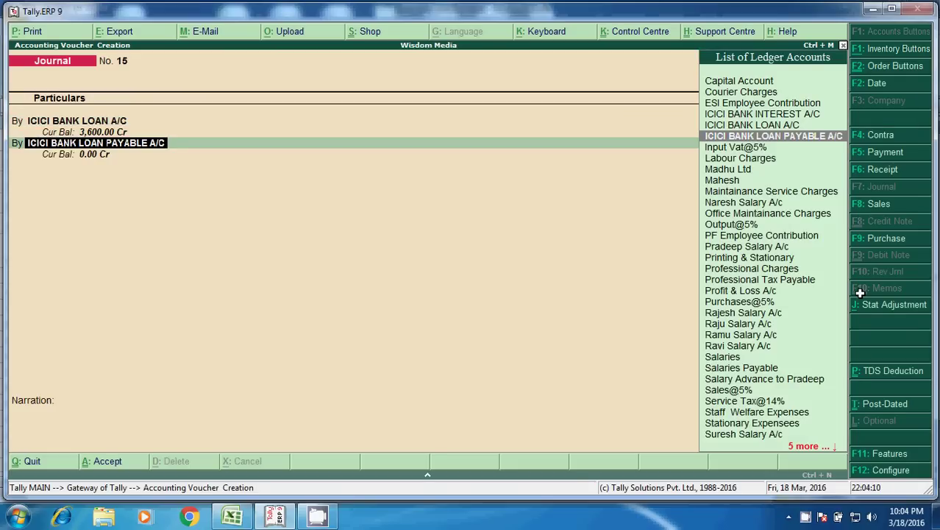
type("IC")
key("Return")
key("alt+Tab")
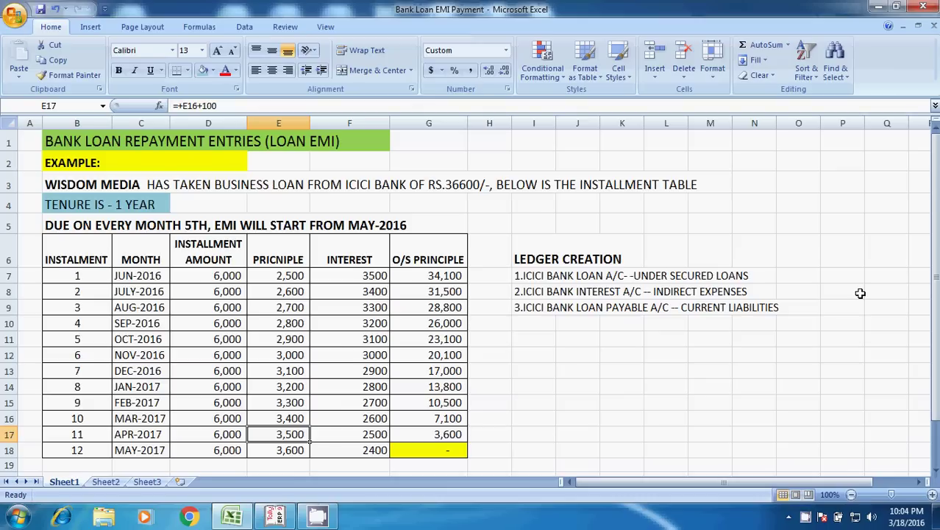
key("Right")
key("alt+Tab")
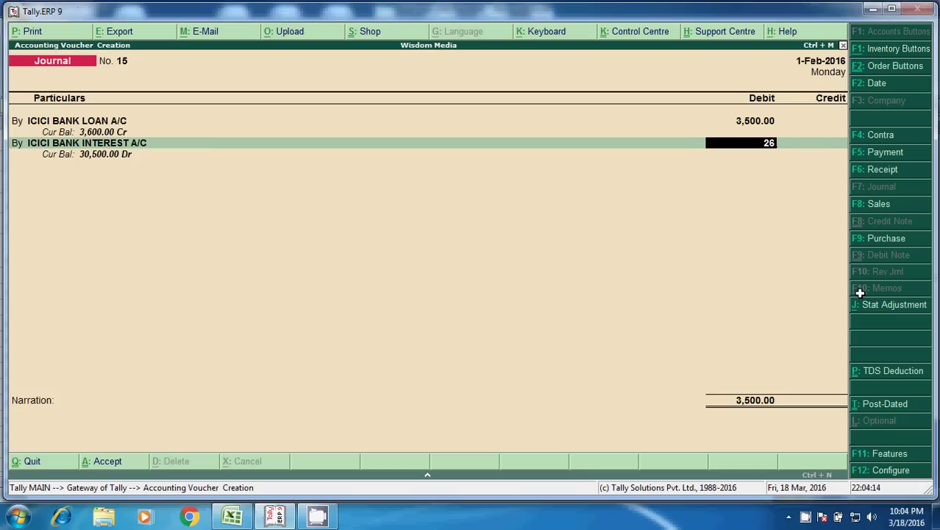
type("2,500")
key("Return")
Credit ICICI BANK LOAN PAYABLE A/C with 6,000 in the eleventh instalment's journal.
key("Return")
key("Return")
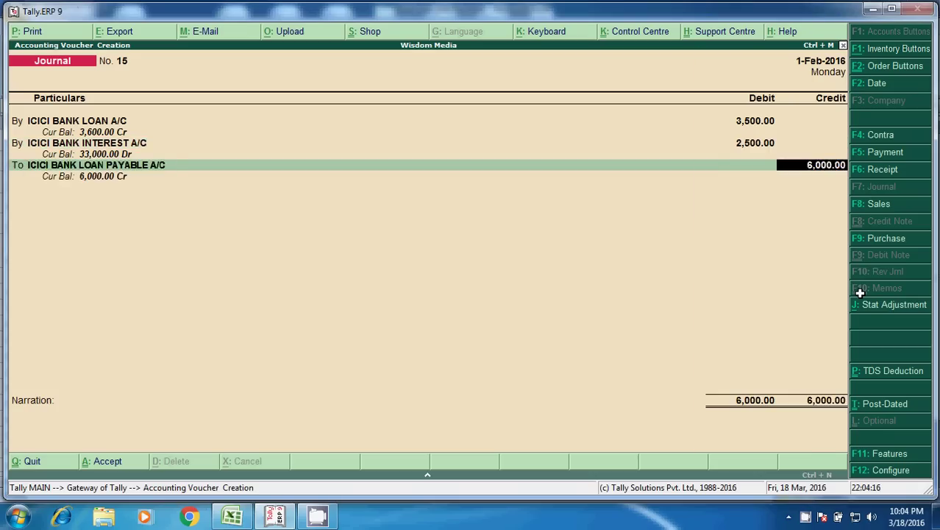
key("Return")
Reuse the last journal narration, reword it to "BEING ICICI BANK LOAN 11TH INSTALLMENT PAYABLE" and save the journal voucher.
type("BEING ICICI BANK LOAN 10TH  INSTALLMENT PAYABLE")
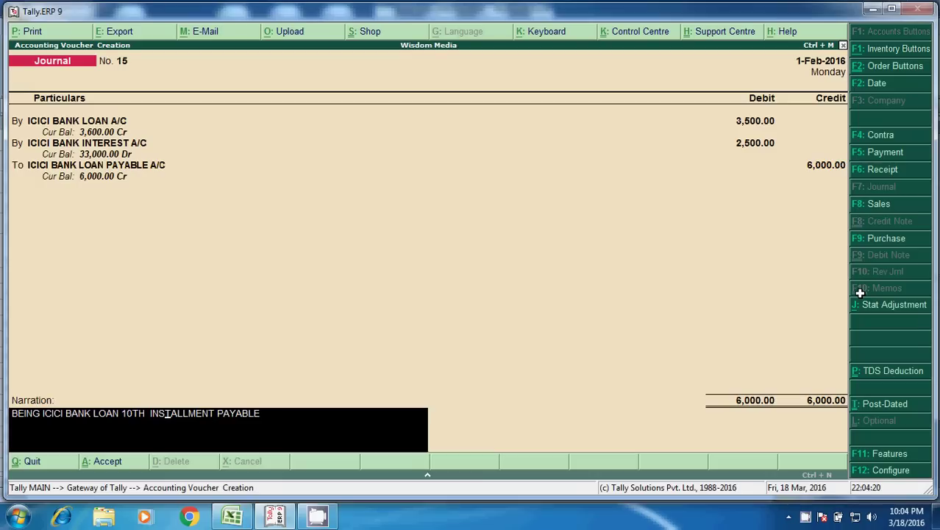
key("Left")
key("Left")
key("Left")
key("Left")
key("Left")
key("Left")
key("Left")
key("Left")
key("Left")
key("Left")
key("Left")
key("Left")
key("Left")
key("Left")
key("Left")
key("Left")
key("Left")
key("Left")
key("Left")
key("Left")
key("BackSpace")
type("1")
key("Return")
key("Return")
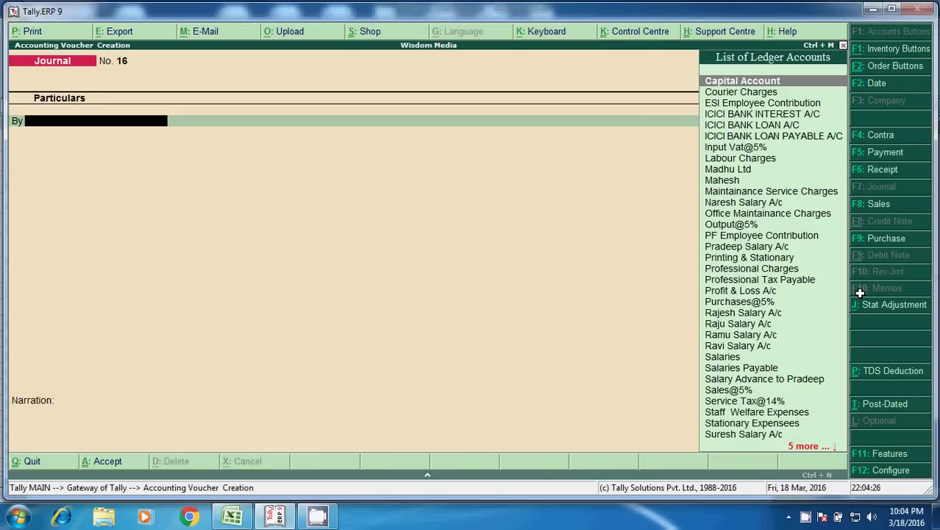
Start a payment voucher and debit ICICI BANK LOAN PAYABLE A/C with 6,000 for the eleventh instalment.
key("F5")
type("ICI")
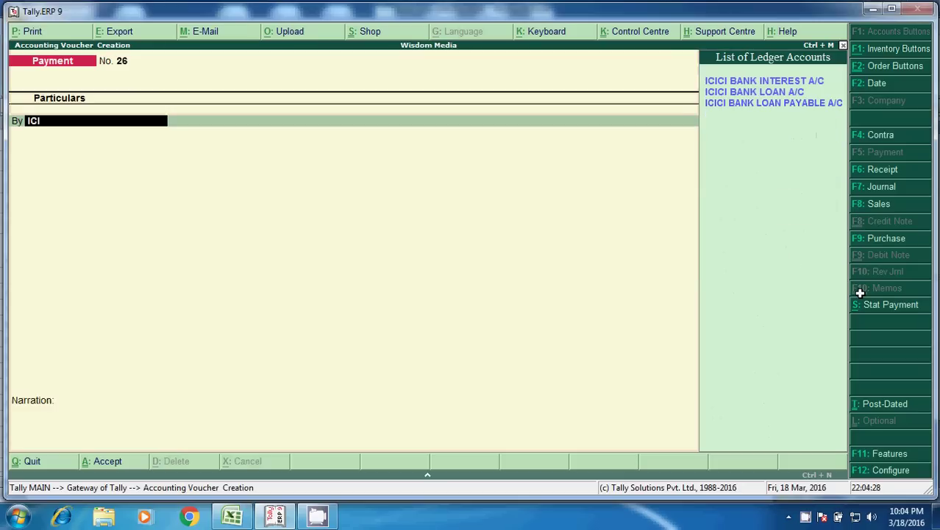
key("Down")
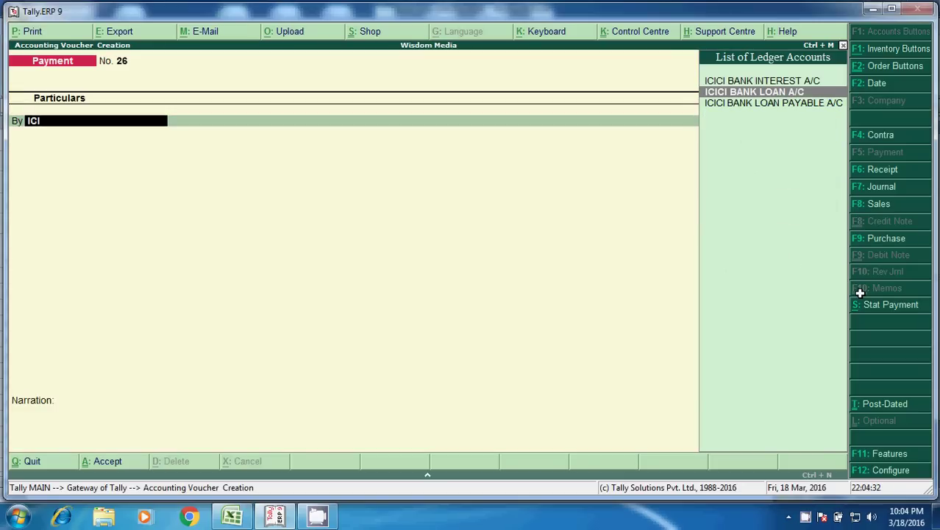
key("Down")
key("Return")
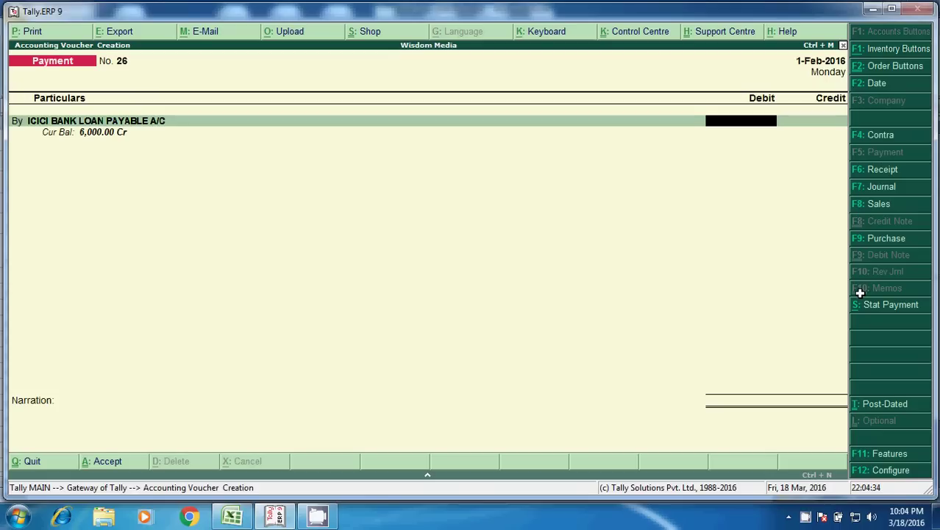
type("6000")
key("Return")
Credit HDFC Bank with 6,000 in the eleventh instalment's payment voucher and accept its default bank allocation details.
key("Return")
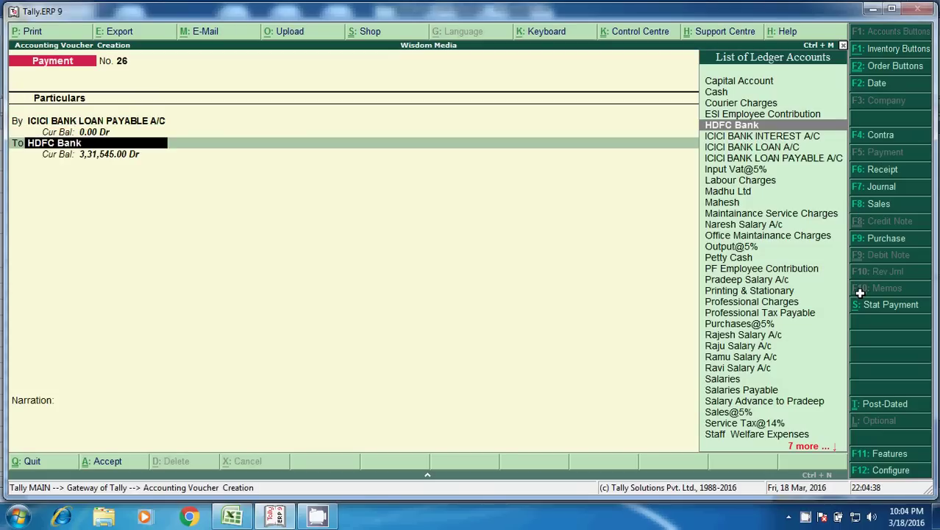
key("Return")
key("Return")
key("Return")
key("Return")
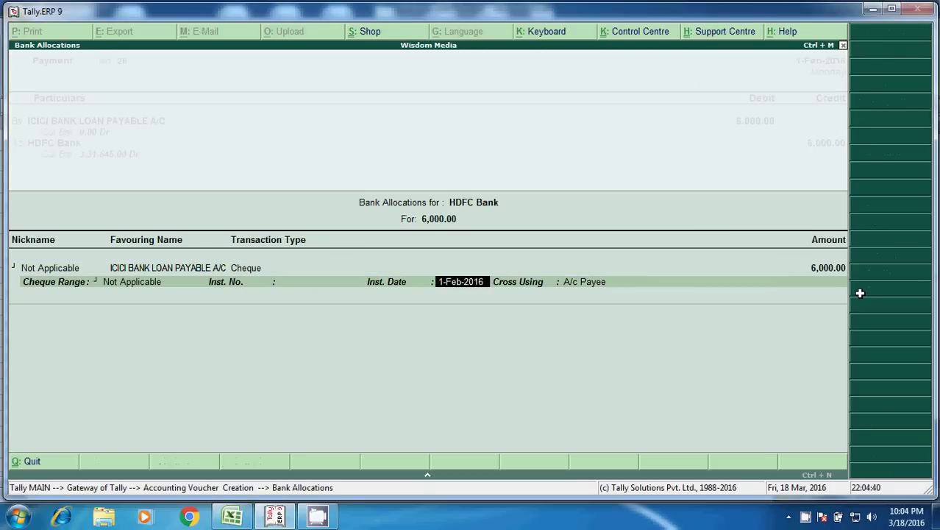
key("Return")
key("Return")
key("Return")
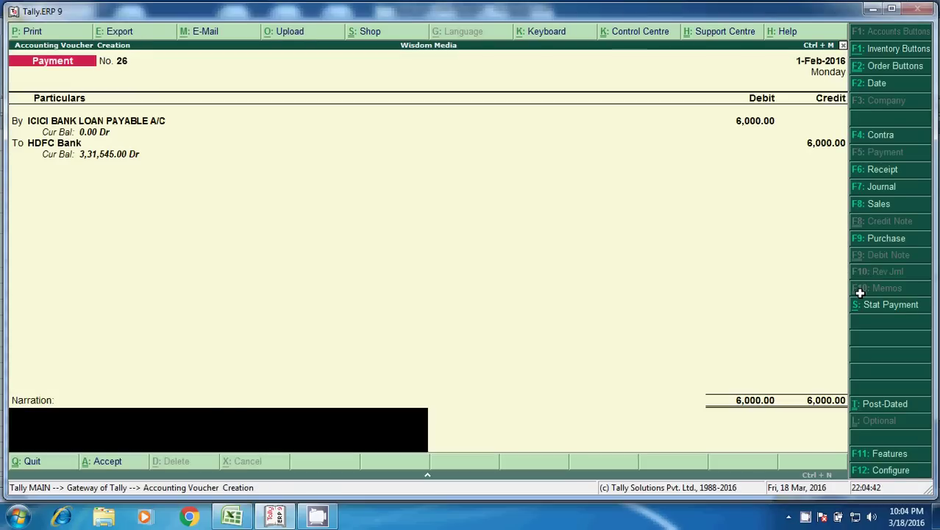
Reuse the last payment narration, reword it to "BEING ICICI BANK LOAN 11TH INSTALLMENT PAID" and save the payment voucher.
type("BEING ICICI BANK LOAN 10TH  INSTALLMENT PAID")
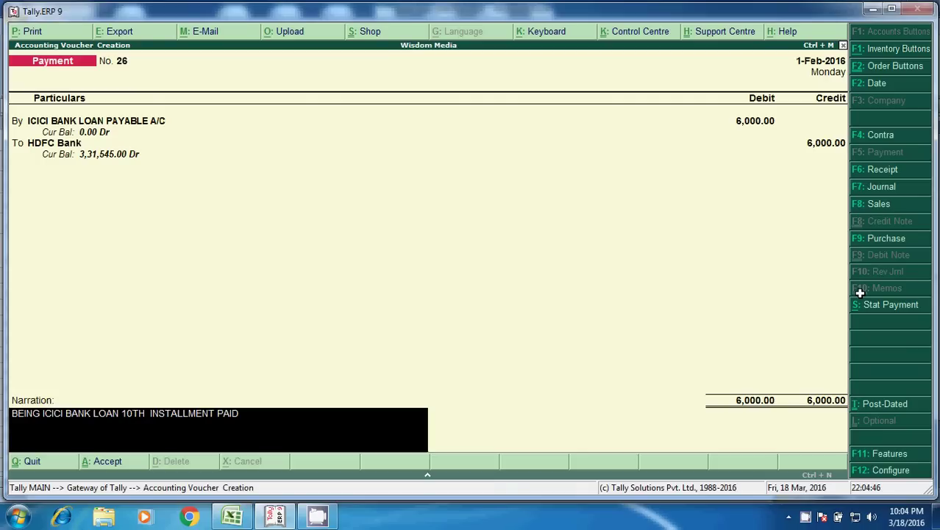
key("BackSpace")
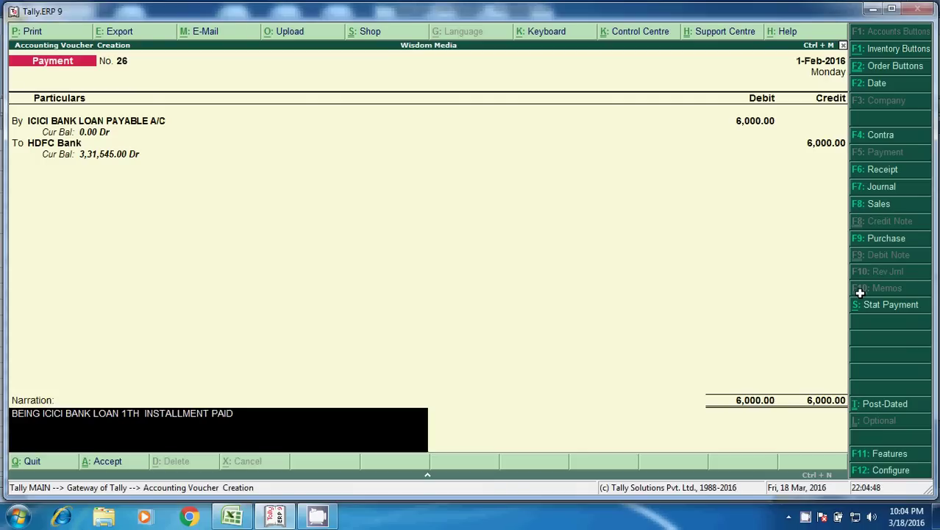
type("1")
key("Return")
key("Return")
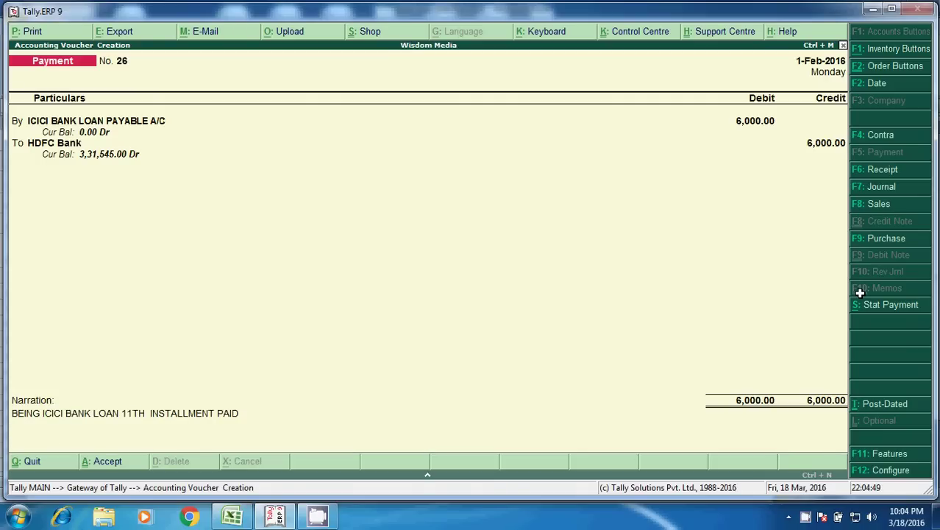
Start a journal voucher and debit ICICI BANK LOAN A/C with the twelfth instalment's principal of 3,600 from the Excel table.
key("F7")
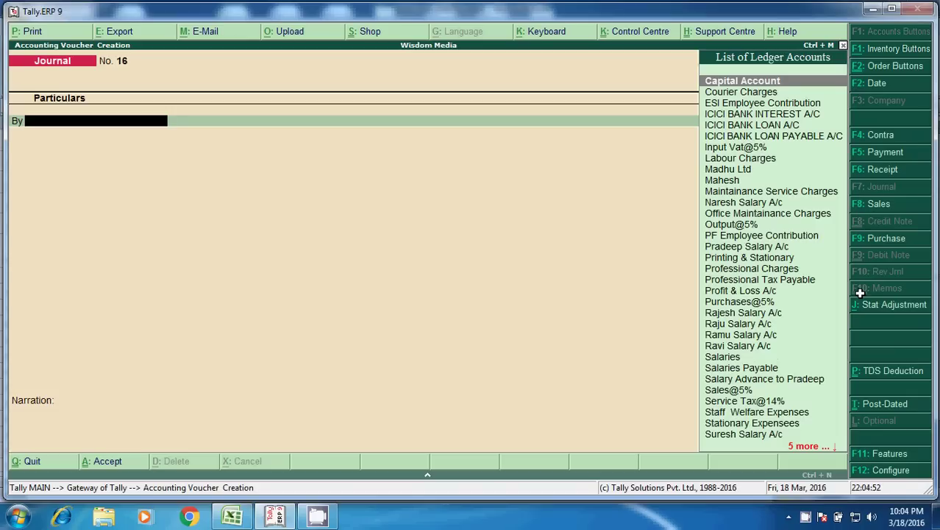
type("IC")
key("Down")
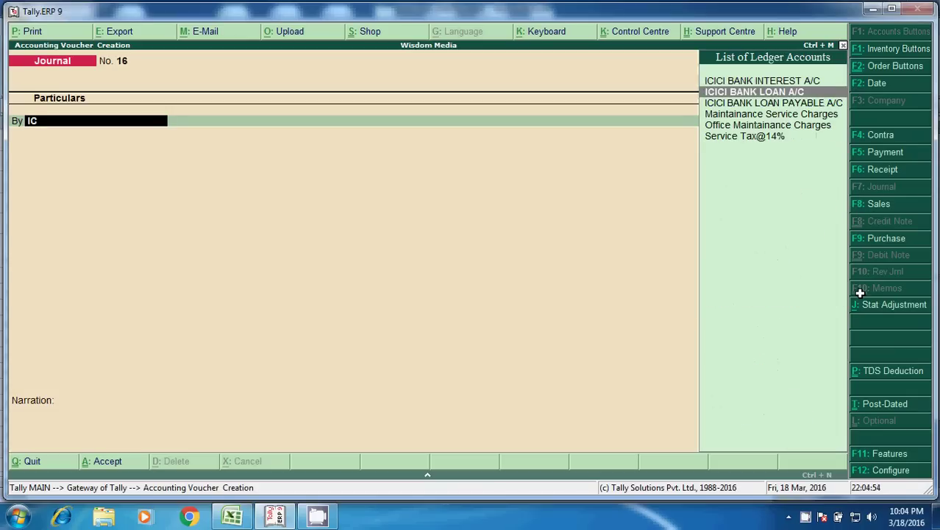
key("Return")
key("alt+Tab")
key("Left")
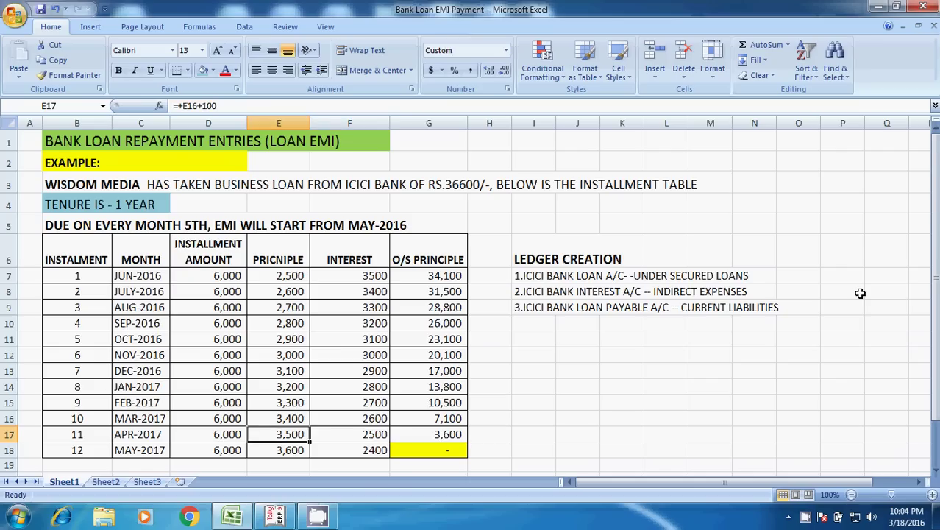
key("Down")
key("alt+Tab")
type("3600")
key("Return")
key("Return")
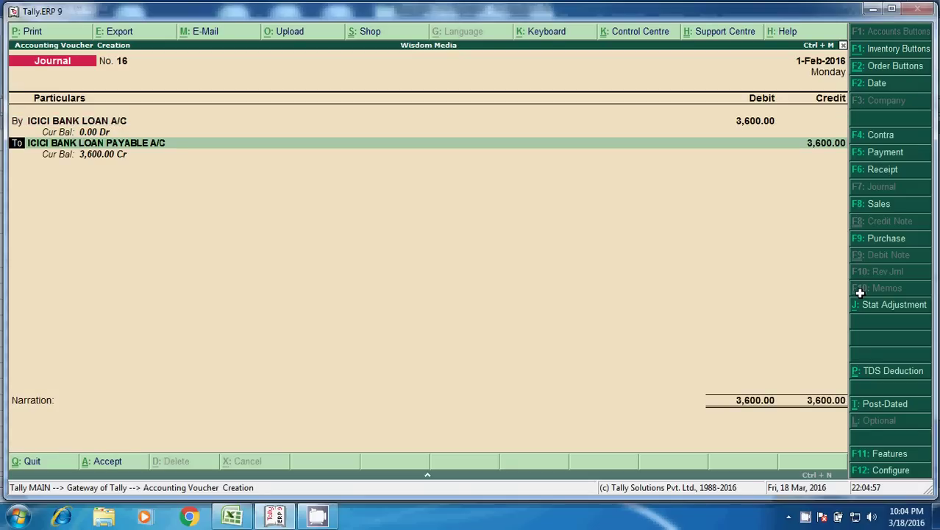
Debit ICICI BANK INTEREST A/C with the twelfth instalment's interest of 2,400 from the Excel table.
key("b")
key("Return")
type("IC")
key("BackSpace")
key("BackSpace")
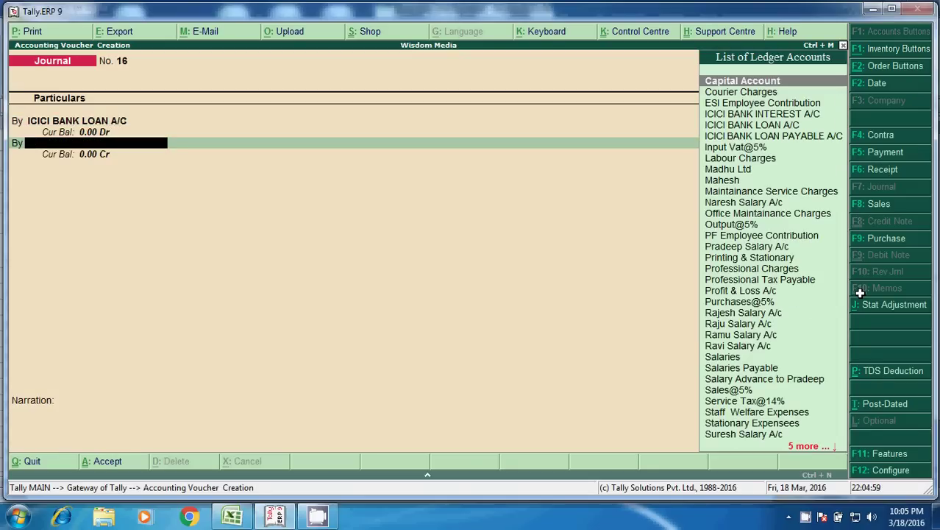
type("IC")
key("Return")
key("alt+Tab")
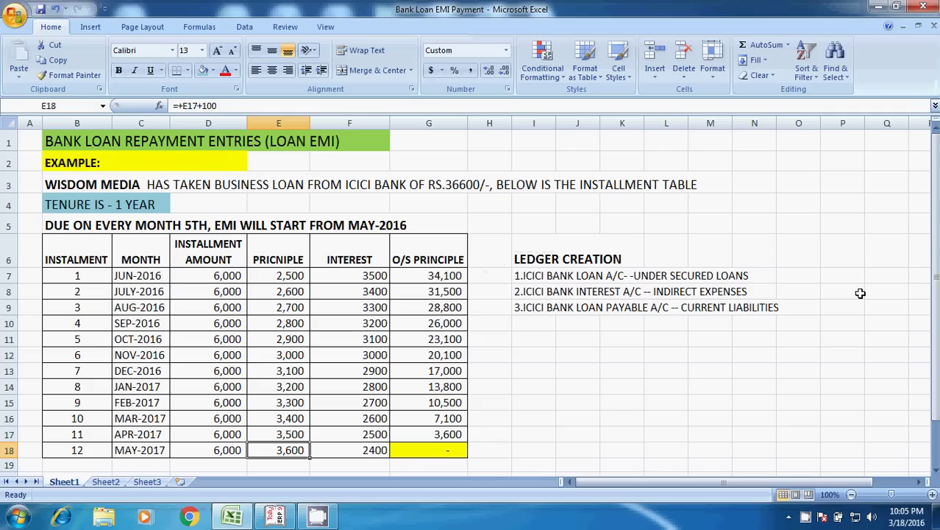
key("Right")
key("alt+Tab")
type("2400")
key("Return")
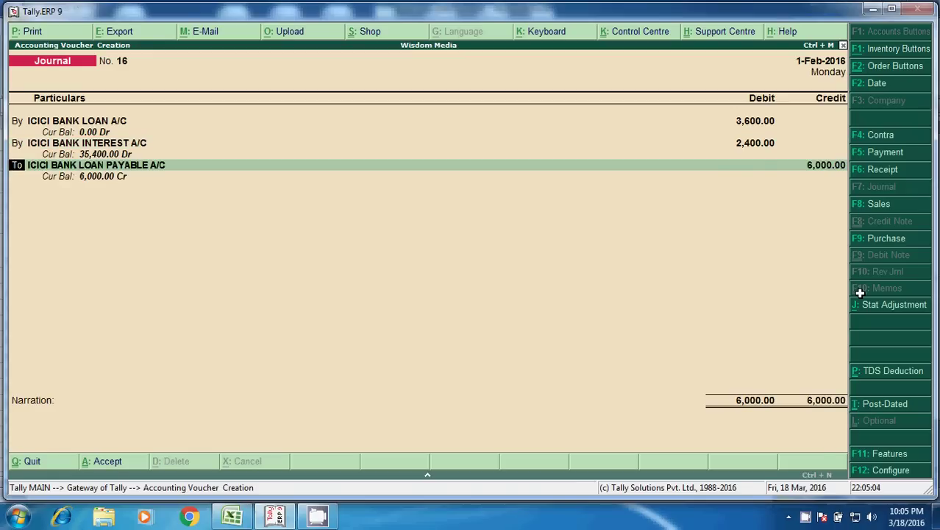
Credit ICICI BANK LOAN PAYABLE A/C with 6,000 in the twelfth instalment's journal.
key("Return")
key("Return")
key("Return")
Reuse the last journal narration, reword it to "BEING ICICI BANK LOAN 12TH INSTALLMENT PAYABLE" and save the journal voucher.
key("ctrl+alt+v")
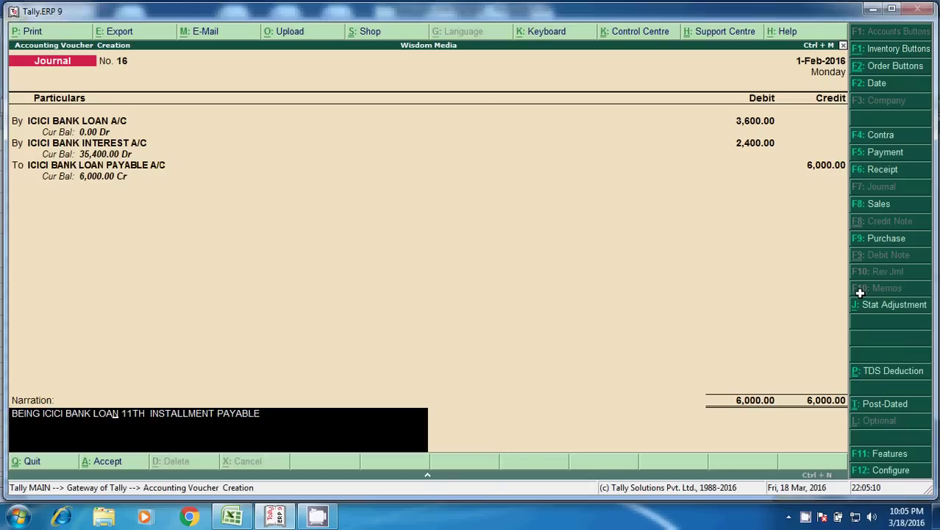
key("BackSpace")
type("2")
key("Return")
key("Return")
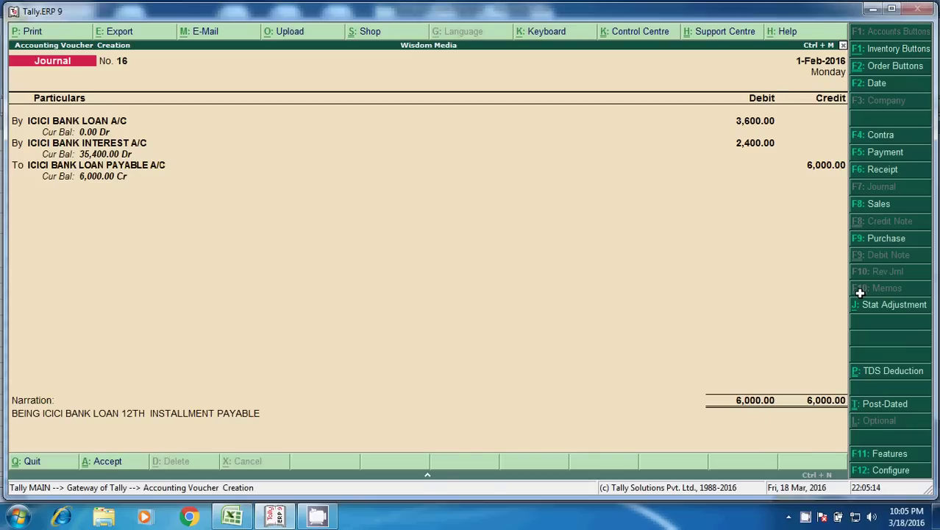
Start a payment voucher debiting ICICI BANK LOAN PAYABLE A/C with 6,000 and crediting HDFC Bank with 6,000.
key("F5")
type("ic")
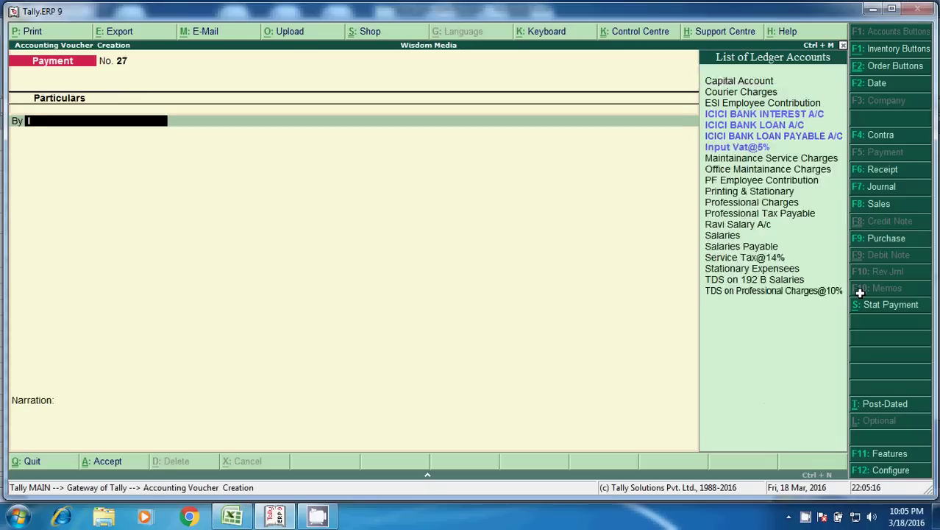
key("Return")
type("6000")
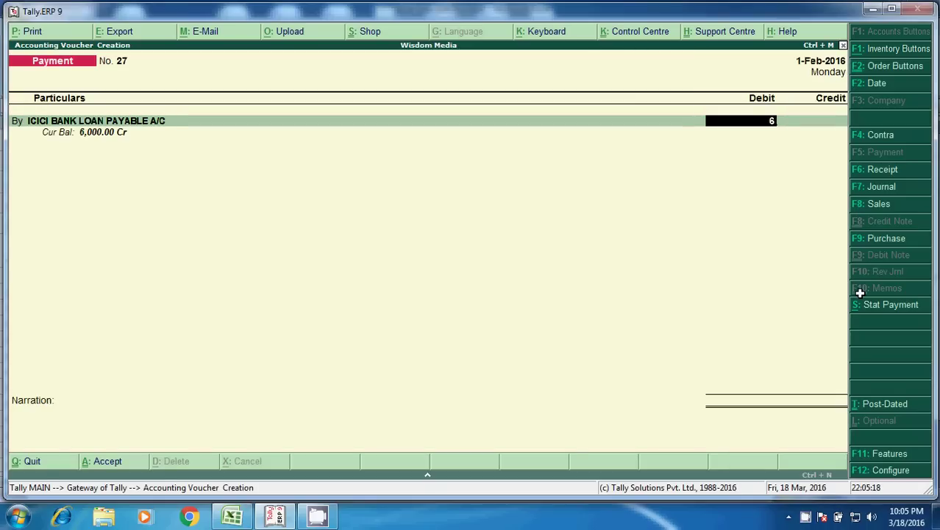
key("Return")
key("Return")
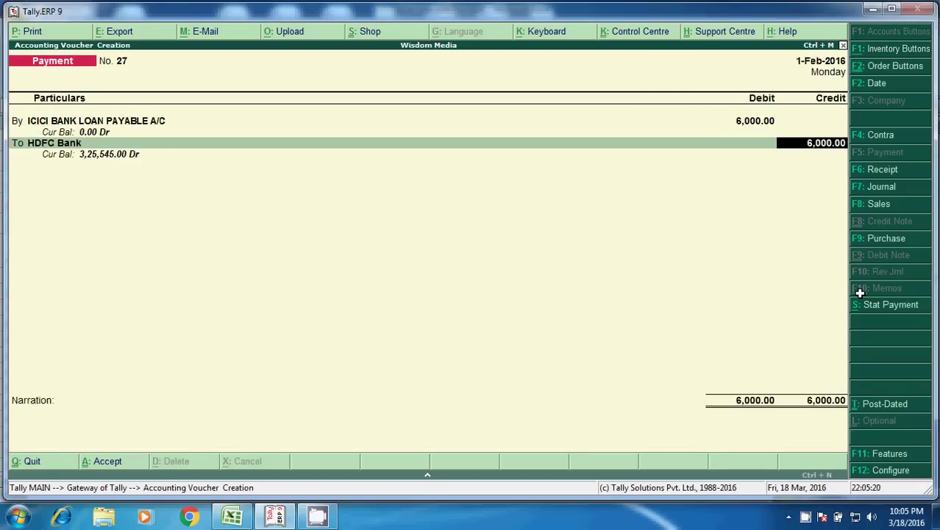
key("Return")
key("Return")
key("Return")
key("Return")
key("Return")
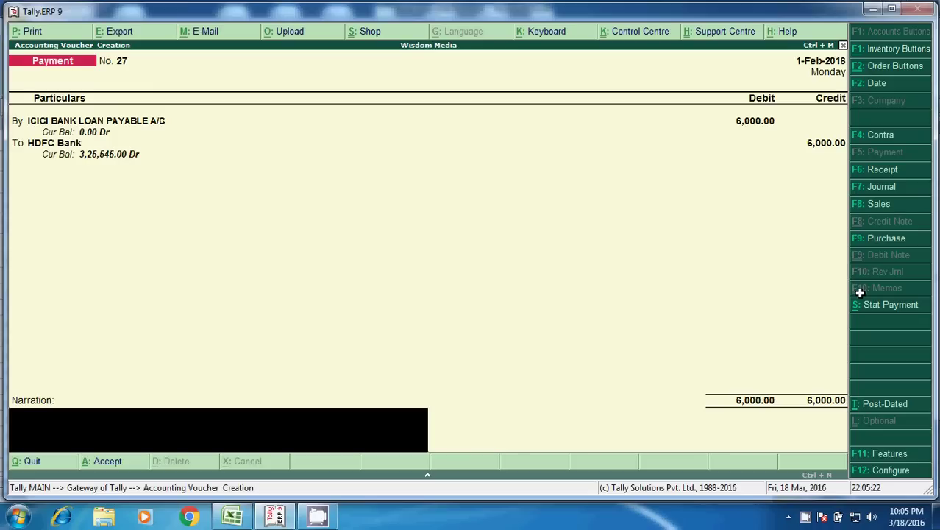
Reuse the last payment narration, reword it for the 12TH instalment paid and save the payment voucher.
type("BEING ICICI BANK LOAN 11TH  INSTALLMENT PAID")
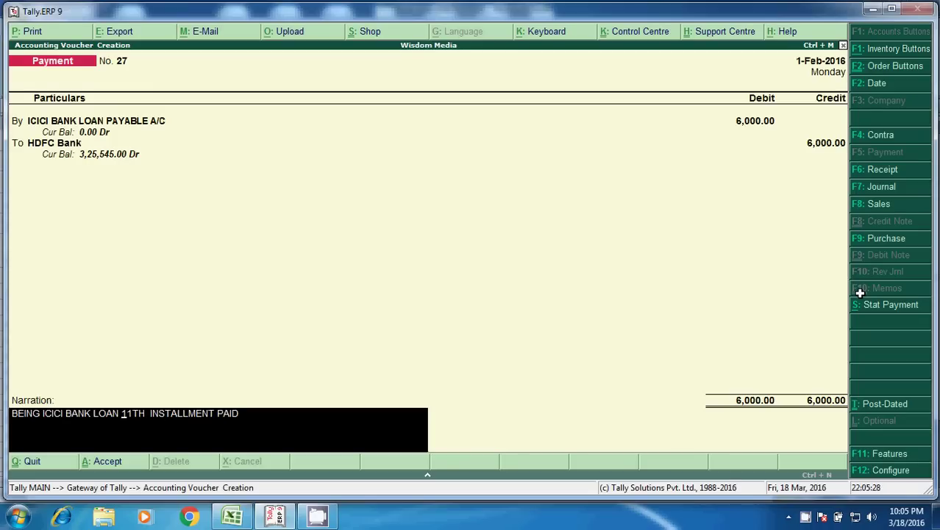
key("BackSpace")
type("2")
key("Return")
key("Return")
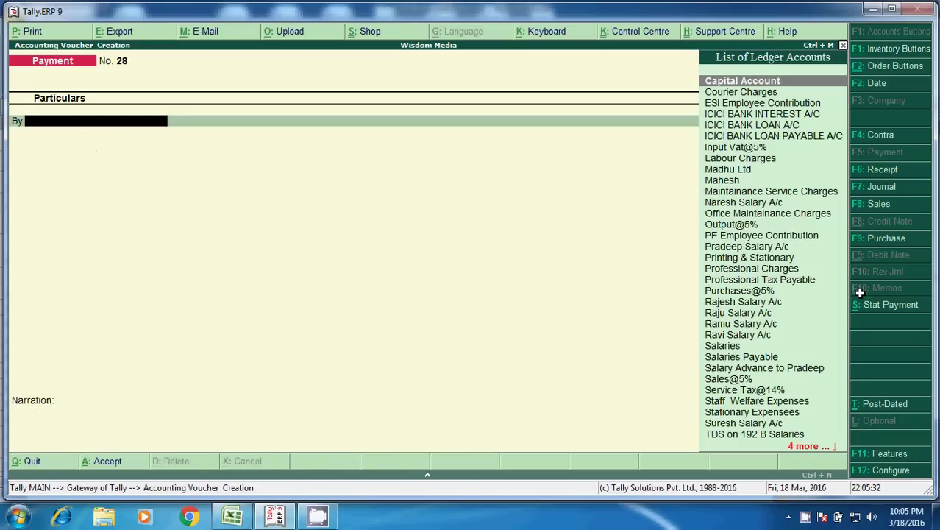
Leave voucher entry and review the twelve instalments and the ICICI BANK LOAN PAYABLE A/C note in the Excel sheet.
key("alt+Tab")
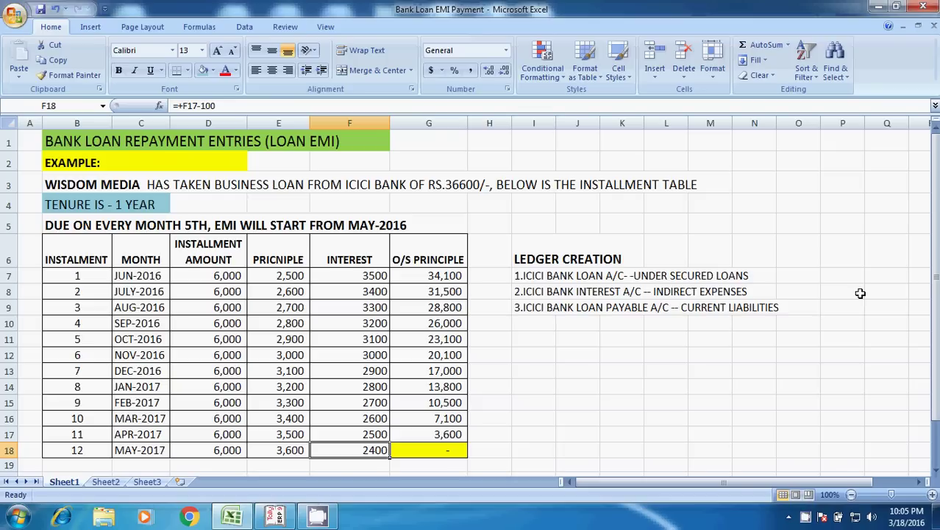
left_click_drag(71, 279, 183, 449)
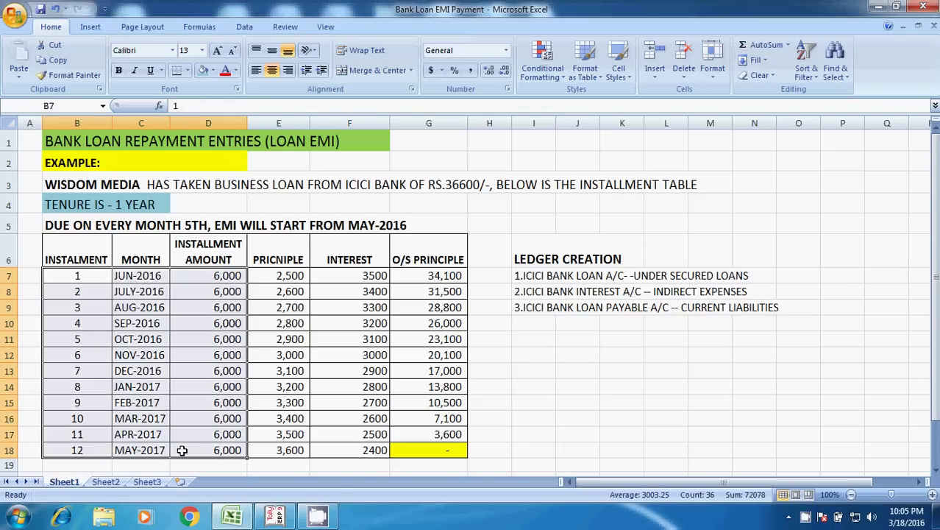
key("alt+Tab")
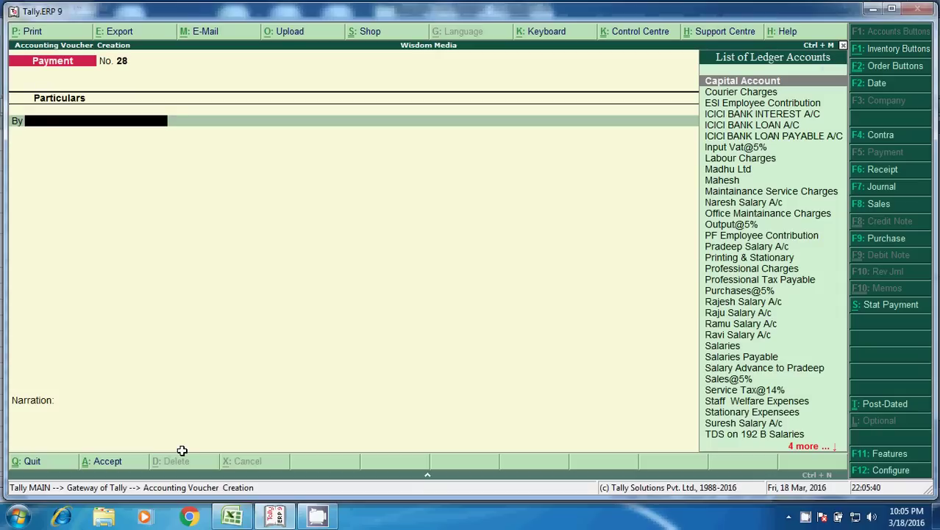
key("Escape")
key("y")
key("alt+Tab")
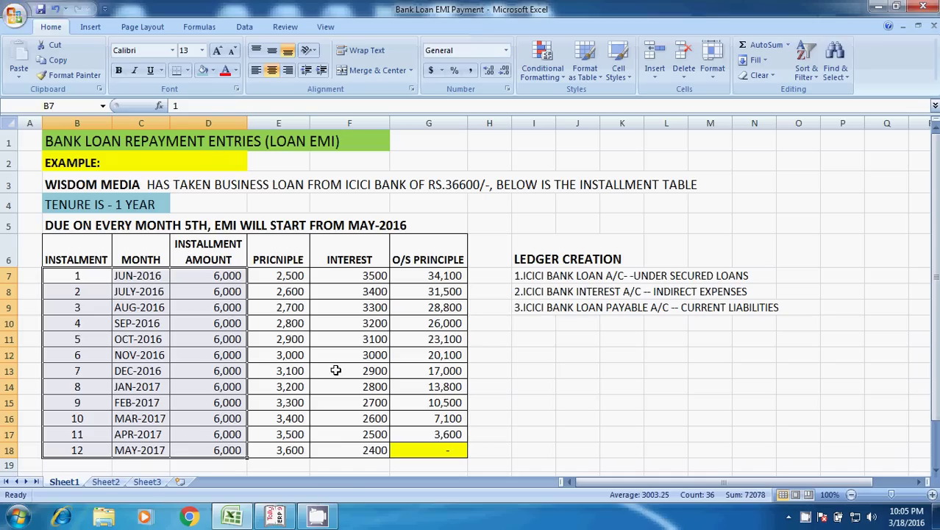
left_click(552, 309)
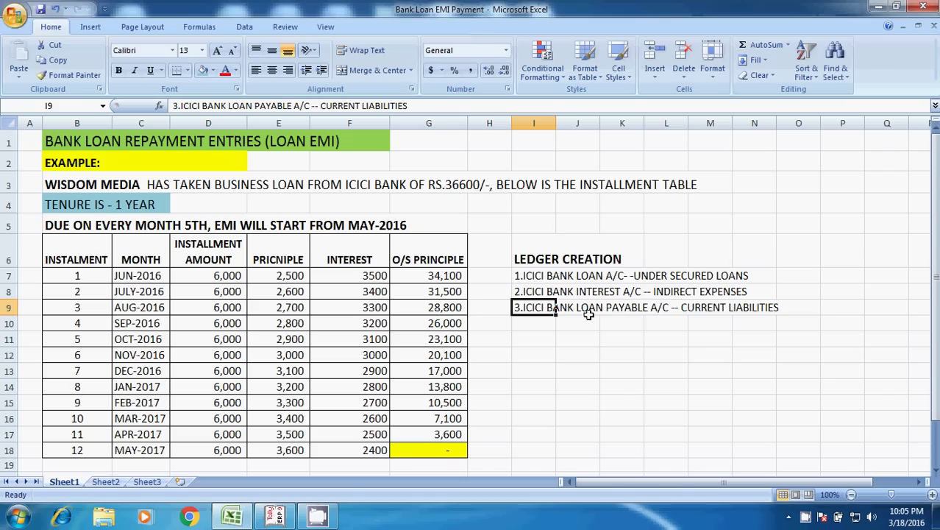
left_click(589, 316)
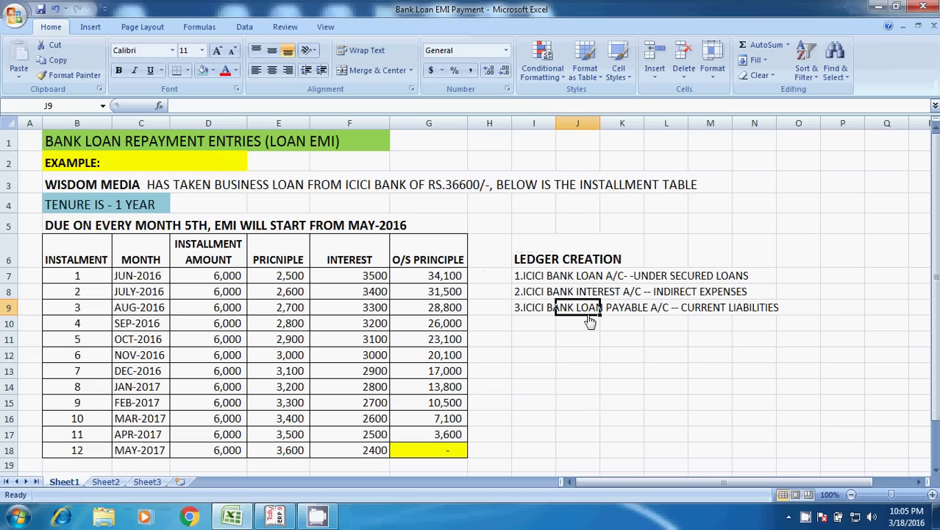
Switch to Tally and display the ledger vouchers of ICICI BANK LOAN PAYABLE A/C.
key("alt+Tab")
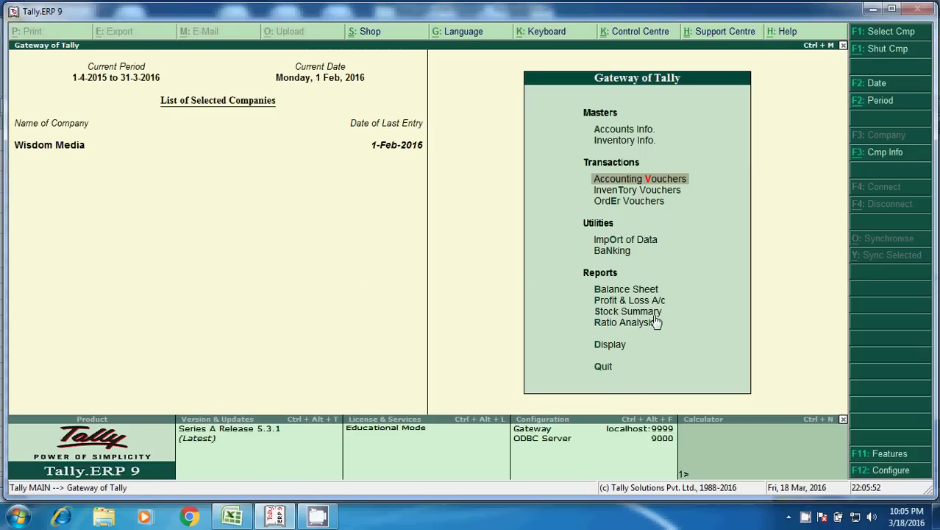
left_click(604, 352)
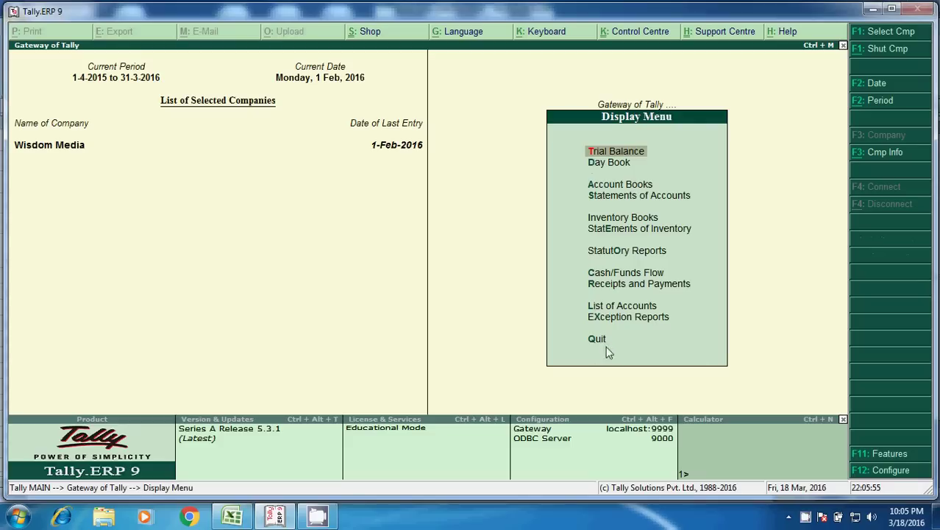
left_click(624, 187)
left_click(620, 215)
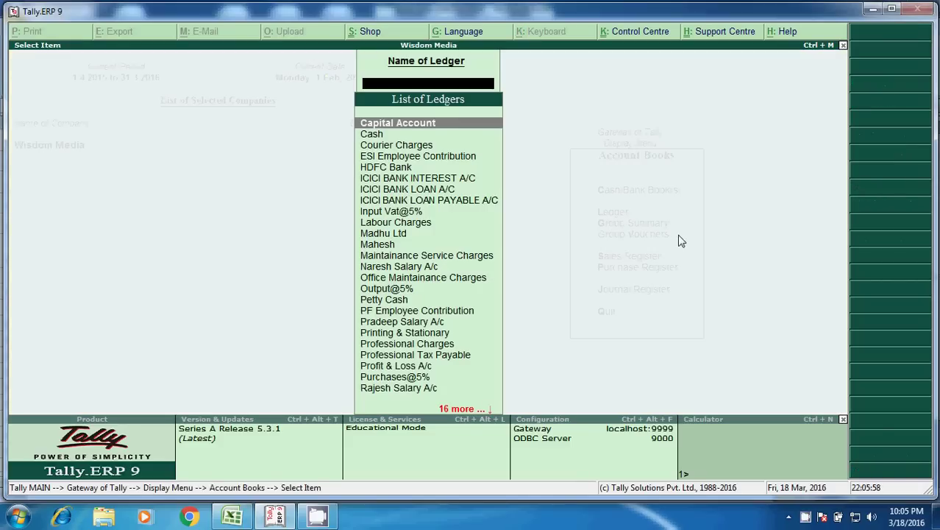
type("IC")
key("Down")
key("Down")
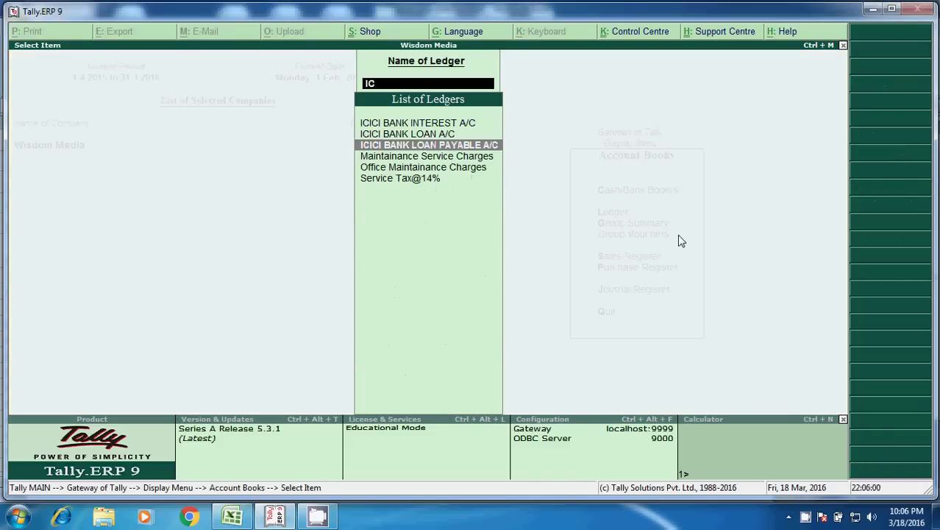
key("Return")
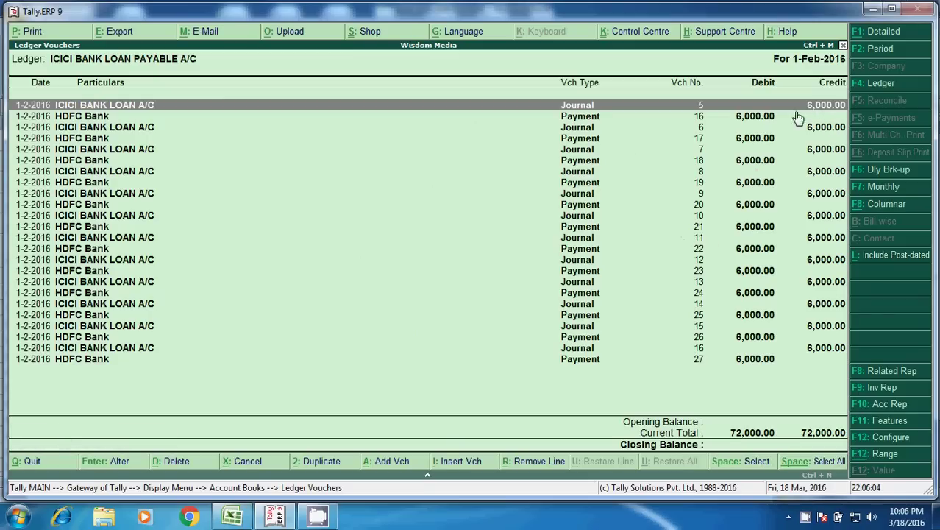
Examine the journal credits against the HDFC Bank payment debits in the loan payable ledger.
key("Down")
key("Down")
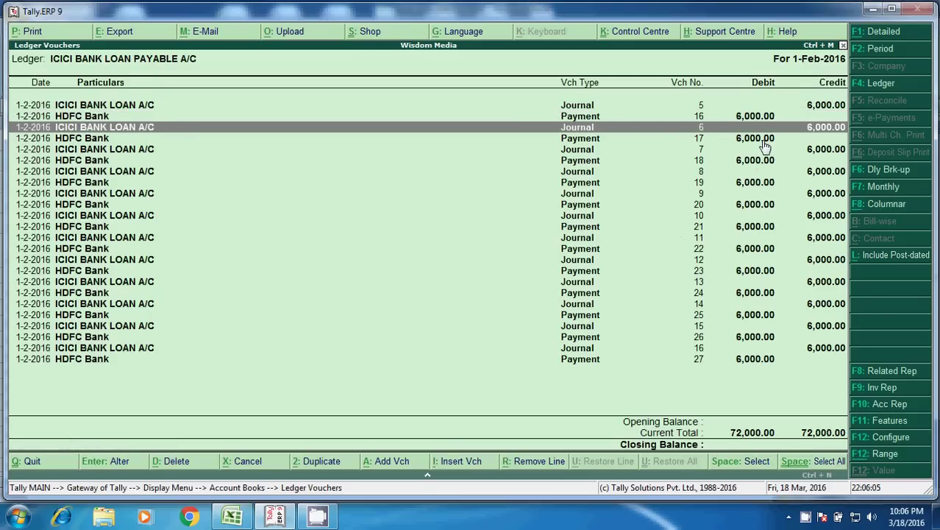
key("Down")
key("Down")
key("Down")
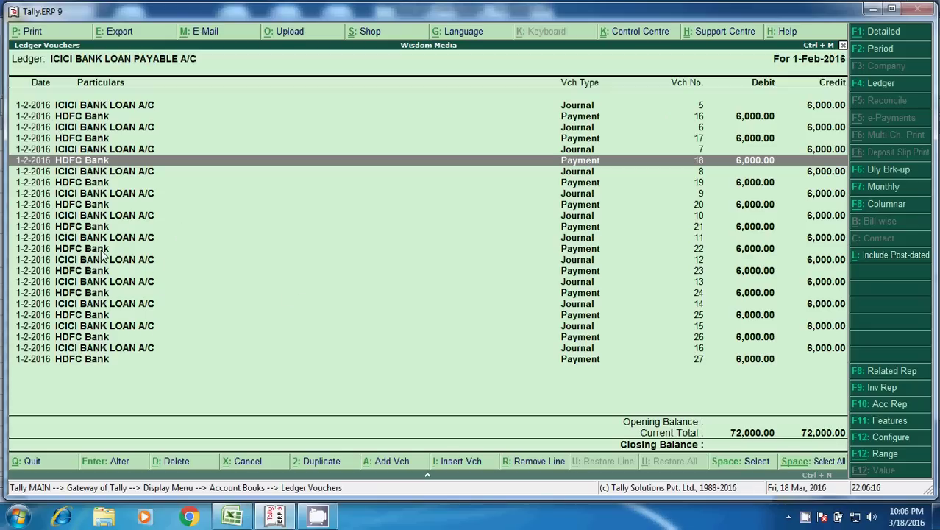
Close the loan payable ledger and display the ledger vouchers of ICICI BANK INTEREST A/C.
key("Escape")
key("alt+Tab")
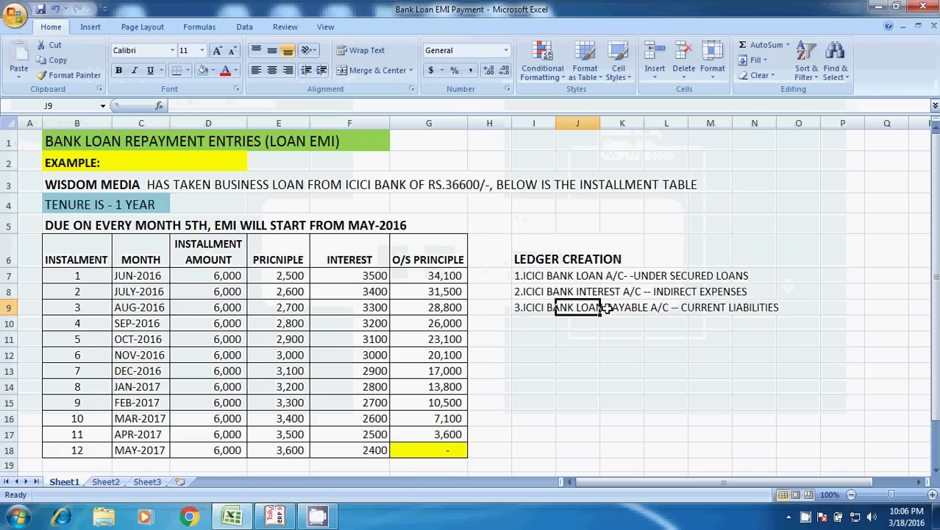
left_click(541, 302)
key("alt+Tab")
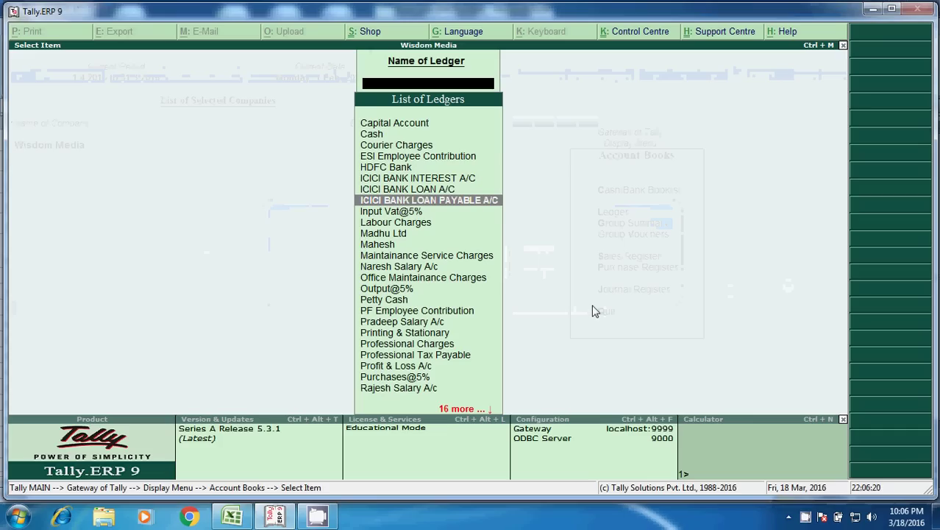
type("IC")
key("Return")
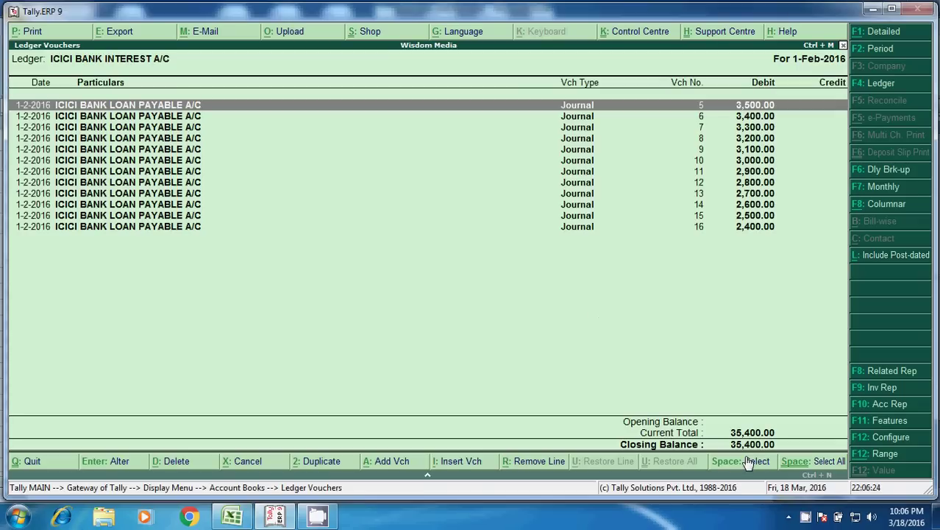
In the Excel sheet, total the interest column F7:F18 with a SUM formula in cell F19.
key("alt+Tab")
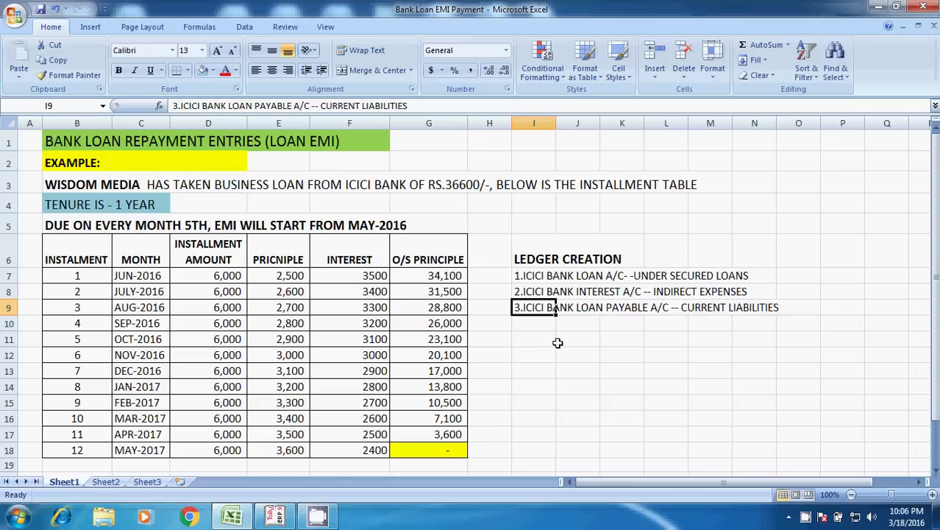
left_click_drag(374, 275, 372, 450)
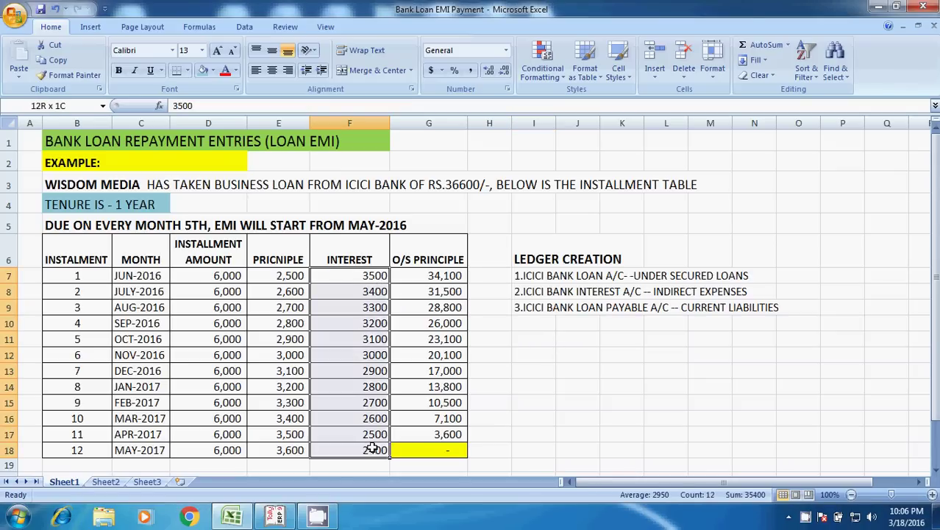
scroll(494, 417, "down", 1)
scroll(493, 417, "down", 2)
left_click(361, 280)
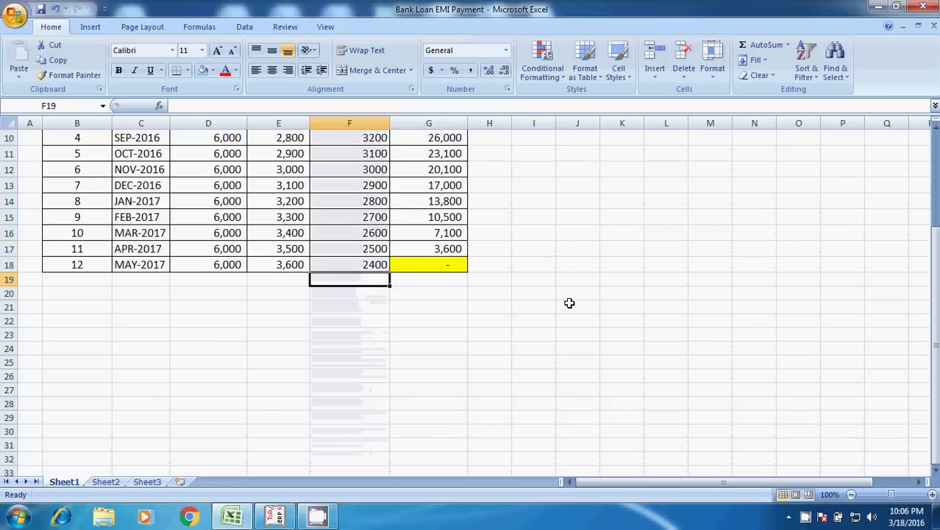
key("alt+equal")
key("Return")
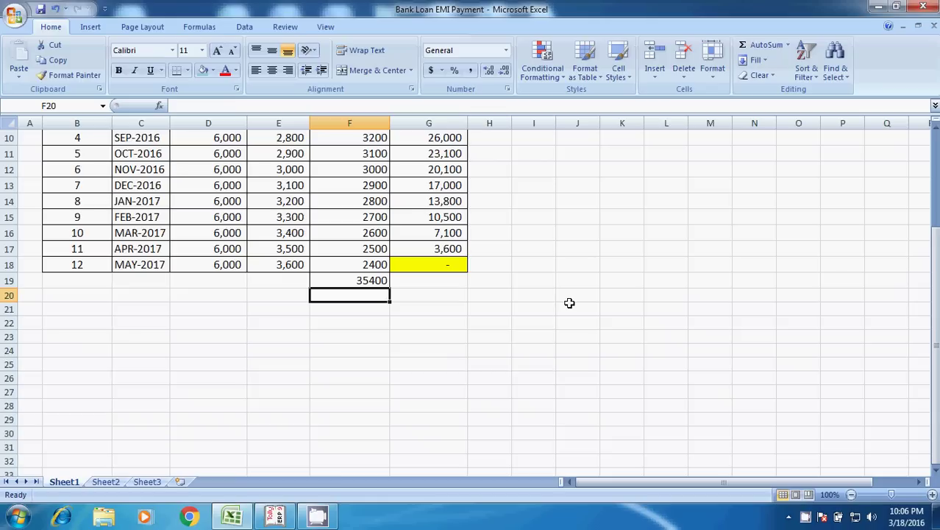
Colour the interest total in cell F19 red.
left_click(351, 282)
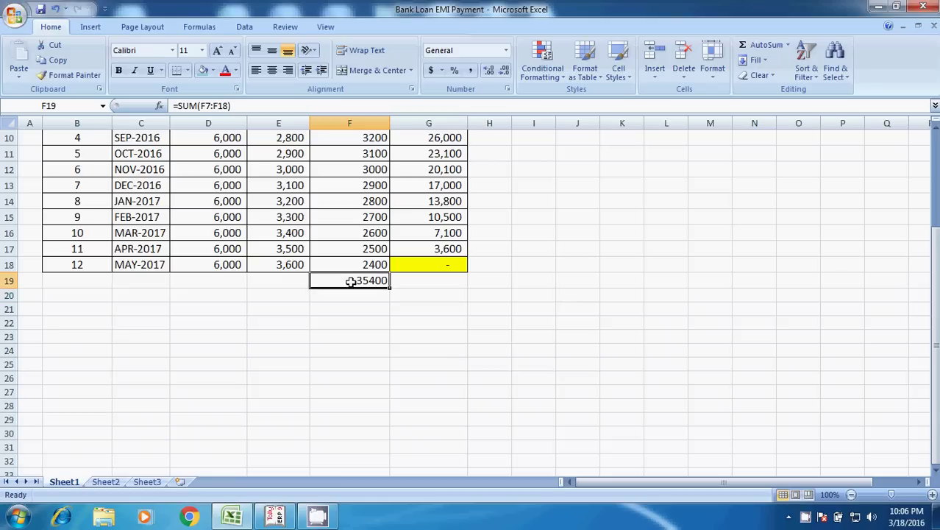
left_click(225, 71)
left_click(280, 280)
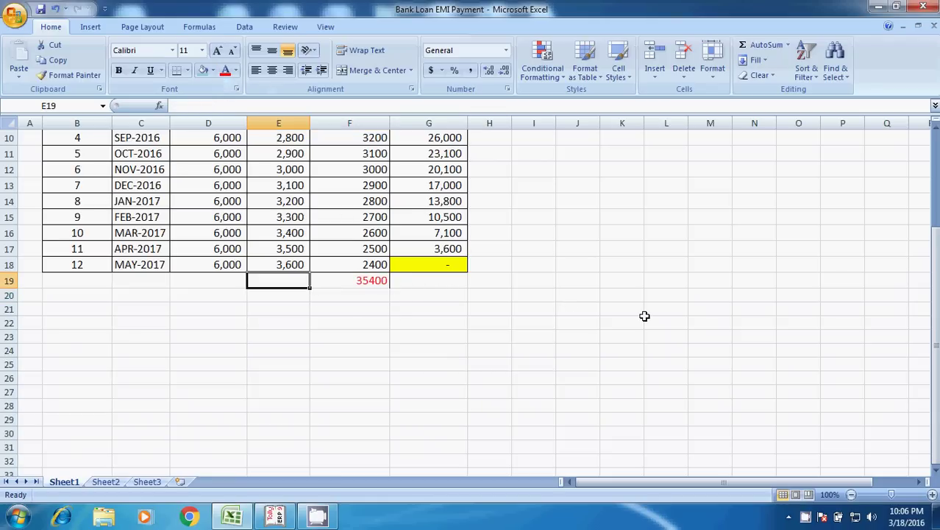
Compare the interest total in cell F19 with the closing balance of ICICI BANK INTEREST A/C in Tally.
key("Right")
key("alt+Tab")
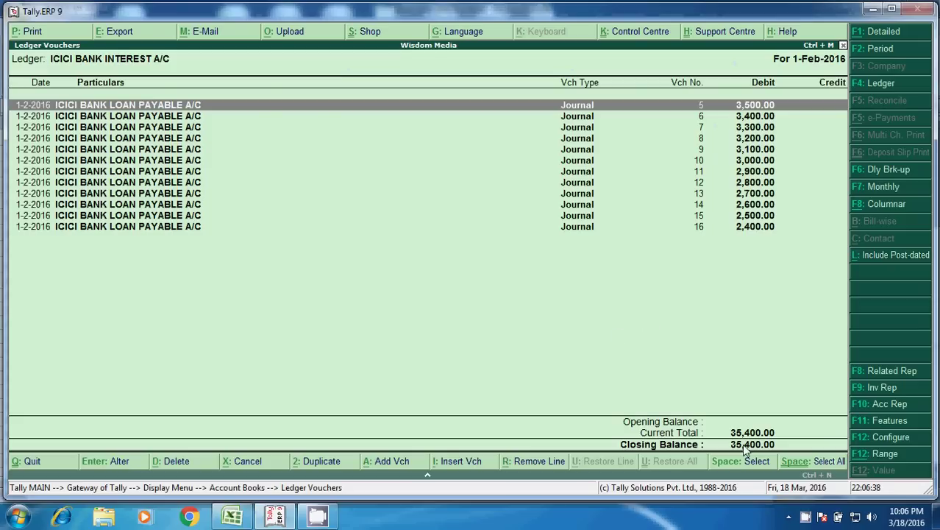
key("alt+Tab")
key("alt+Tab")
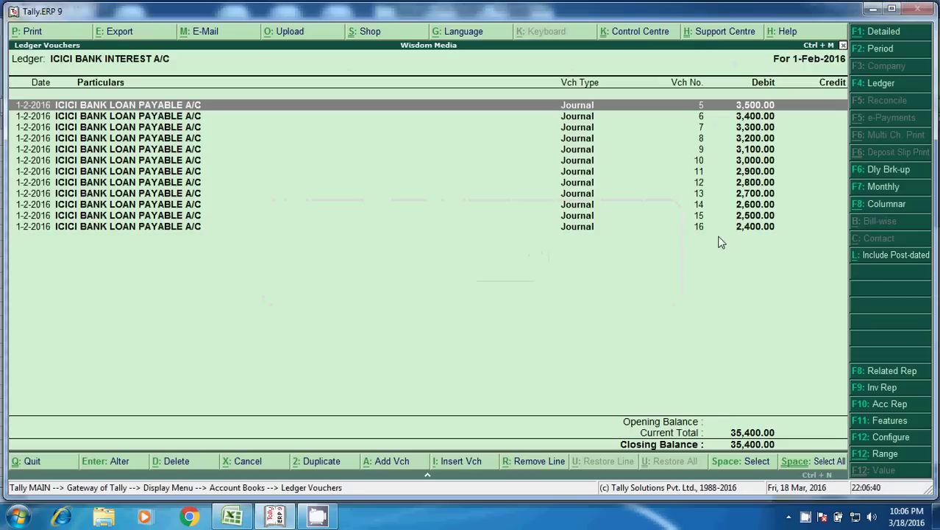
key("alt+Tab")
key("alt+Tab")
key("alt+Tab")
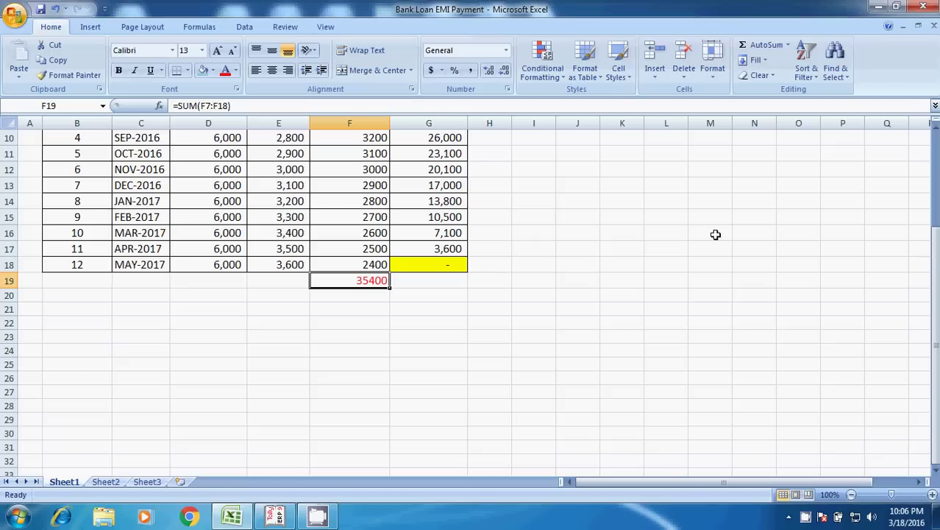
key("alt+Tab")
Close the interest ledger and return to the Gateway of Tally.
key("Escape")
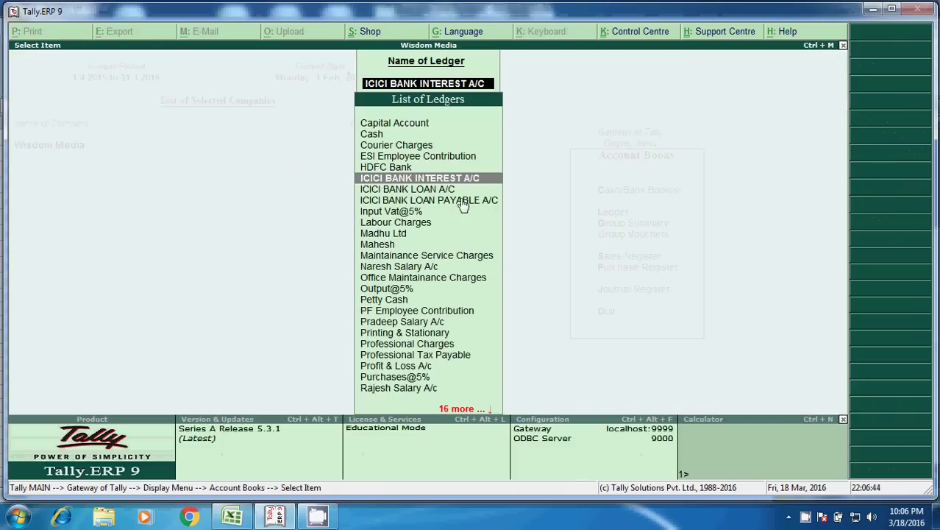
key("alt+Tab")
left_click(548, 276)
key("alt+Tab")
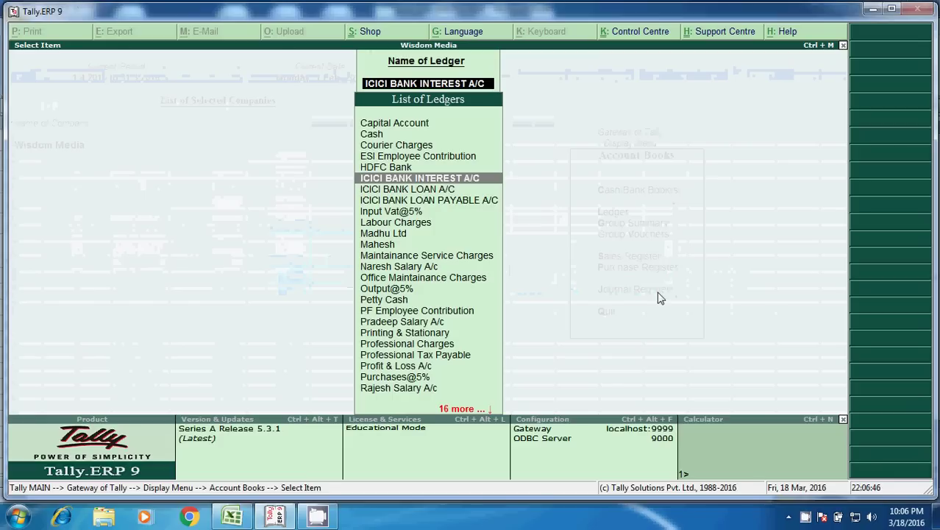
key("Escape")
key("Escape")
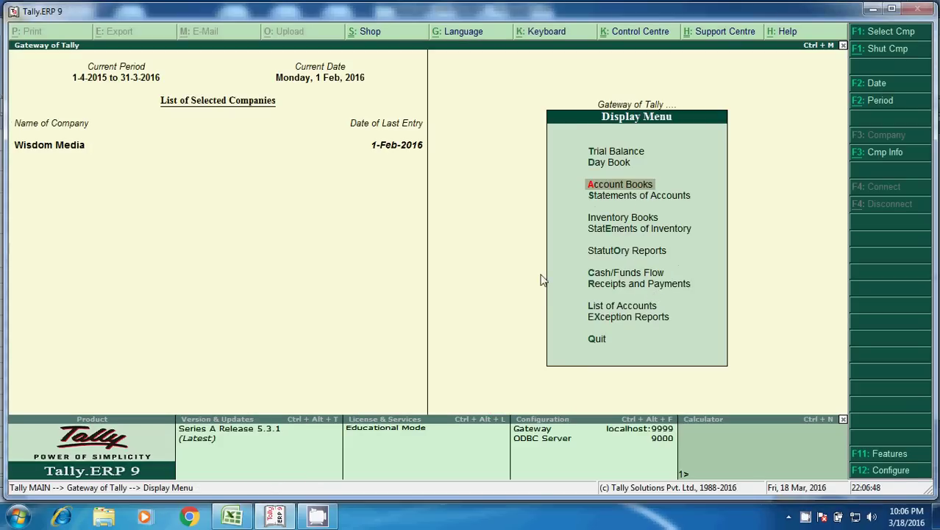
key("Escape")
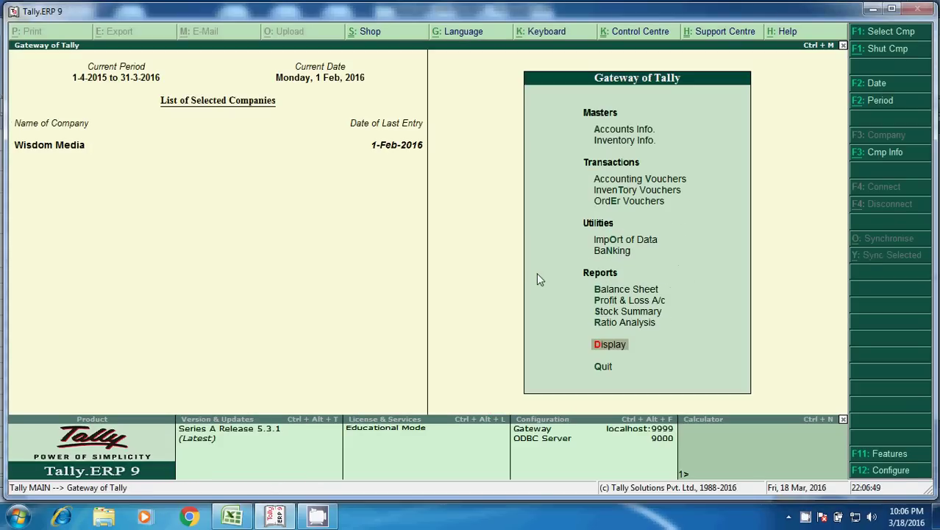
Check the Secured Loans group in the detailed balance sheet, then close both reports.
left_click(627, 289)
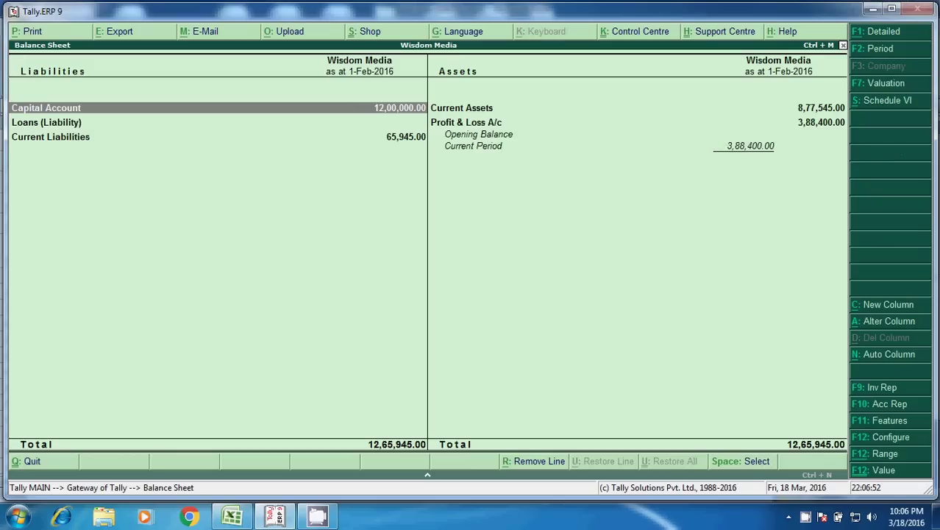
left_click(899, 37)
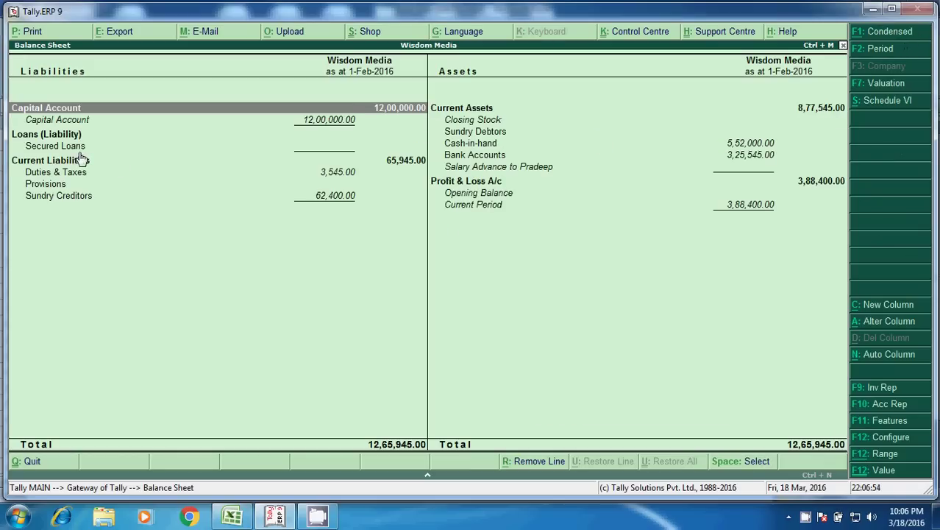
left_click(105, 148)
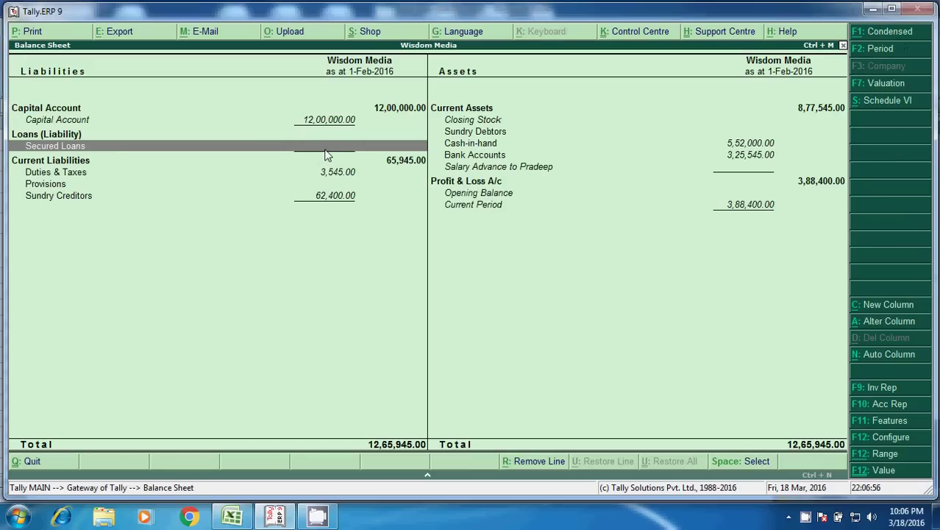
key("Return")
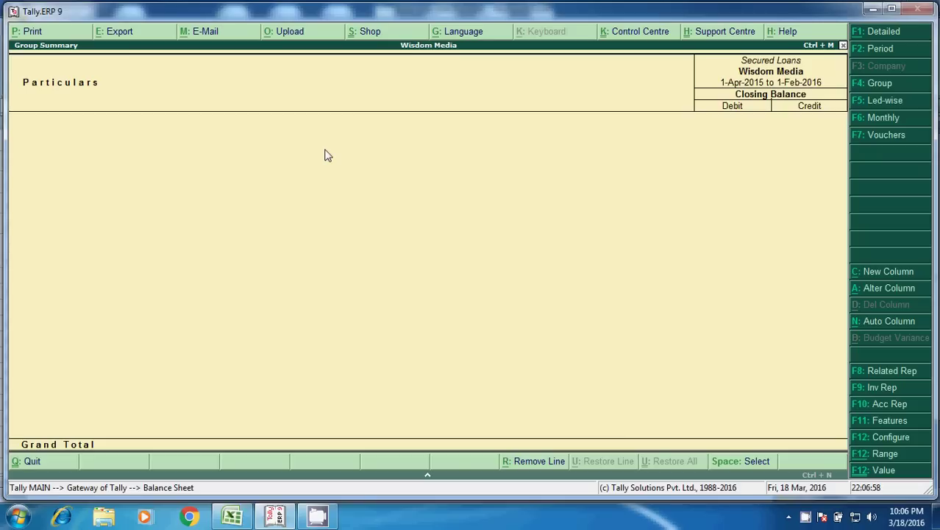
key("Escape")
key("Escape")
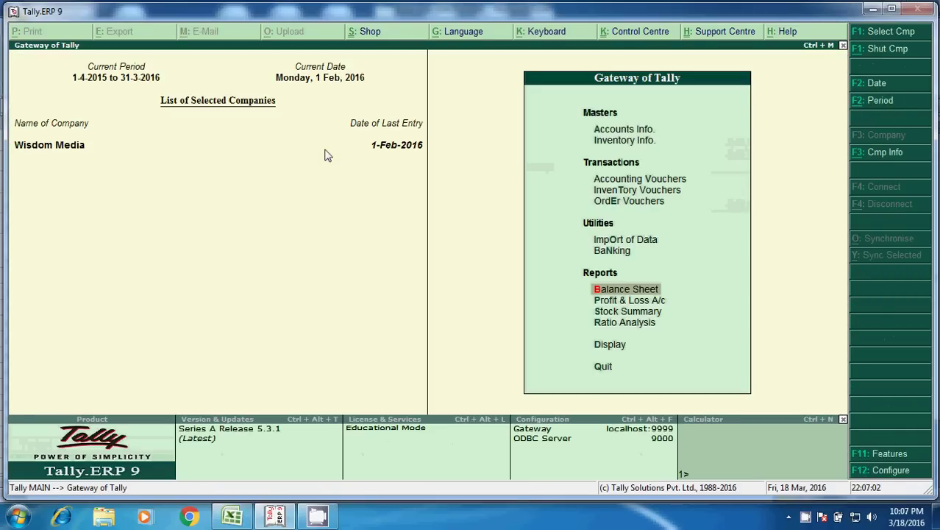
Review the voucher entries and closing balance of the ICICI BANK LOAN A/C ledger and close it.
left_click(607, 353)
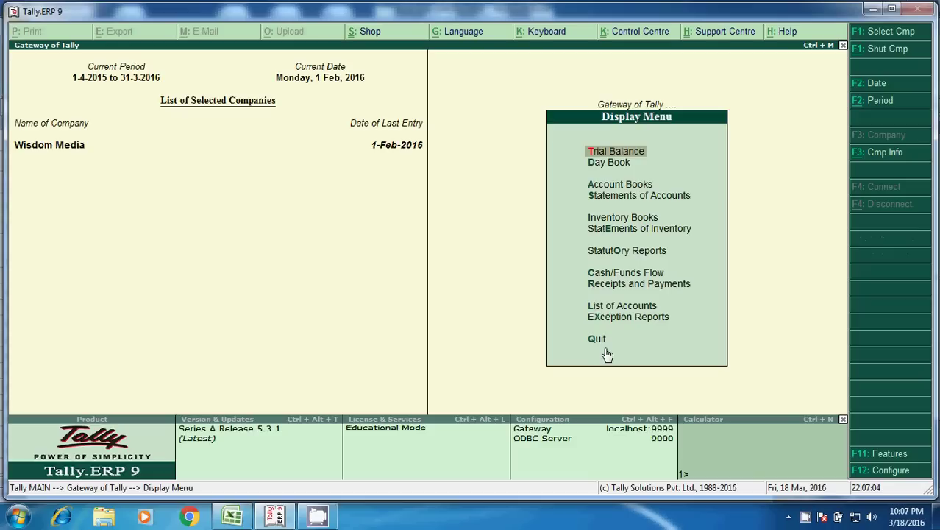
left_click(609, 185)
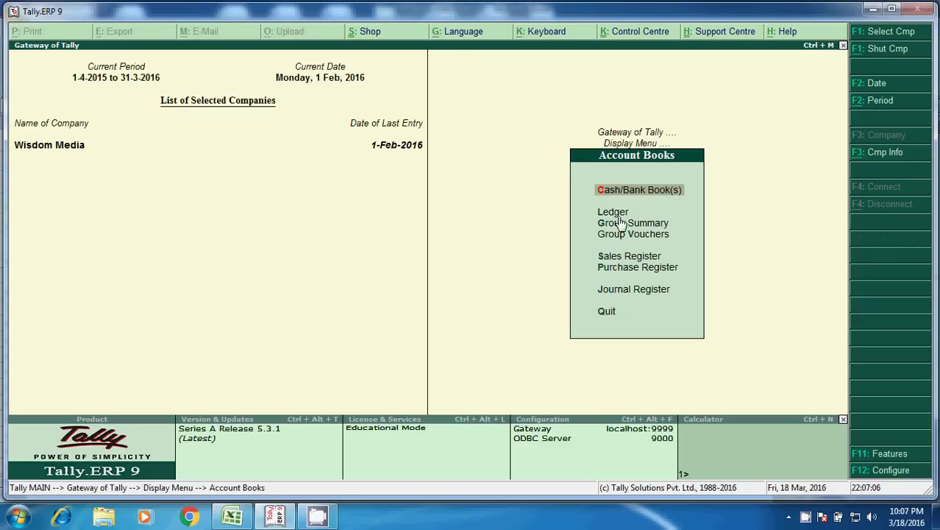
left_click(620, 217)
type("ici")
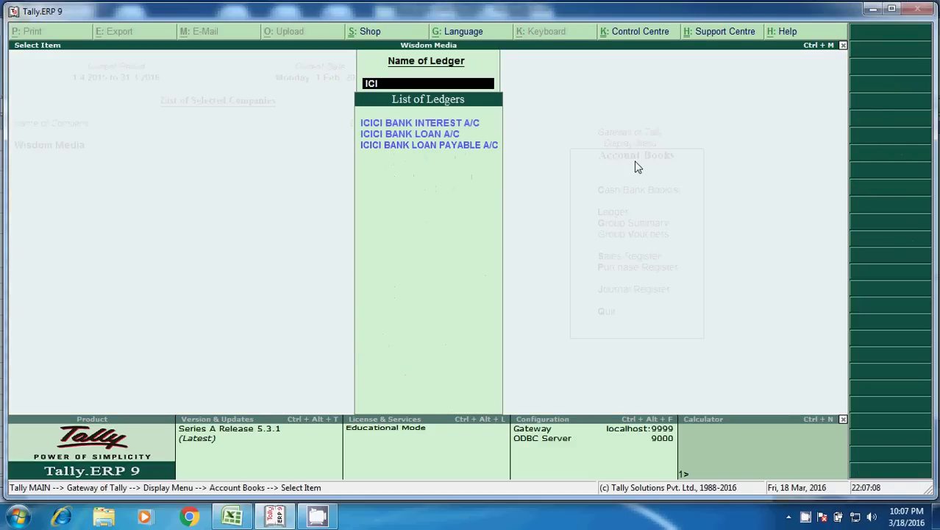
key("Down")
key("Return")
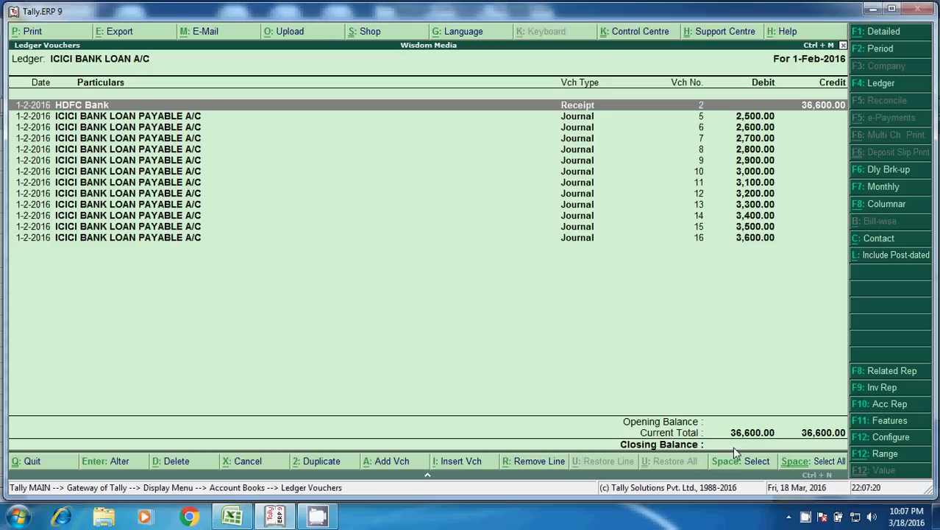
key("Escape")
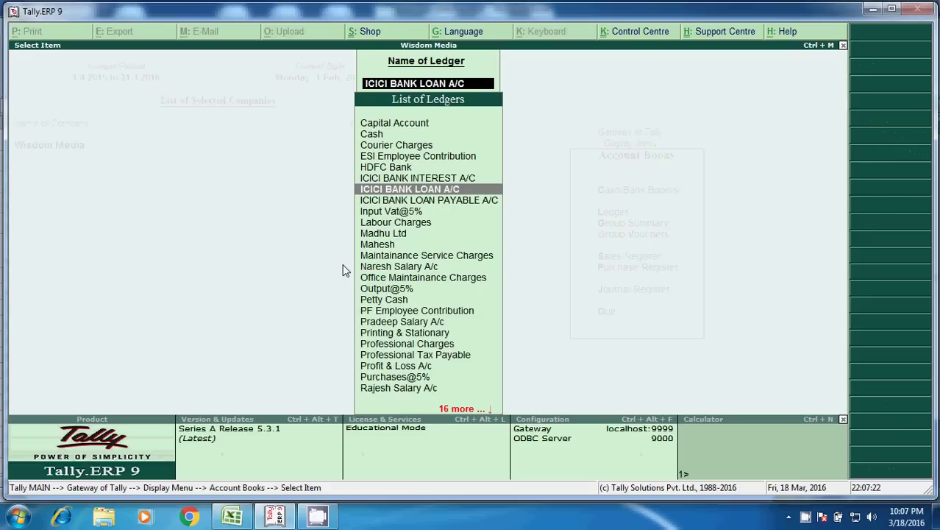
key("Escape")
key("Escape")
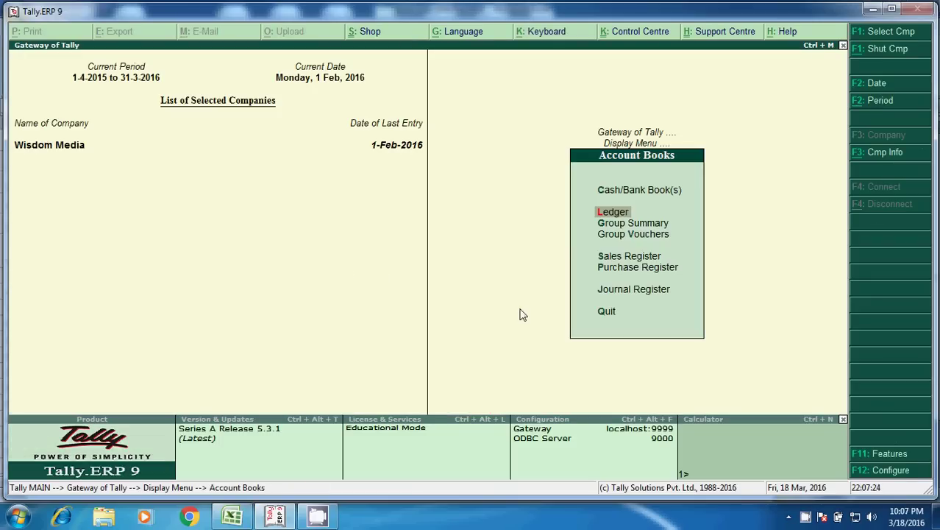
key("Escape")
Switch to the Excel installment table and review the principal column and the interest total in cell F19.
key("alt+Tab")
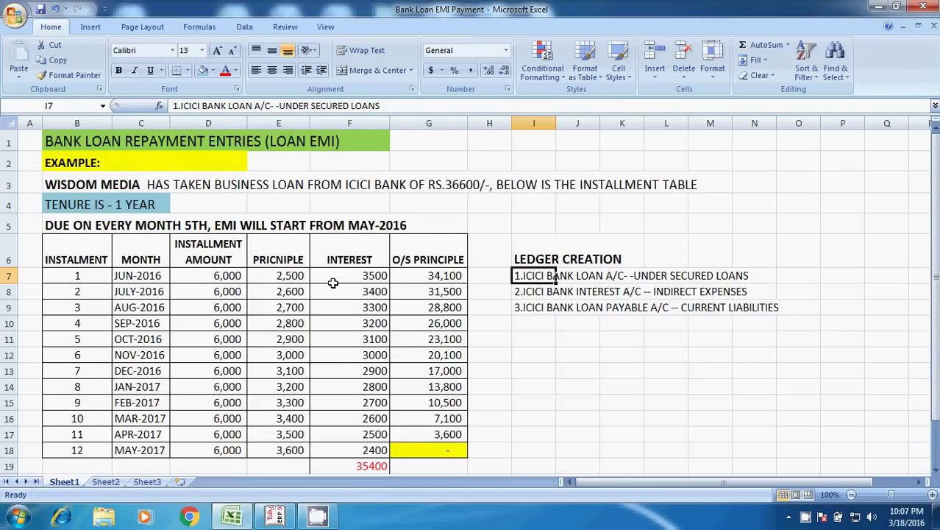
scroll(333, 283, "down", 1)
scroll(346, 283, "up", 1)
scroll(348, 287, "down", 2)
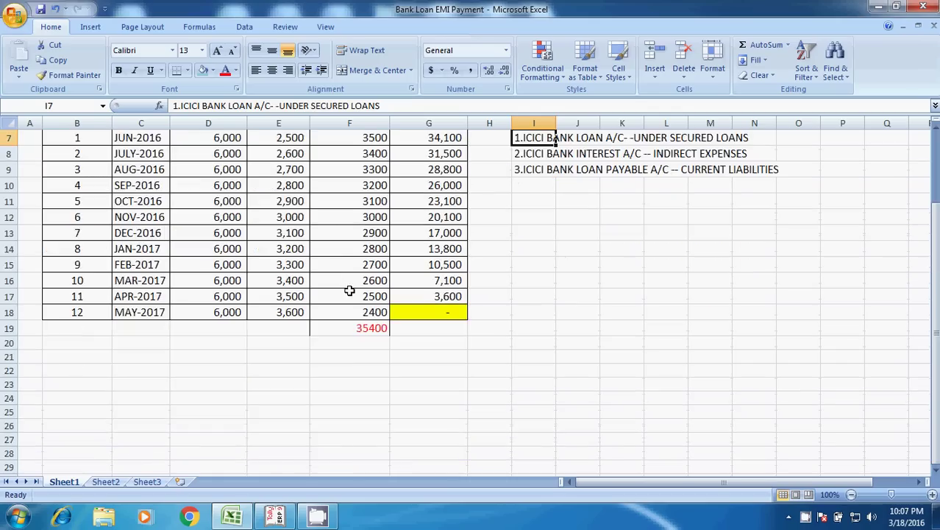
scroll(346, 294, "up", 2)
scroll(356, 315, "down", 2)
left_click(289, 325)
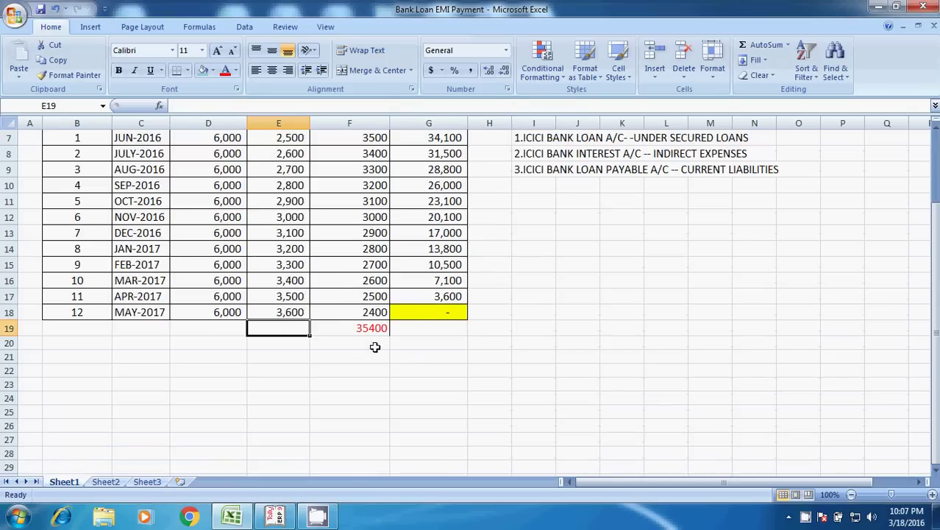
left_click(365, 329)
Back in Tally, check the ICICI BANK INTEREST A/C amount under Indirect Expenses in the detailed Profit & Loss A/c, and close the report.
left_click(275, 515)
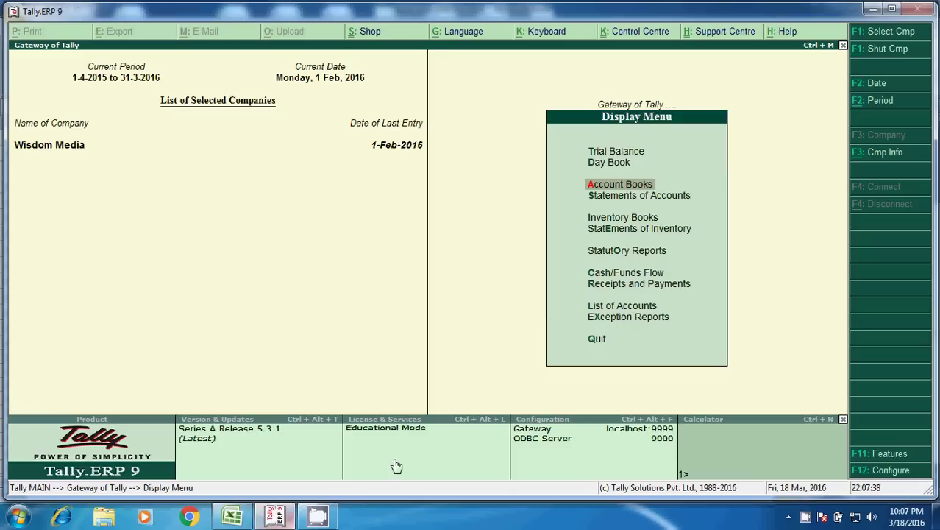
key("Escape")
key("Escape")
key("Escape")
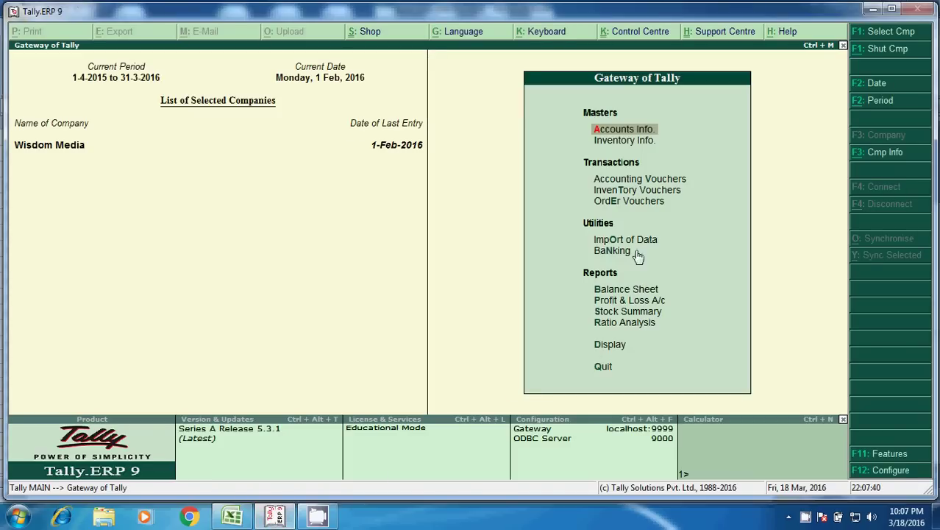
left_click(627, 302)
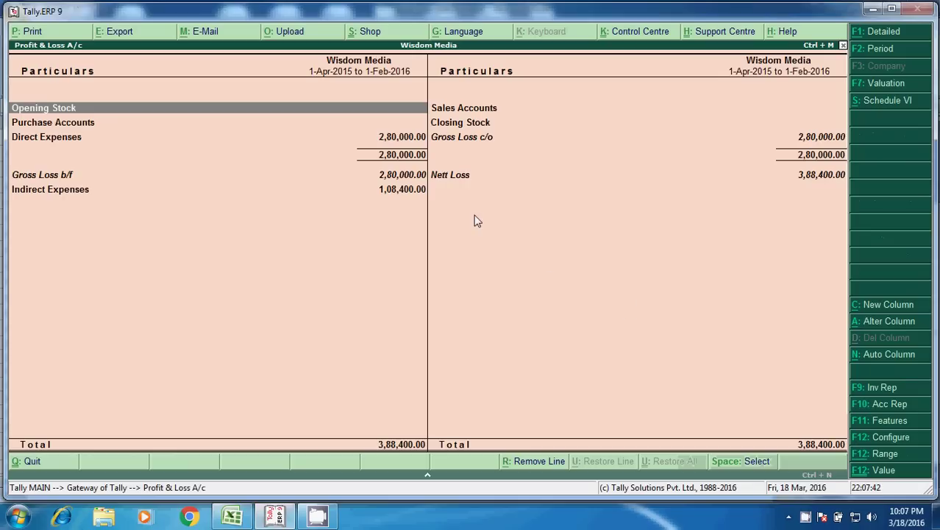
left_click(897, 33)
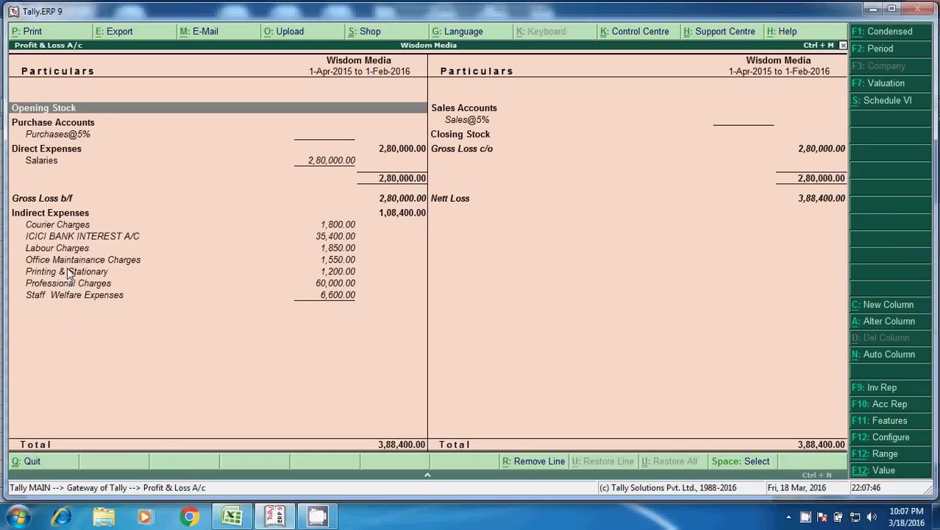
left_click(70, 237)
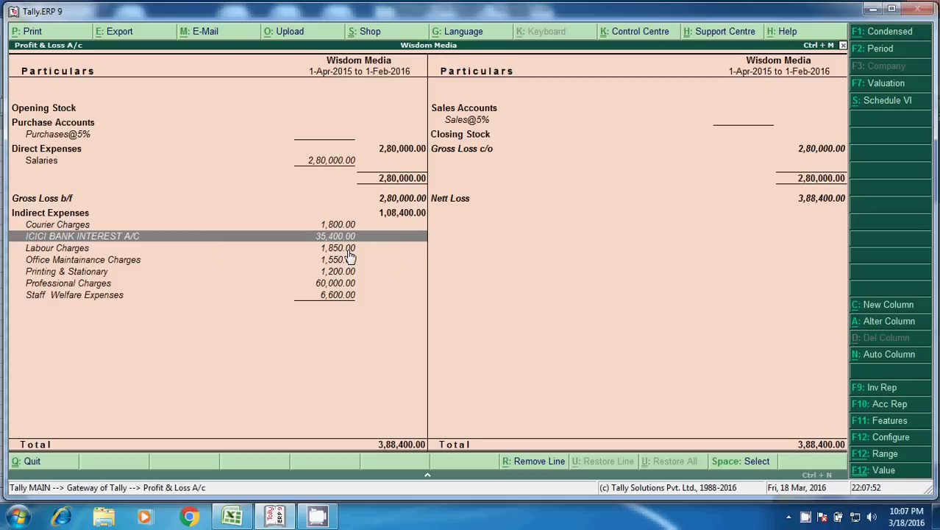
key("Escape")
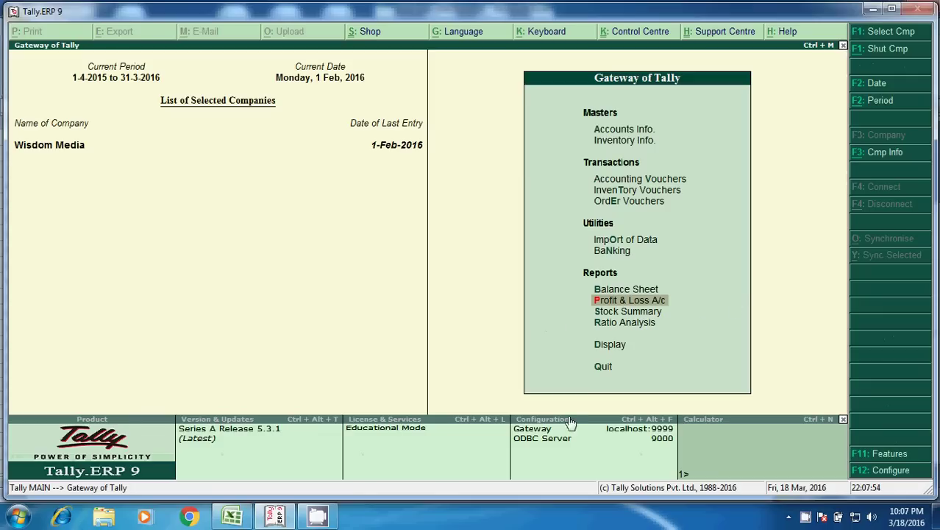